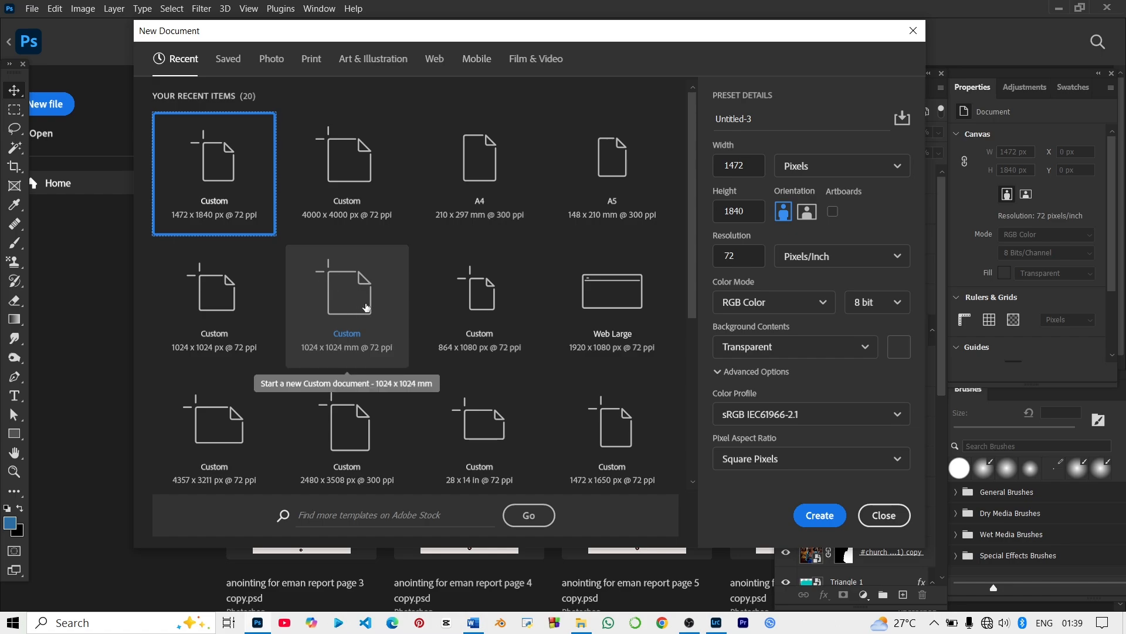
Create a 1024 x 1024 pixel document at 72 pixels/inch with RGB color and transparent background contents
{"action": "left_click", "coordinate": [367, 307]}
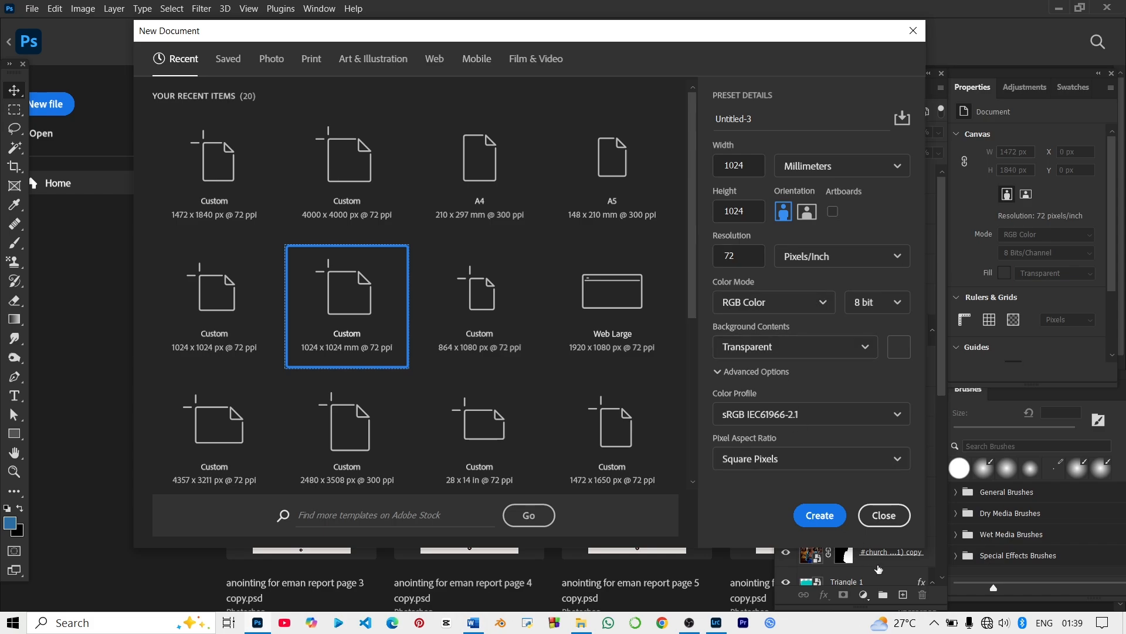
{"action": "left_click", "coordinate": [847, 171]}
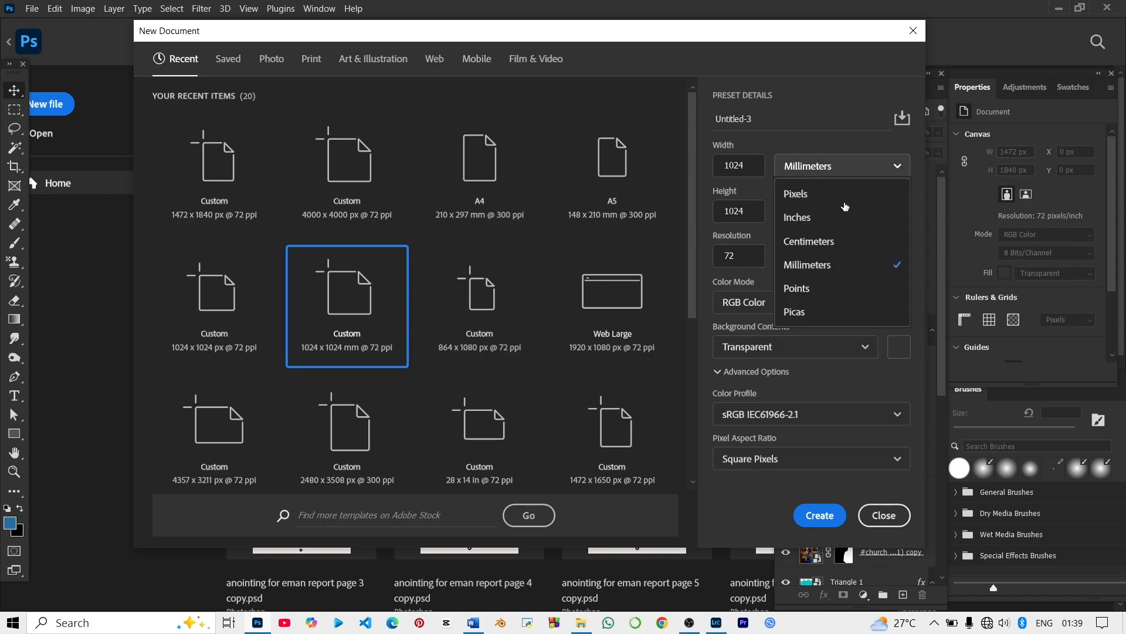
{"action": "left_click", "coordinate": [843, 193]}
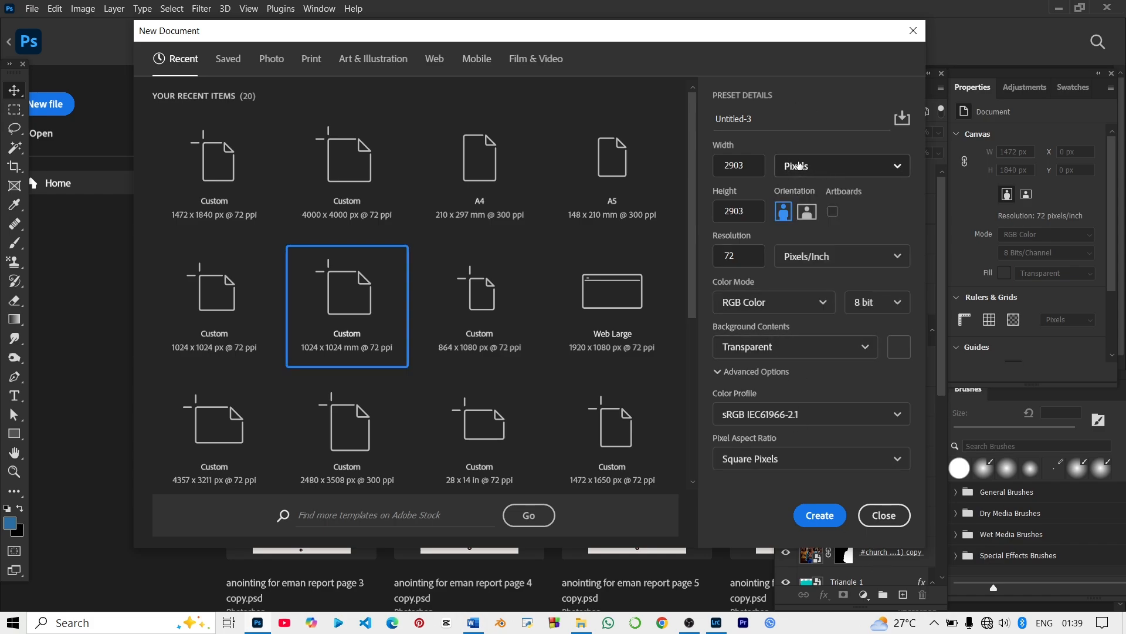
{"action": "left_click", "coordinate": [748, 166]}
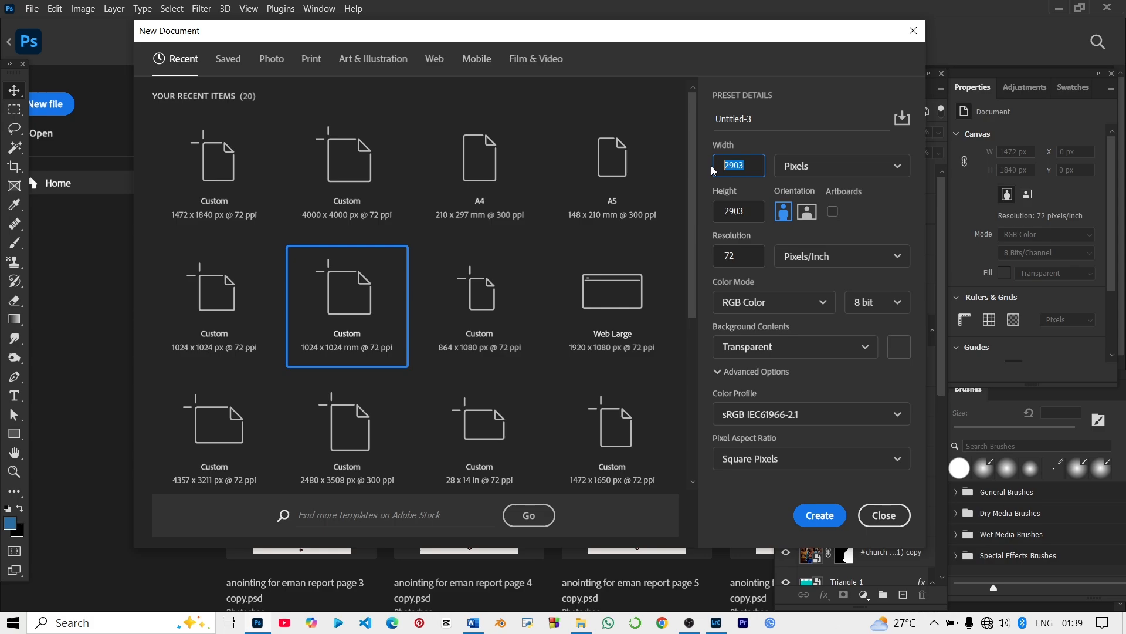
{"action": "type", "text": "1024"}
{"action": "key", "text": "Tab"}
{"action": "type", "text": "1"}
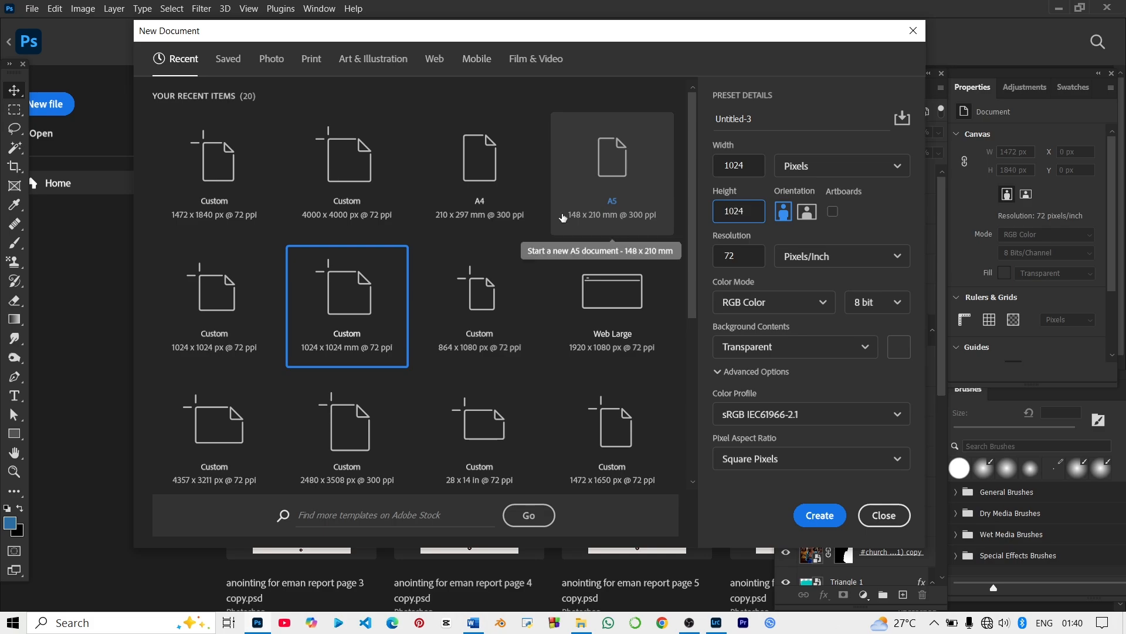
{"action": "key", "text": "Return"}
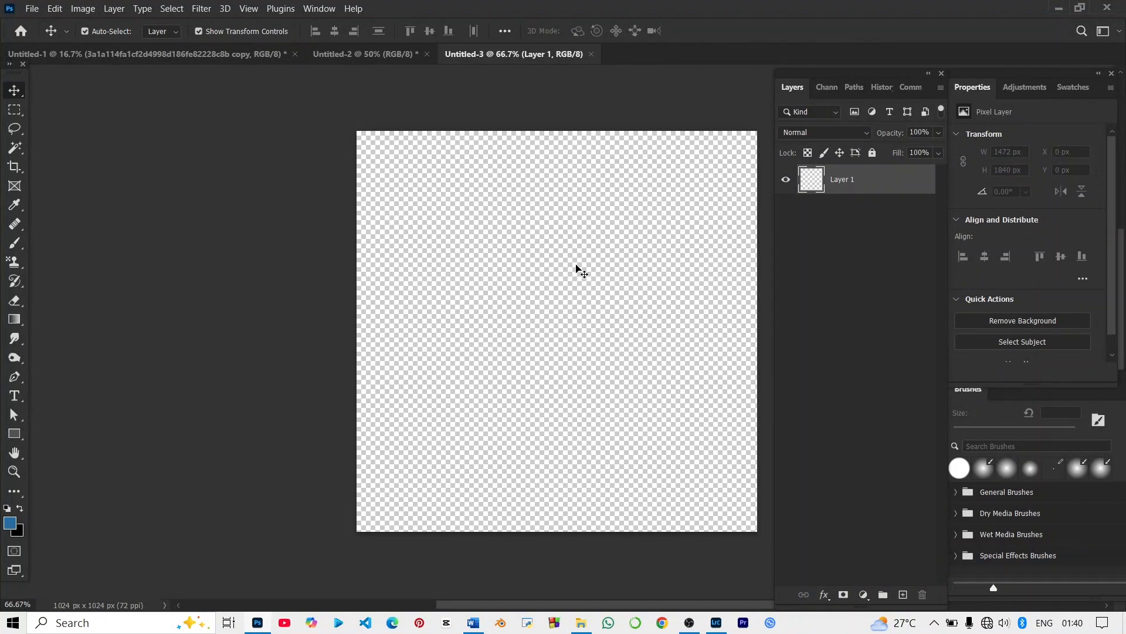
Add a Solid Color fill layer in white (ffffff) above Layer 1 as the background
{"action": "left_click", "coordinate": [581, 271]}
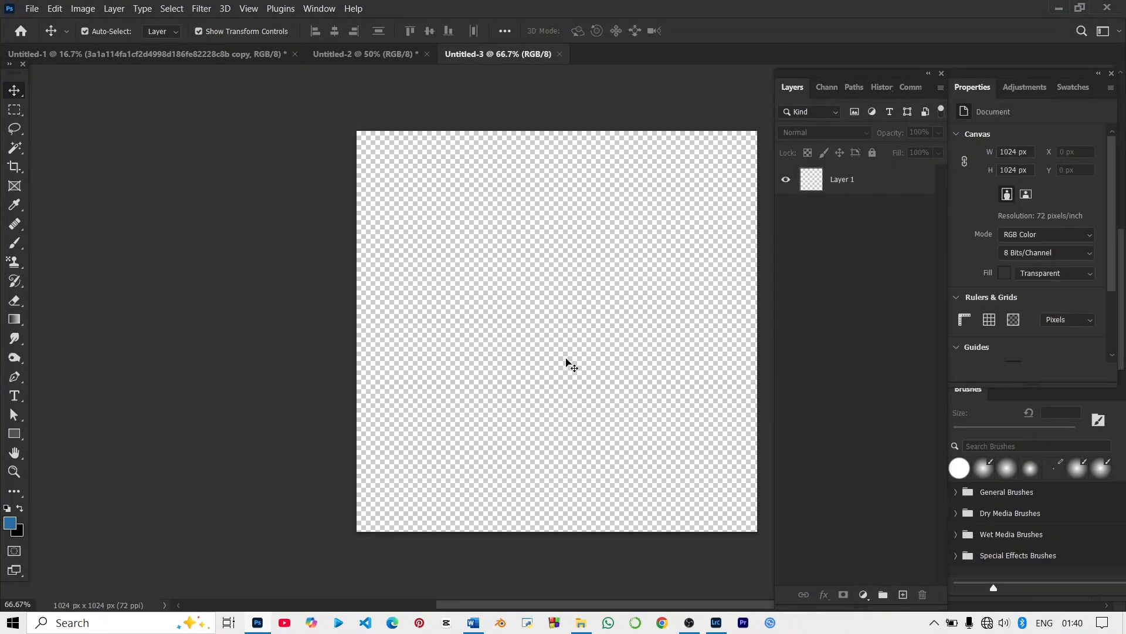
{"action": "scroll", "coordinate": [590, 351], "scroll_direction": "right", "scroll_amount": 2}
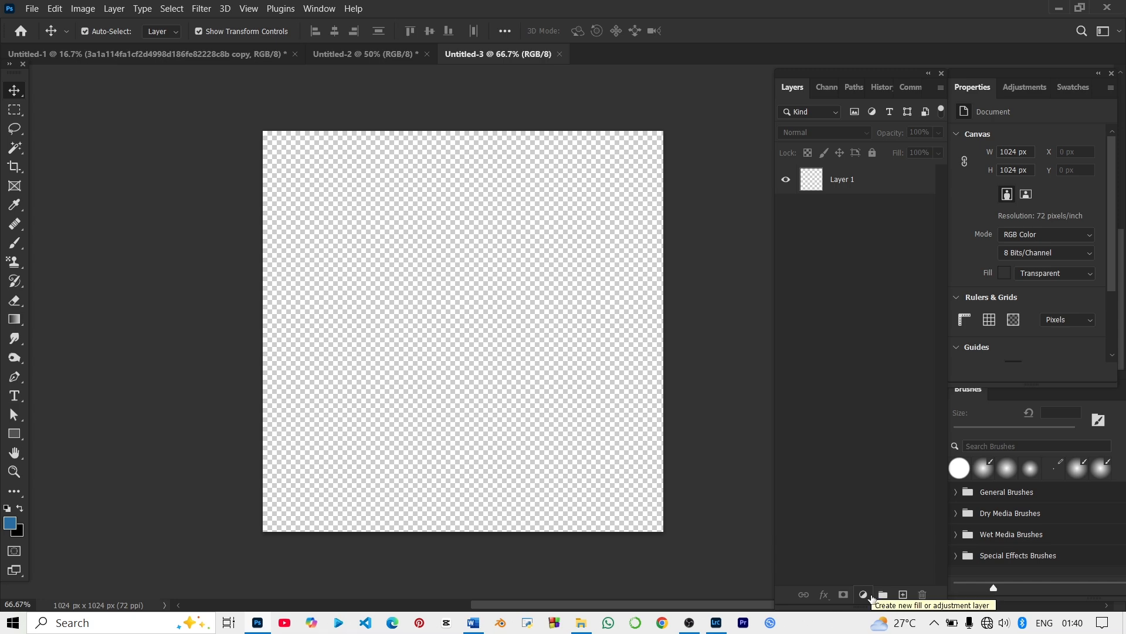
{"action": "left_click", "coordinate": [864, 594]}
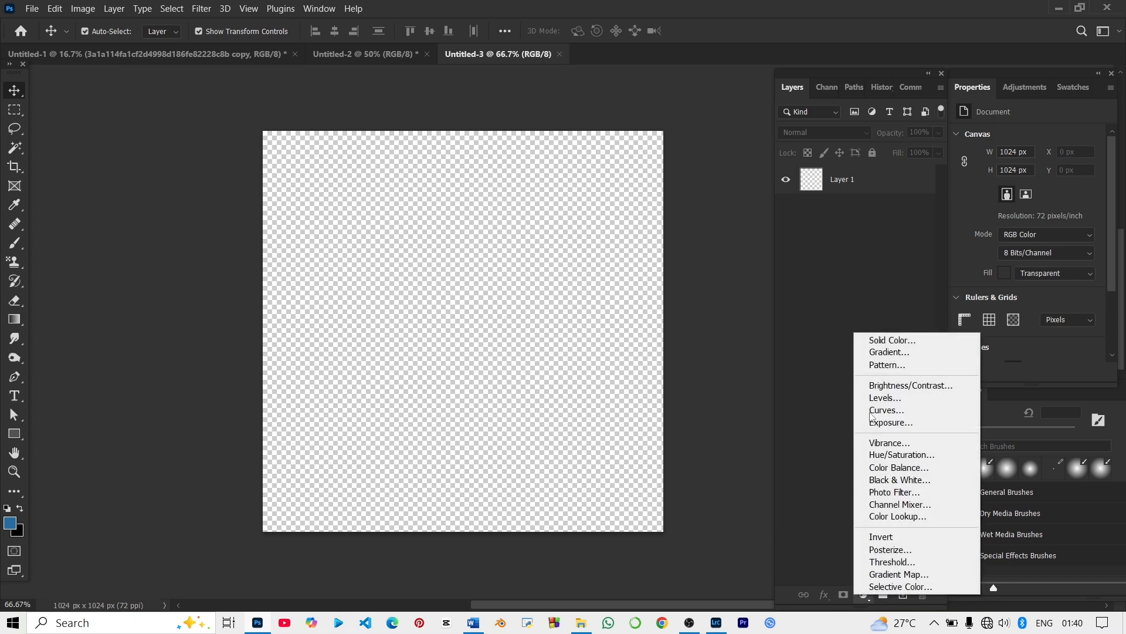
{"action": "left_click", "coordinate": [895, 344]}
{"action": "type", "text": "ffffff"}
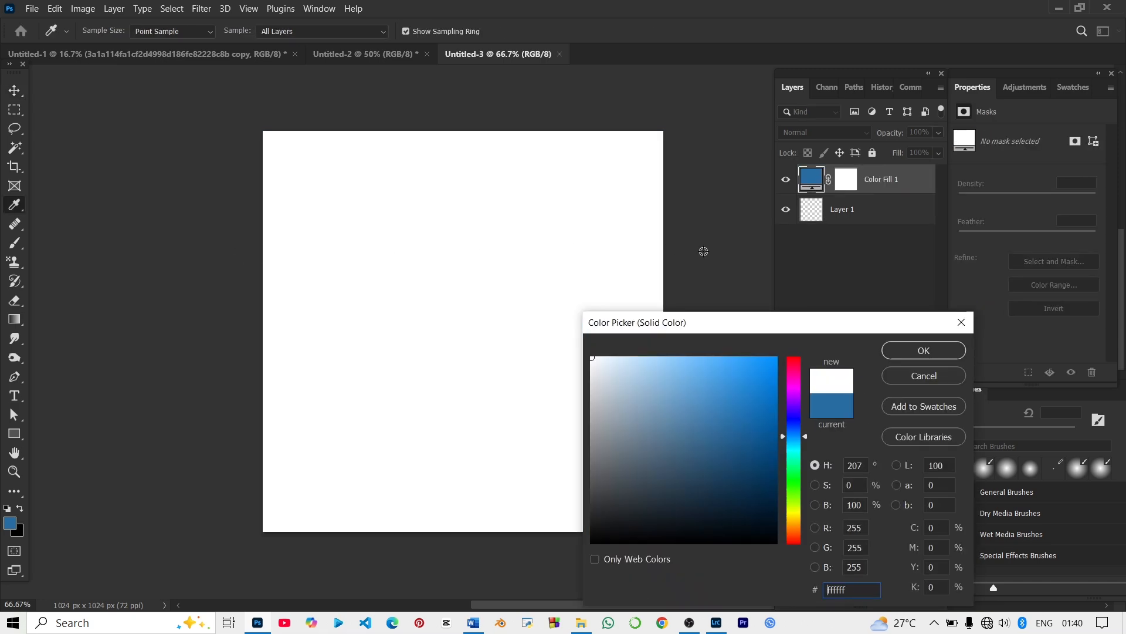
{"action": "left_click", "coordinate": [925, 351]}
{"action": "key", "text": "v"}
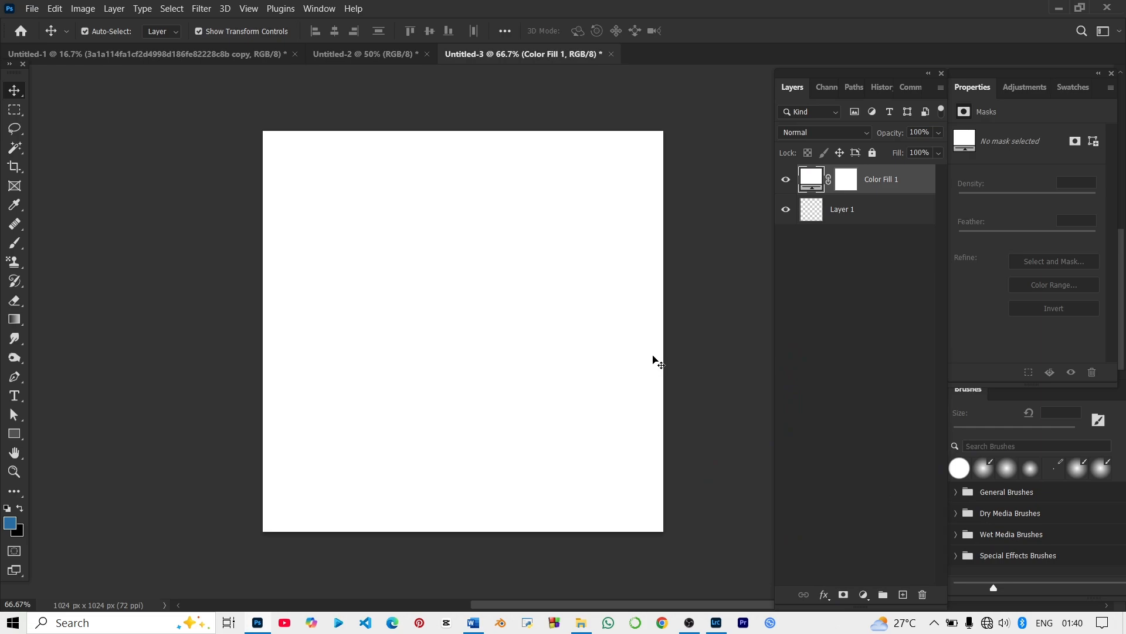
Switch to File Explorer and open the 3D Objects folder
{"action": "scroll", "coordinate": [653, 359], "scroll_direction": "down", "scroll_amount": 2}
{"action": "scroll", "coordinate": [653, 359], "scroll_direction": "right", "scroll_amount": 3}
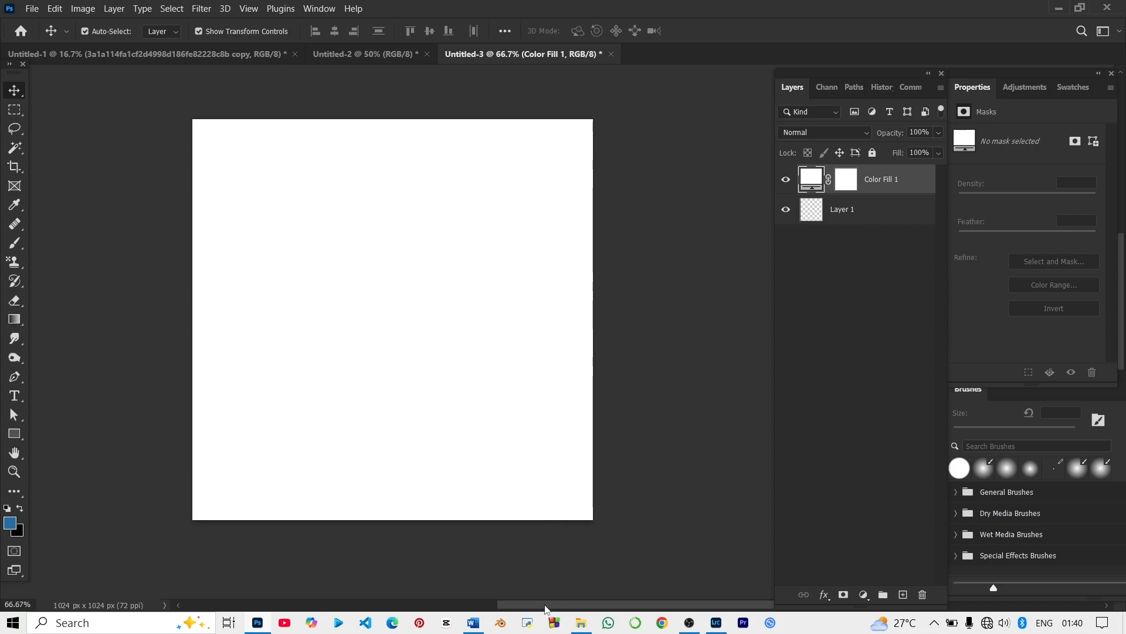
{"action": "left_click", "coordinate": [579, 622]}
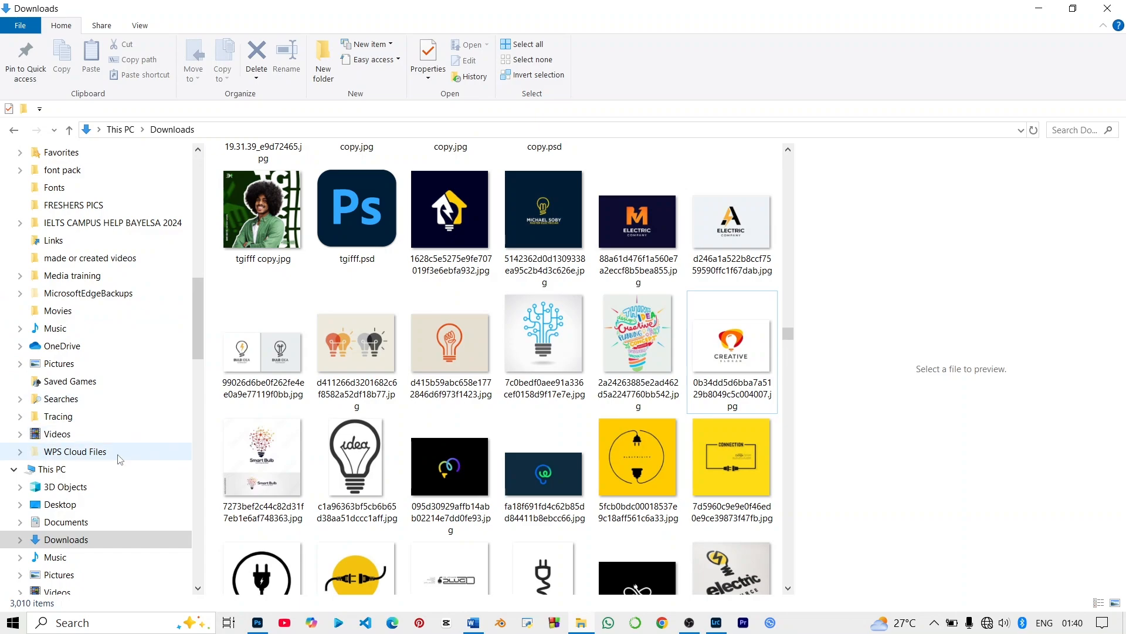
{"action": "left_click", "coordinate": [117, 486]}
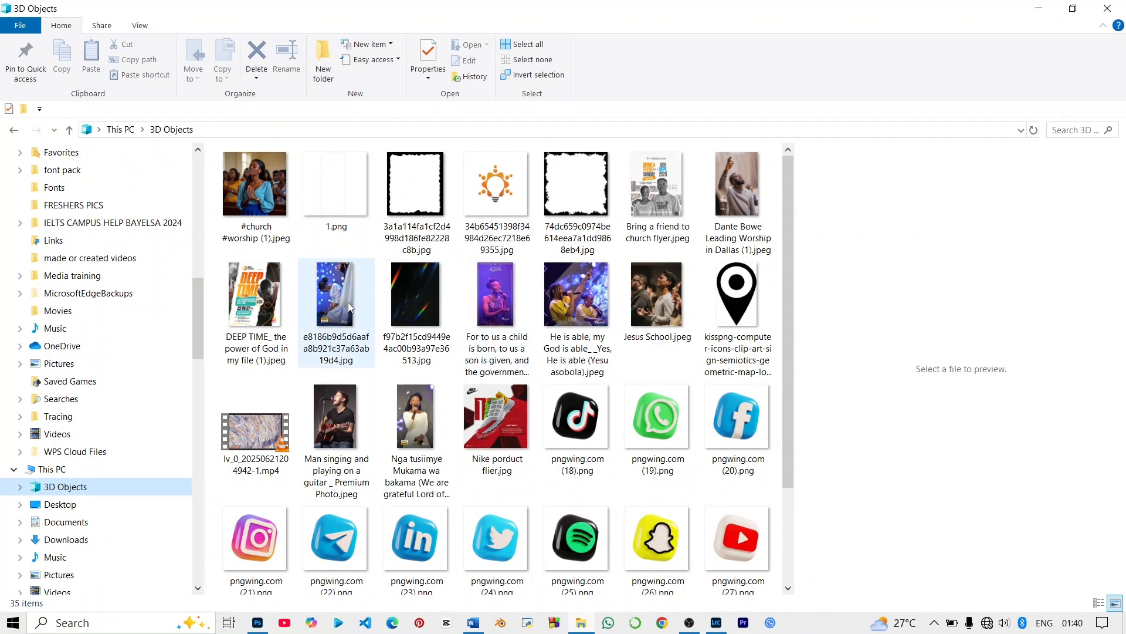
Select the kneeling woman photo, "He is able", "Jesus School" and "#church #worship (1)" images and place them into the Photoshop document
{"action": "left_click", "coordinate": [348, 302]}
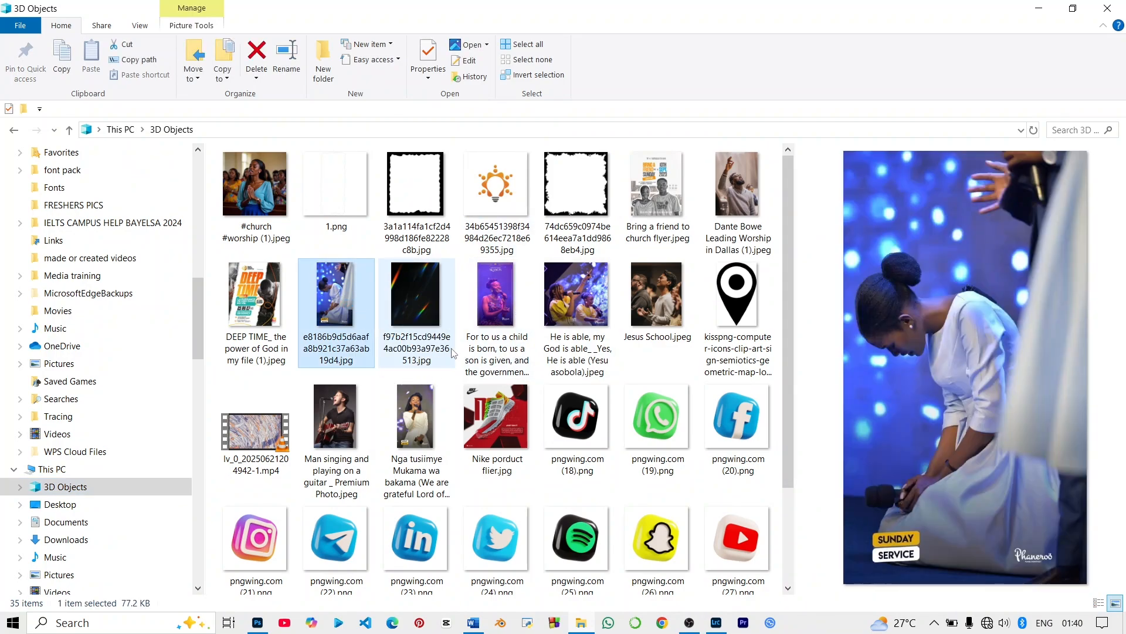
{"action": "left_click", "coordinate": [498, 305], "text": "ctrl"}
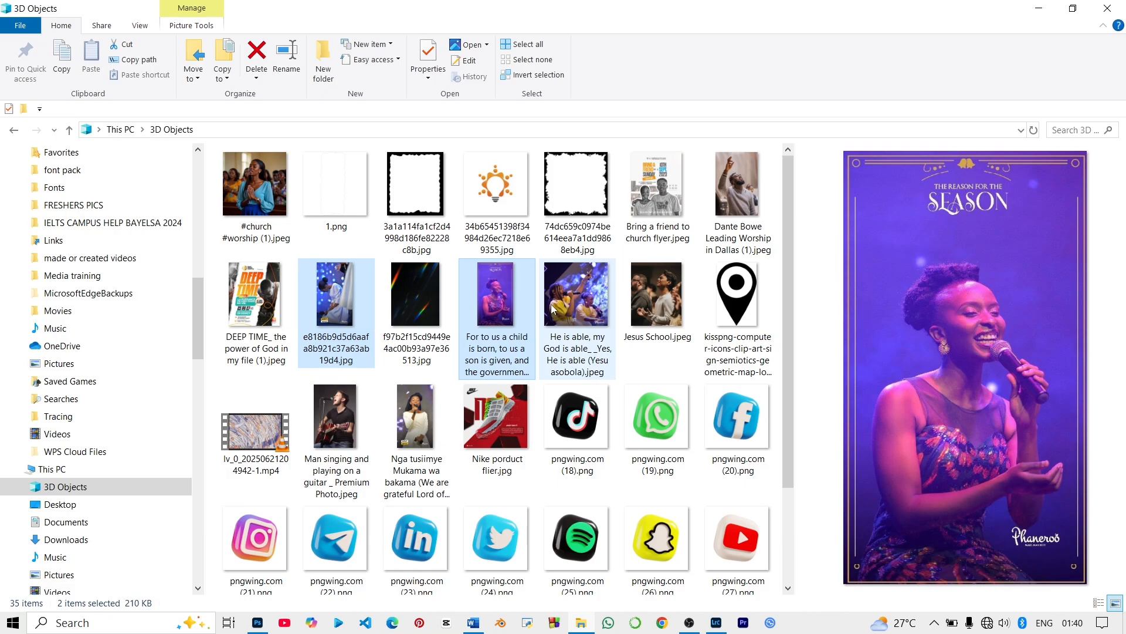
{"action": "left_click", "coordinate": [523, 304], "text": "ctrl"}
{"action": "left_click", "coordinate": [566, 308], "text": "ctrl"}
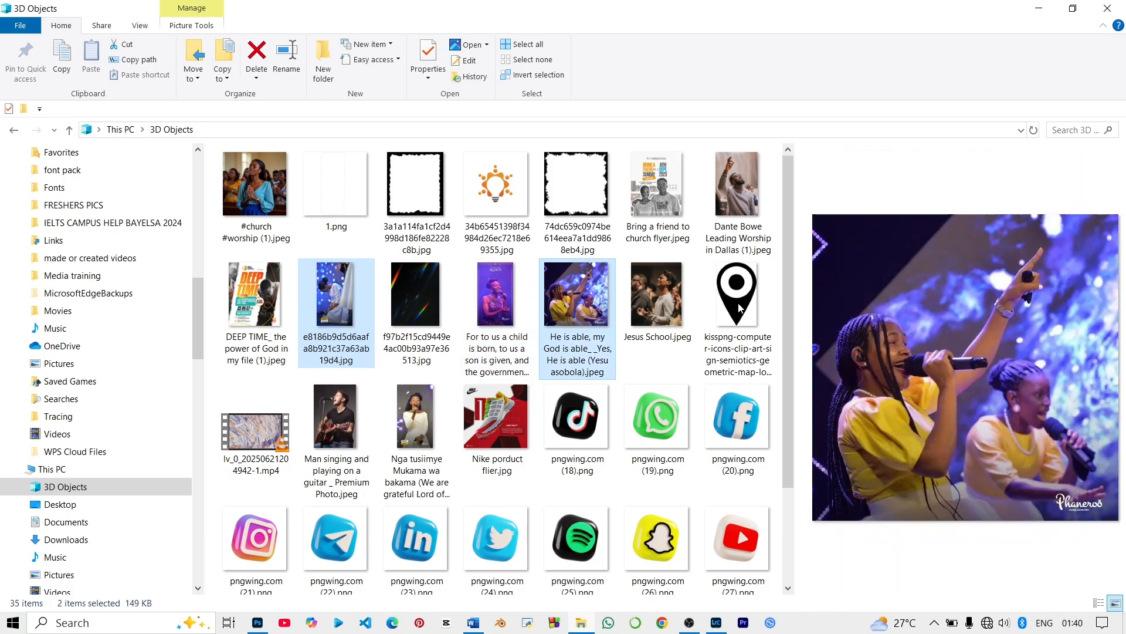
{"action": "left_click", "coordinate": [674, 306], "text": "ctrl"}
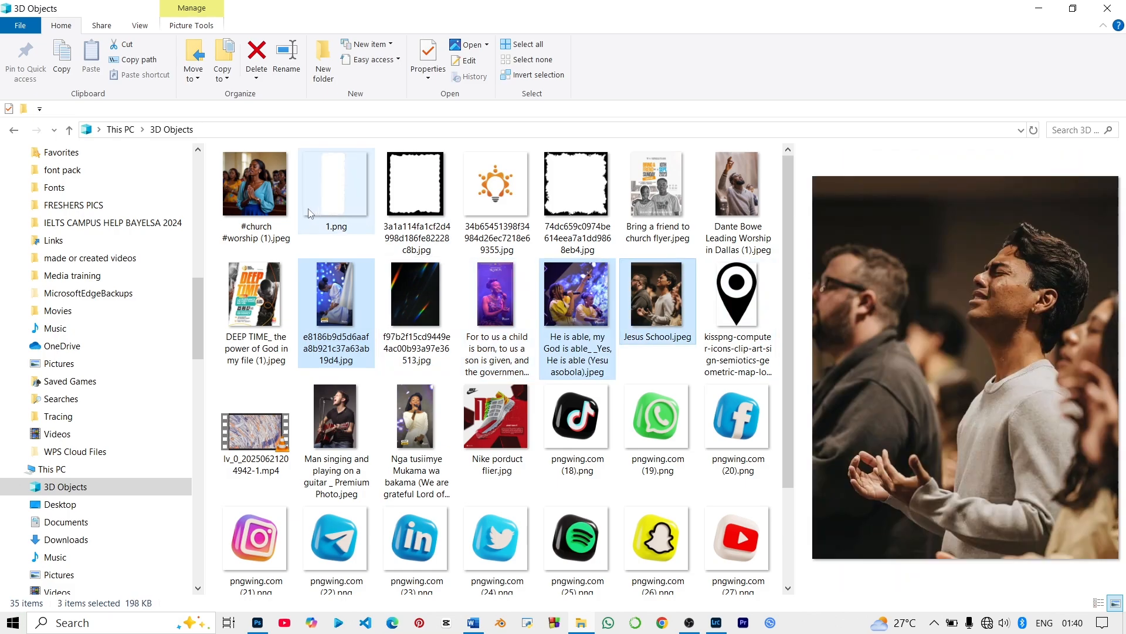
{"action": "left_click", "coordinate": [276, 196], "text": "ctrl"}
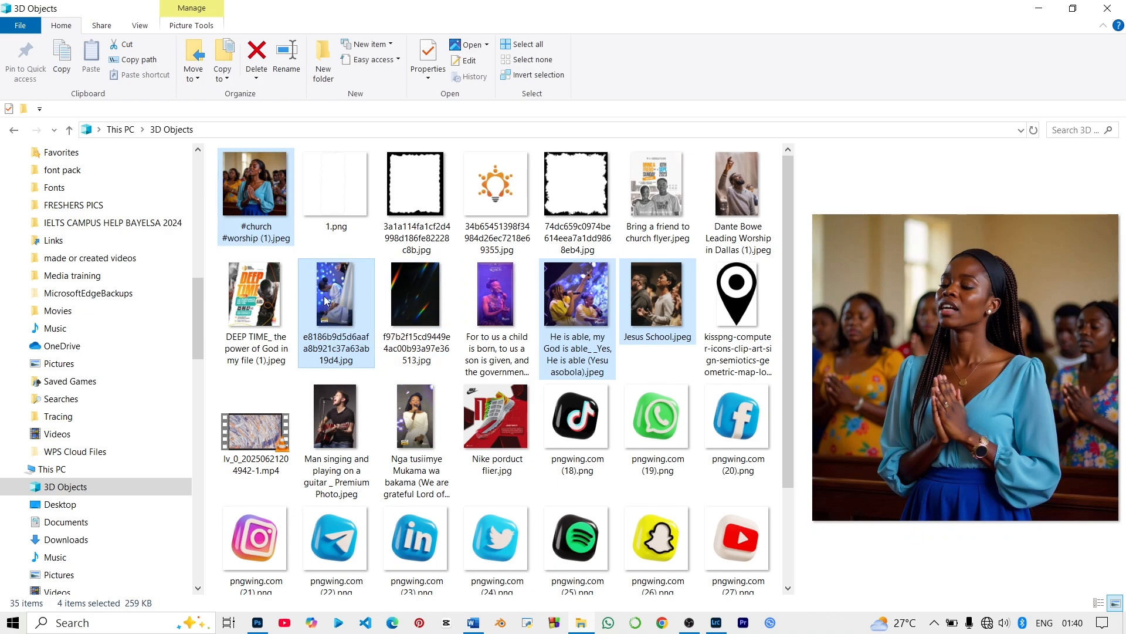
{"action": "left_click_drag", "start_coordinate": [263, 603], "coordinate": [341, 402]}
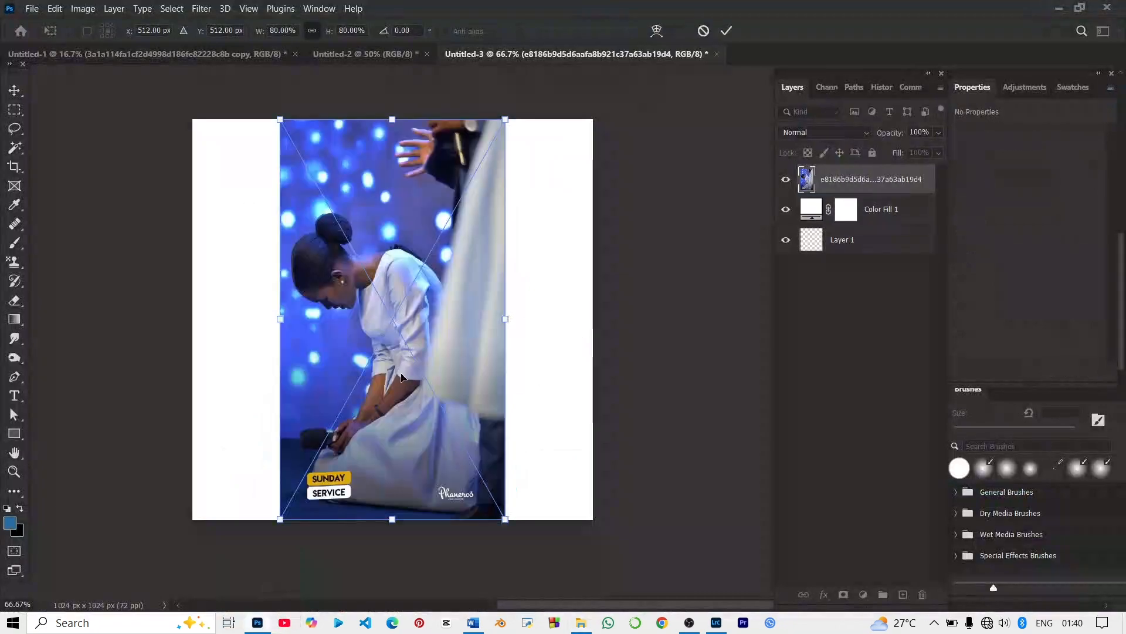
Scale the kneeling woman photo to about 55% and place it in the lower-left area of the canvas
{"action": "left_click_drag", "start_coordinate": [398, 119], "coordinate": [392, 243]}
{"action": "left_click_drag", "start_coordinate": [339, 312], "coordinate": [310, 325]}
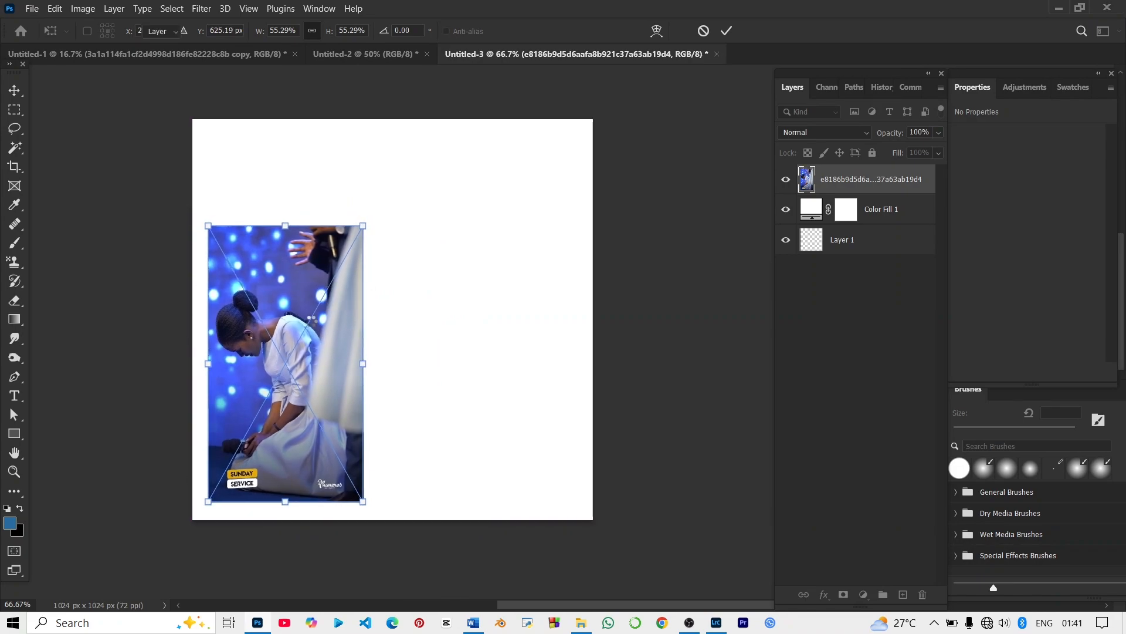
{"action": "key", "text": "Return"}
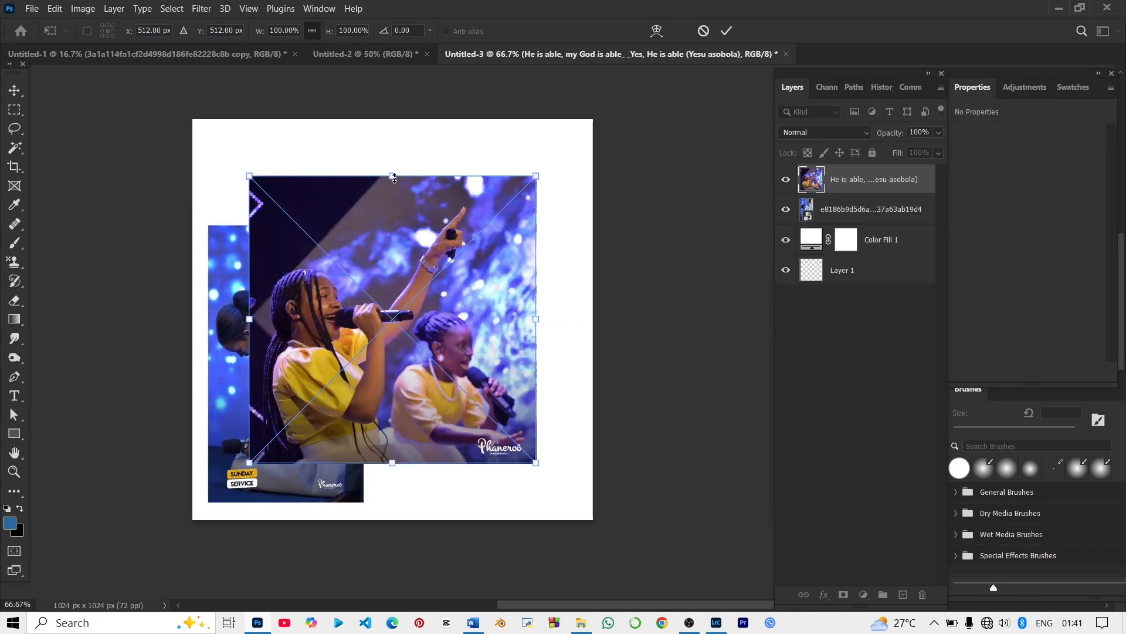
Scale the "He is able" photo to about 59% and place it beside the kneeling woman photo, aligned to its bottom edge
{"action": "left_click_drag", "start_coordinate": [394, 178], "coordinate": [394, 293]}
{"action": "left_click_drag", "start_coordinate": [410, 338], "coordinate": [476, 378]}
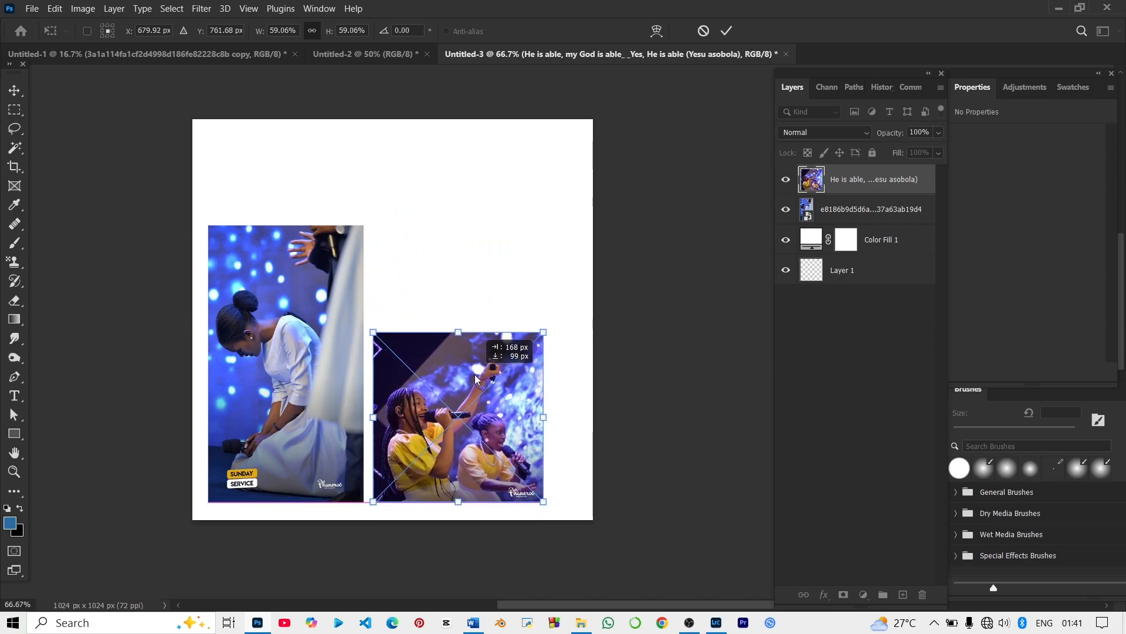
{"action": "key", "text": "Return"}
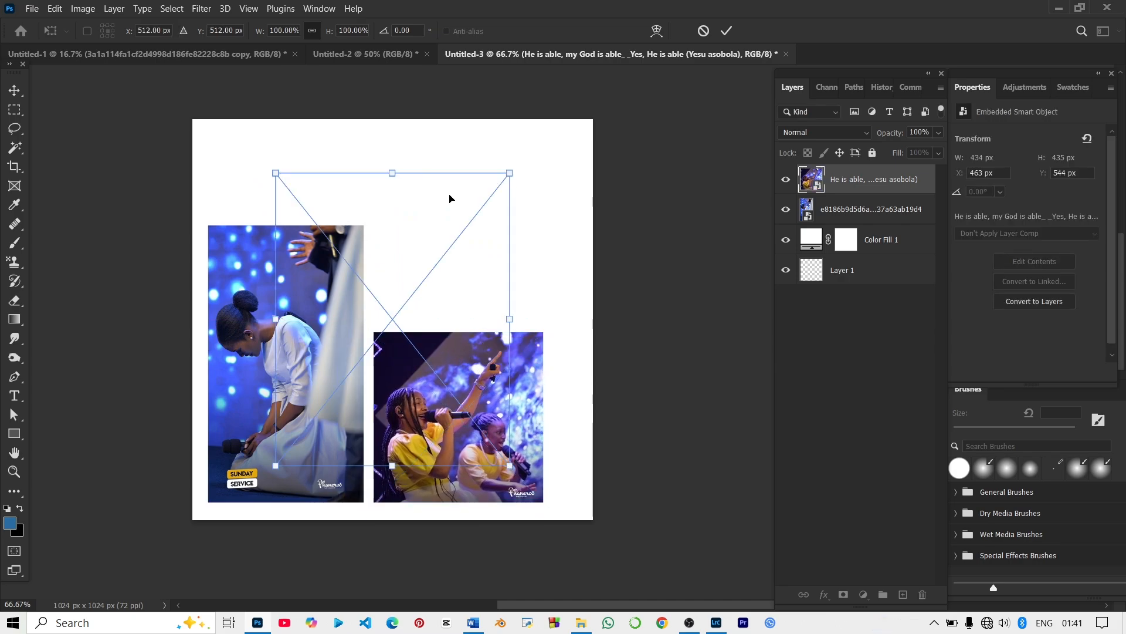
Scale the "Jesus School" and "#church #worship (1)" photos to about 34% each and place them side by side above the singers' photo
{"action": "left_click_drag", "start_coordinate": [391, 467], "coordinate": [453, 326]}
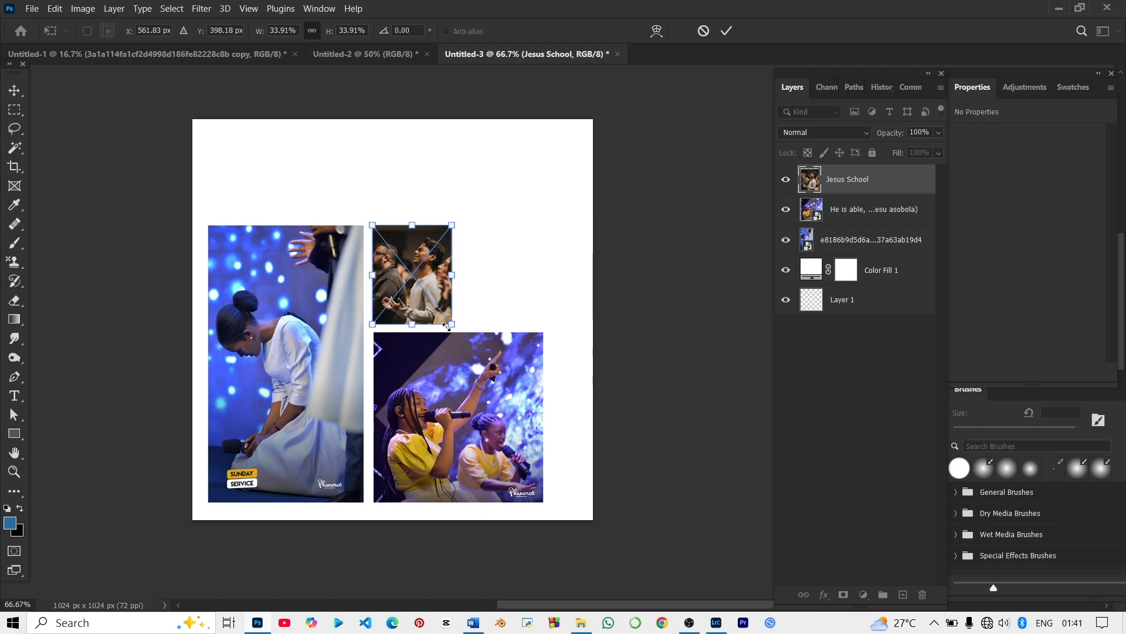
{"action": "key", "text": "Return"}
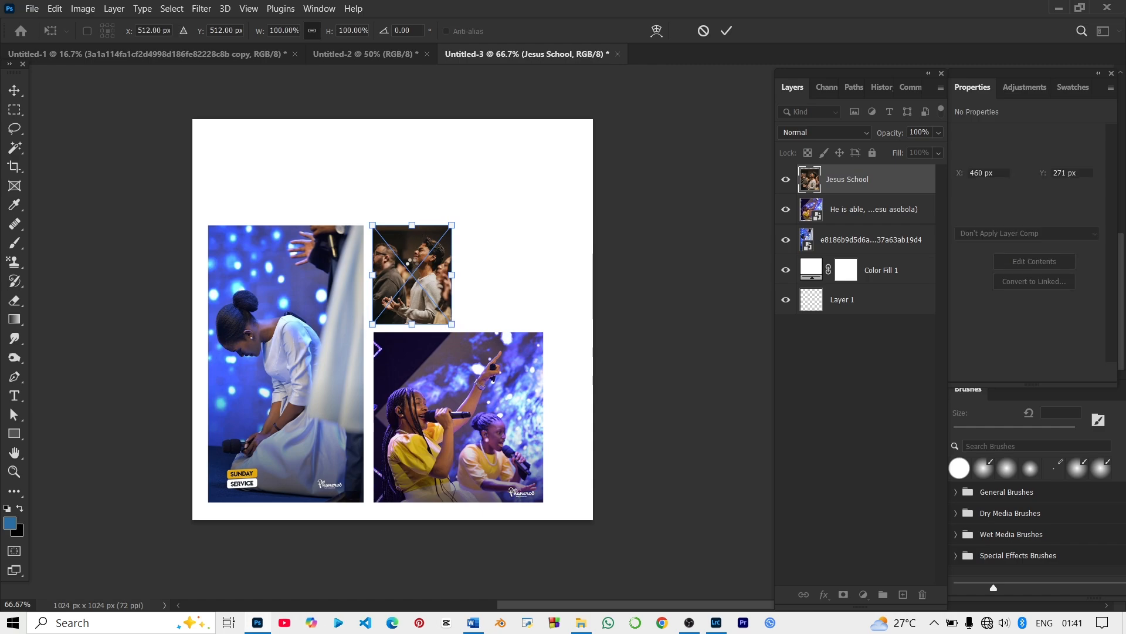
{"action": "left_click_drag", "start_coordinate": [388, 466], "coordinate": [392, 289]}
{"action": "left_click_drag", "start_coordinate": [405, 244], "coordinate": [531, 303]}
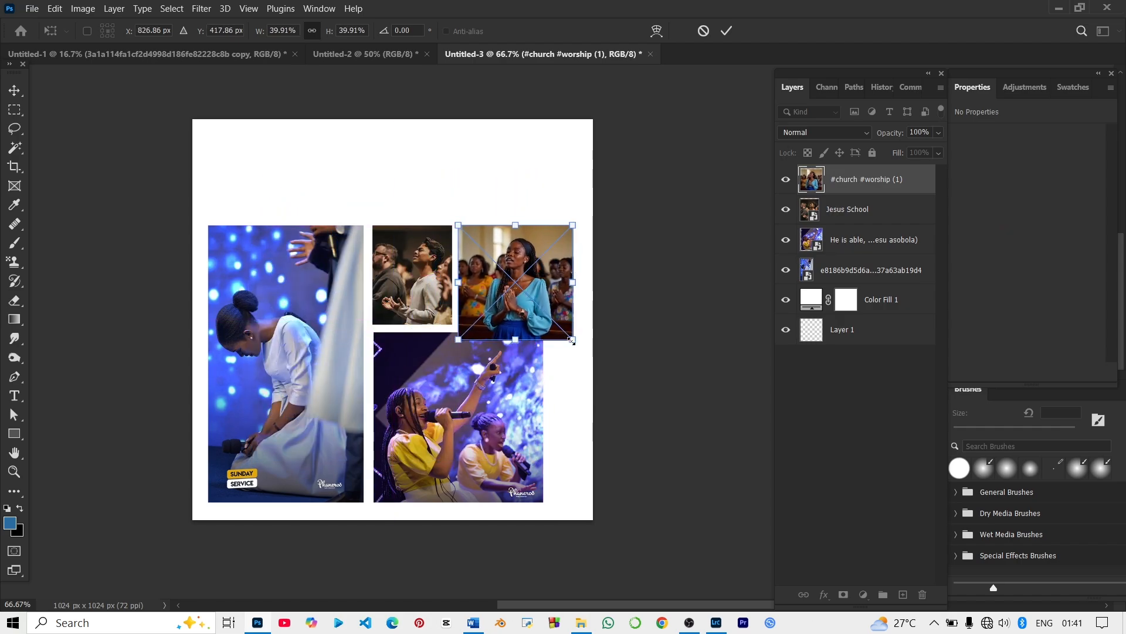
{"action": "left_click_drag", "start_coordinate": [572, 341], "coordinate": [552, 333]}
{"action": "key", "text": "Return"}
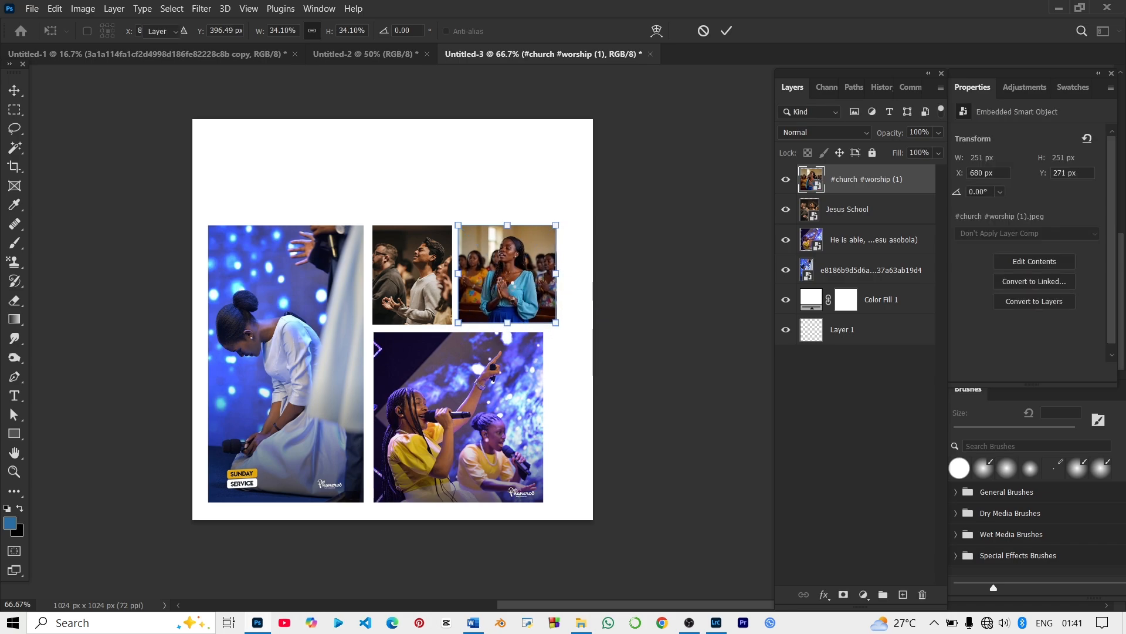
Select all four photo layers and convert them into a single smart object
{"action": "left_click", "coordinate": [669, 416]}
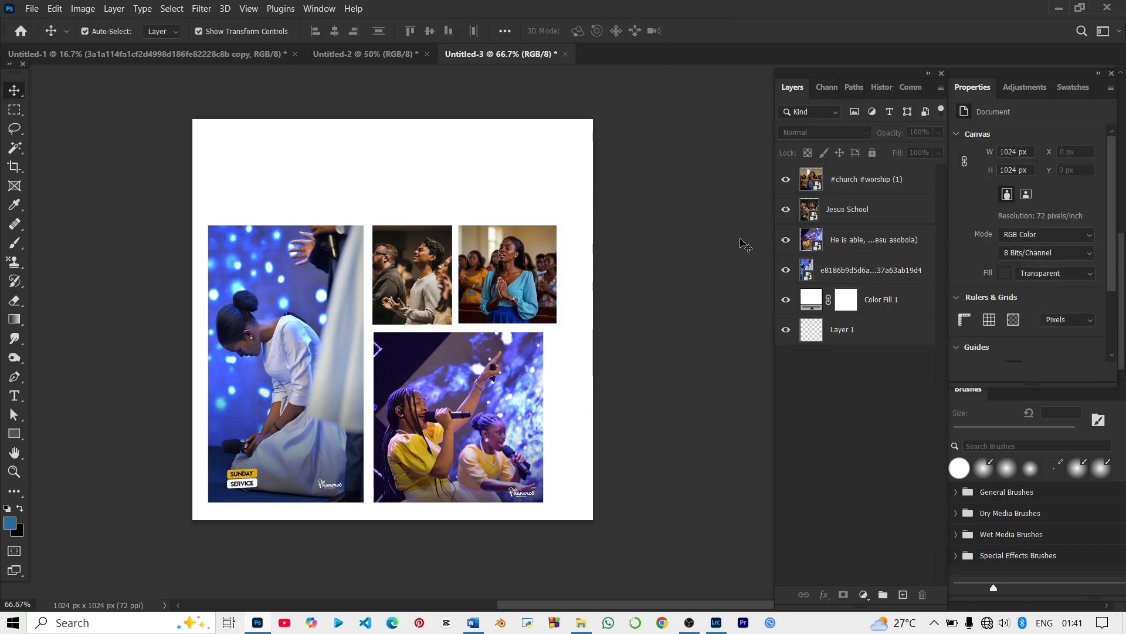
{"action": "left_click_drag", "start_coordinate": [741, 200], "coordinate": [171, 479]}
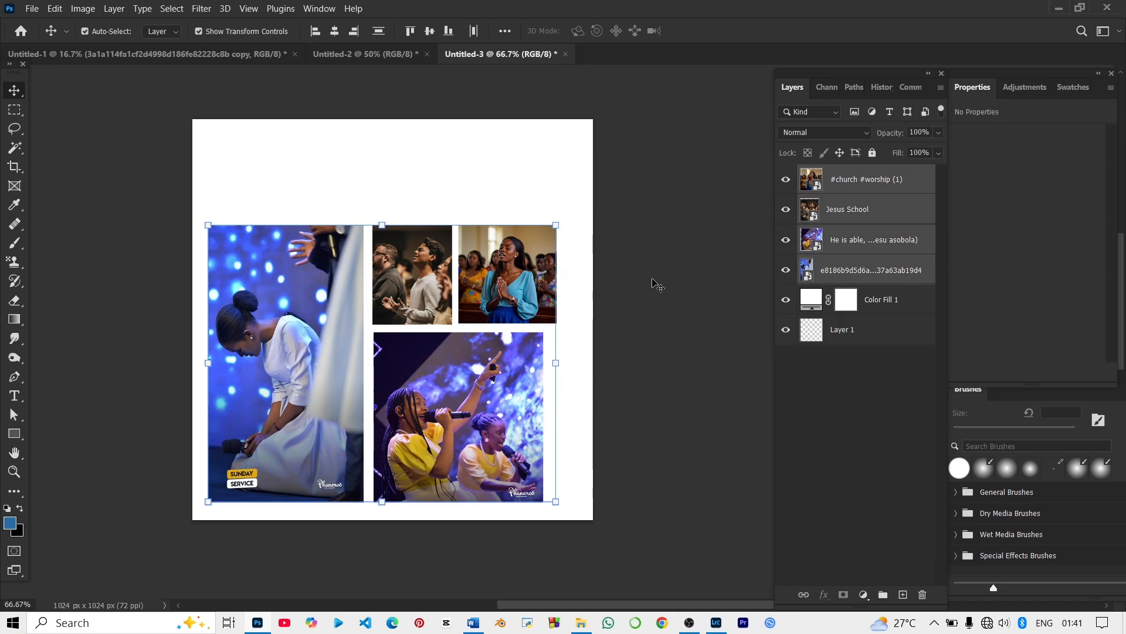
{"action": "right_click", "coordinate": [850, 204]}
{"action": "left_click", "coordinate": [877, 178]}
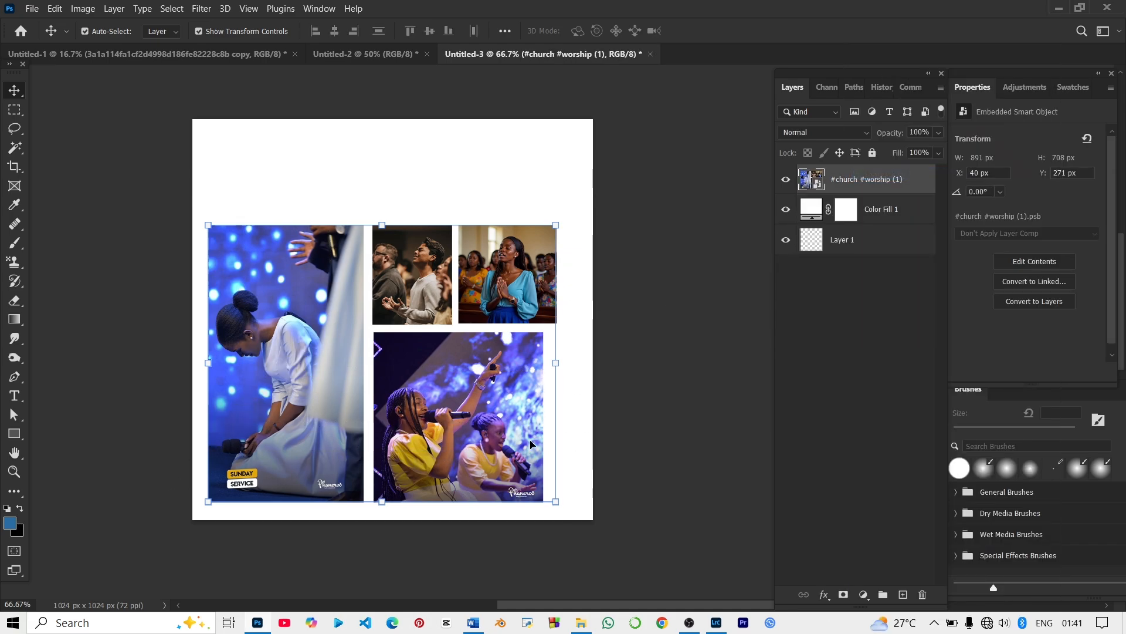
Enlarge the collage smart object to about 105.5% and move it up on the canvas
{"action": "left_click_drag", "start_coordinate": [557, 504], "coordinate": [577, 518]}
{"action": "left_click_drag", "start_coordinate": [551, 477], "coordinate": [550, 445]}
{"action": "key", "text": "Return"}
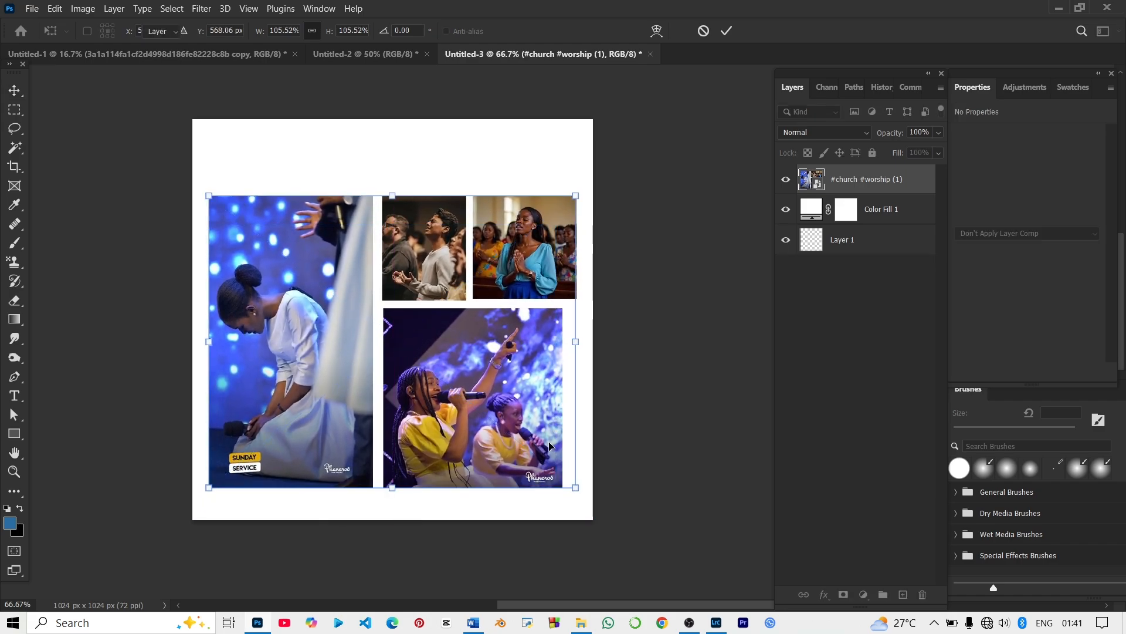
Mask the collage with a rectangular selection that ends at the singers' photo's right edge, cropping the overhanging woman in blue photo
{"action": "left_click", "coordinate": [15, 110]}
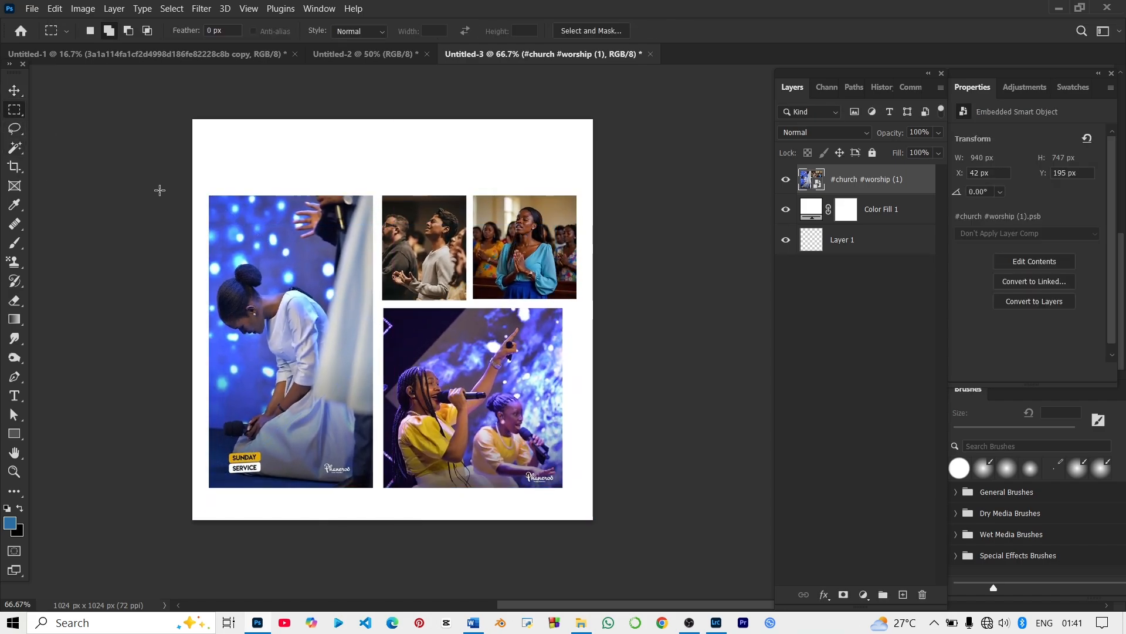
{"action": "left_click_drag", "start_coordinate": [198, 191], "coordinate": [565, 394]}
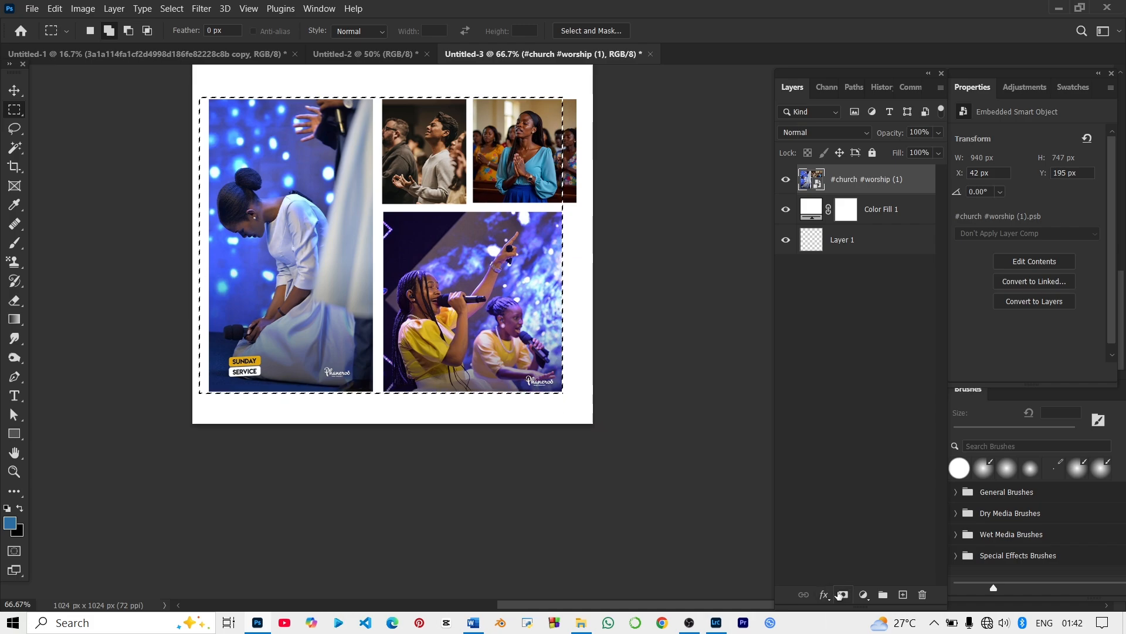
{"action": "left_click", "coordinate": [841, 595]}
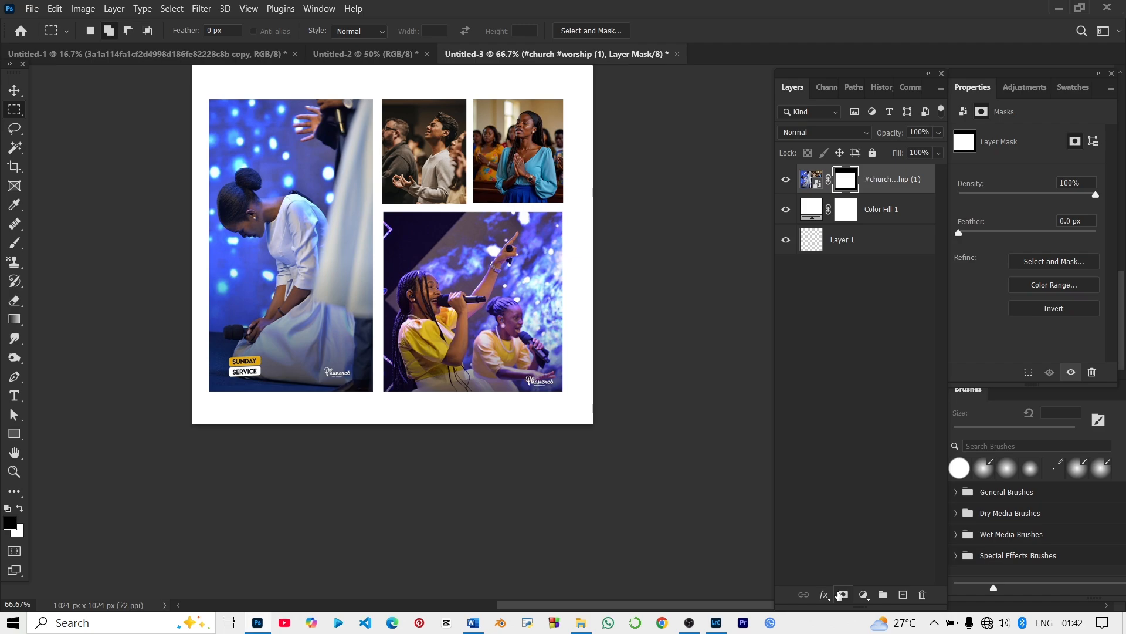
Convert the masked collage layer into a new smart object
{"action": "left_click", "coordinate": [14, 90]}
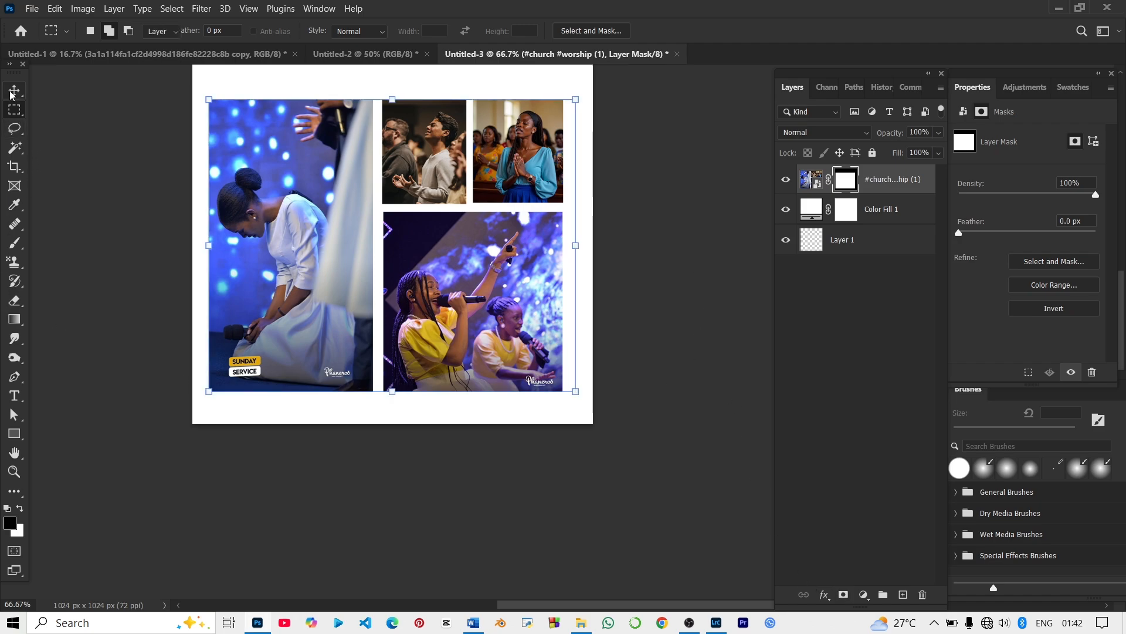
{"action": "right_click", "coordinate": [881, 175]}
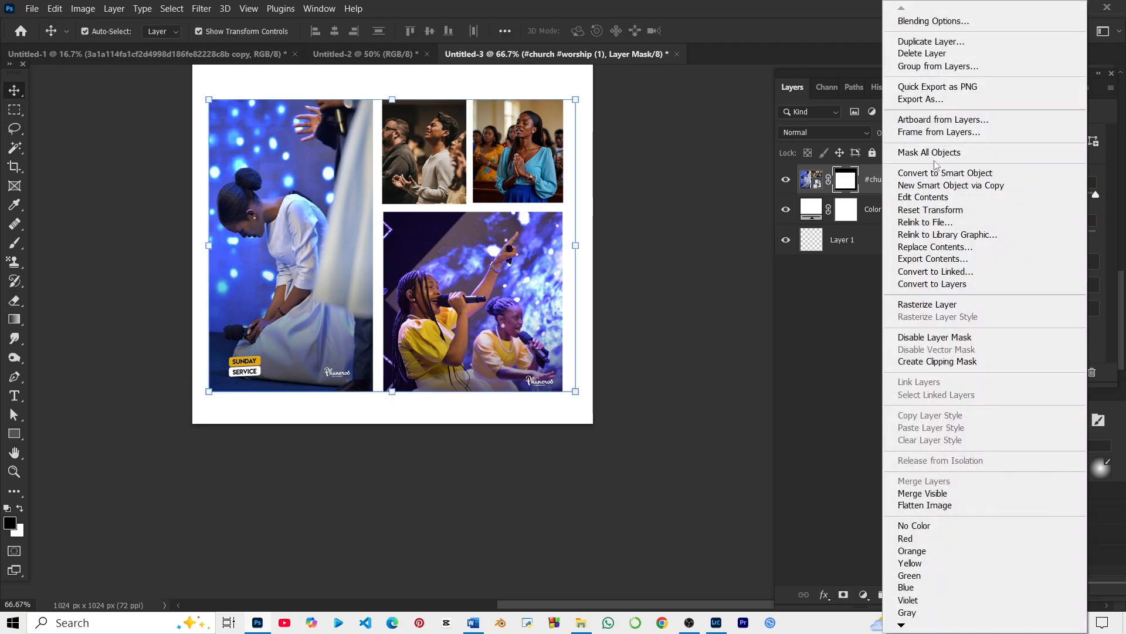
{"action": "left_click", "coordinate": [937, 173]}
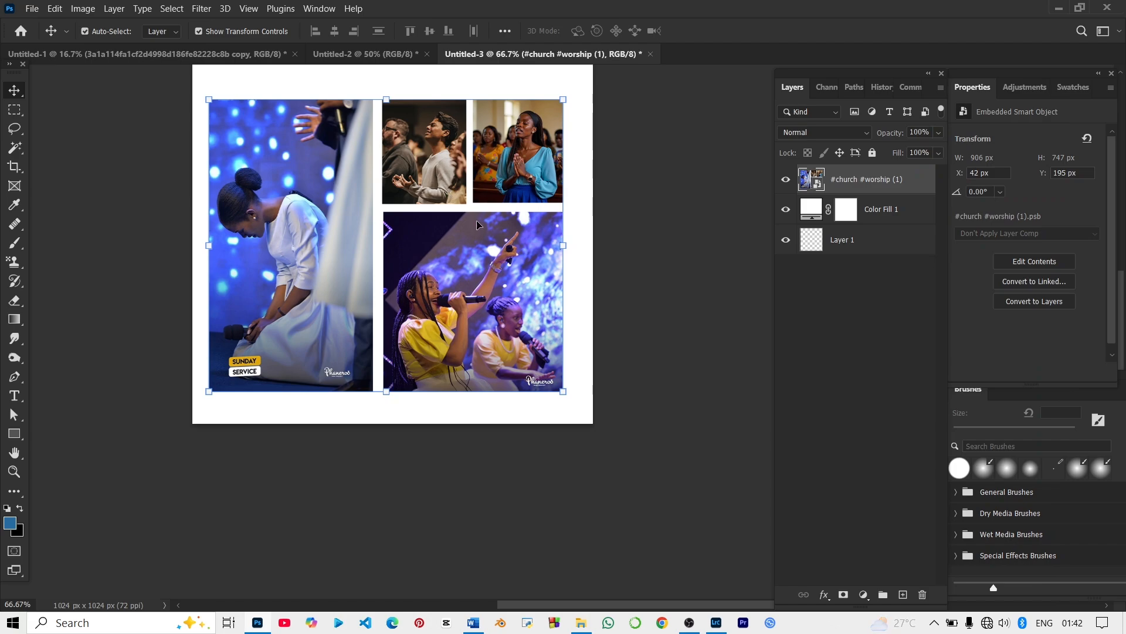
{"action": "scroll", "coordinate": [524, 269], "scroll_direction": "up", "scroll_amount": 3}
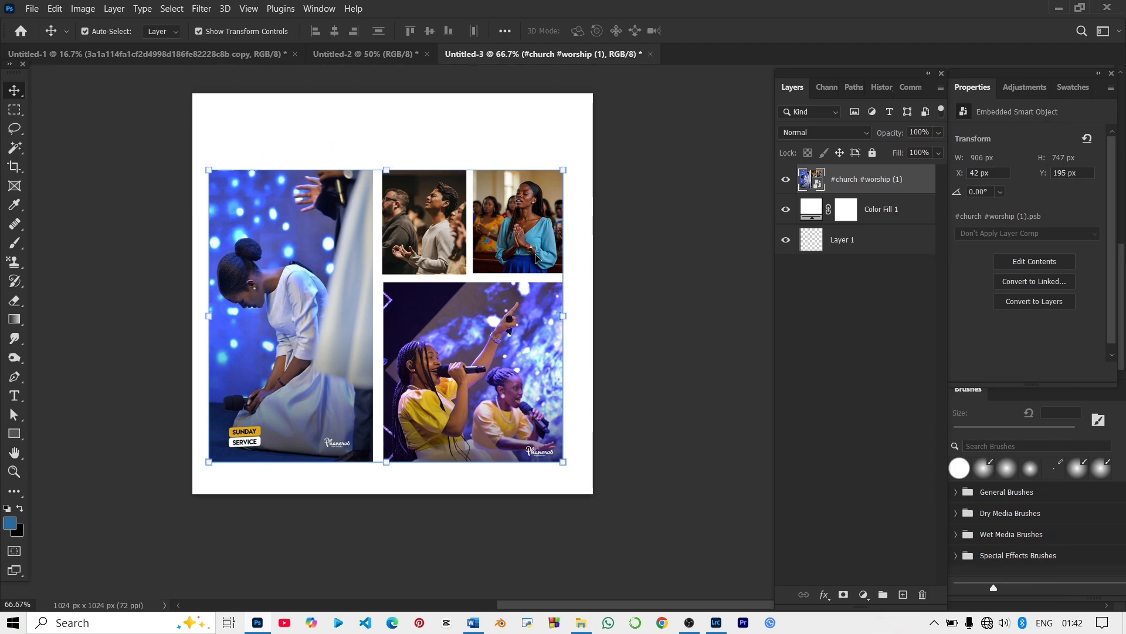
Lower the collage's opacity to 18% and move it down and slightly right towards the canvas's lower edge
{"action": "right_click", "coordinate": [505, 279]}
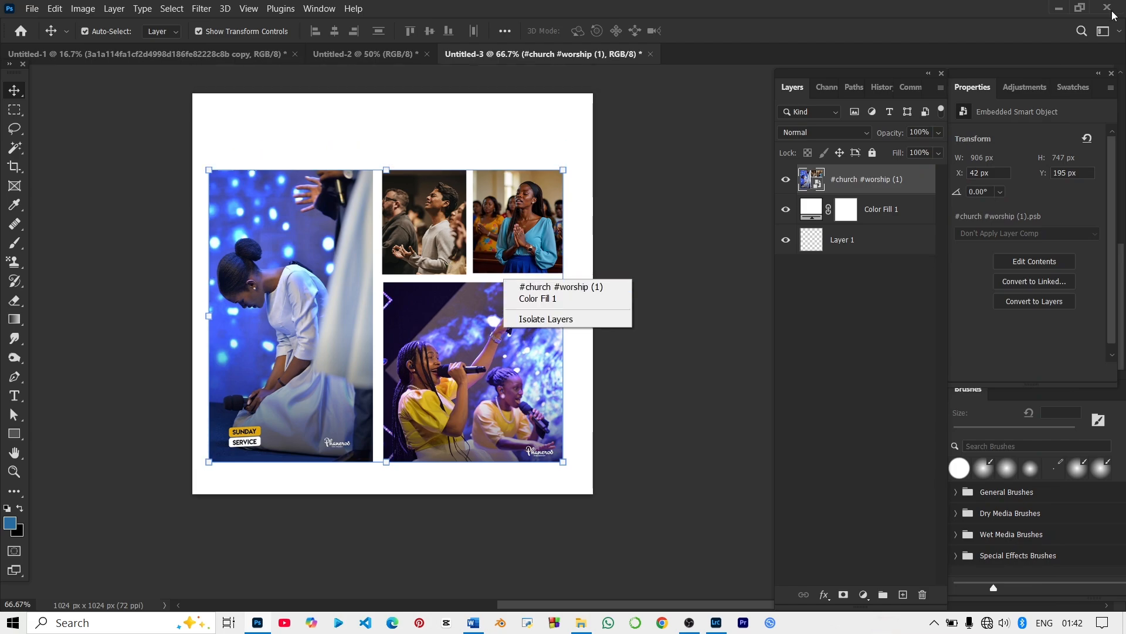
{"action": "left_click", "coordinate": [900, 134]}
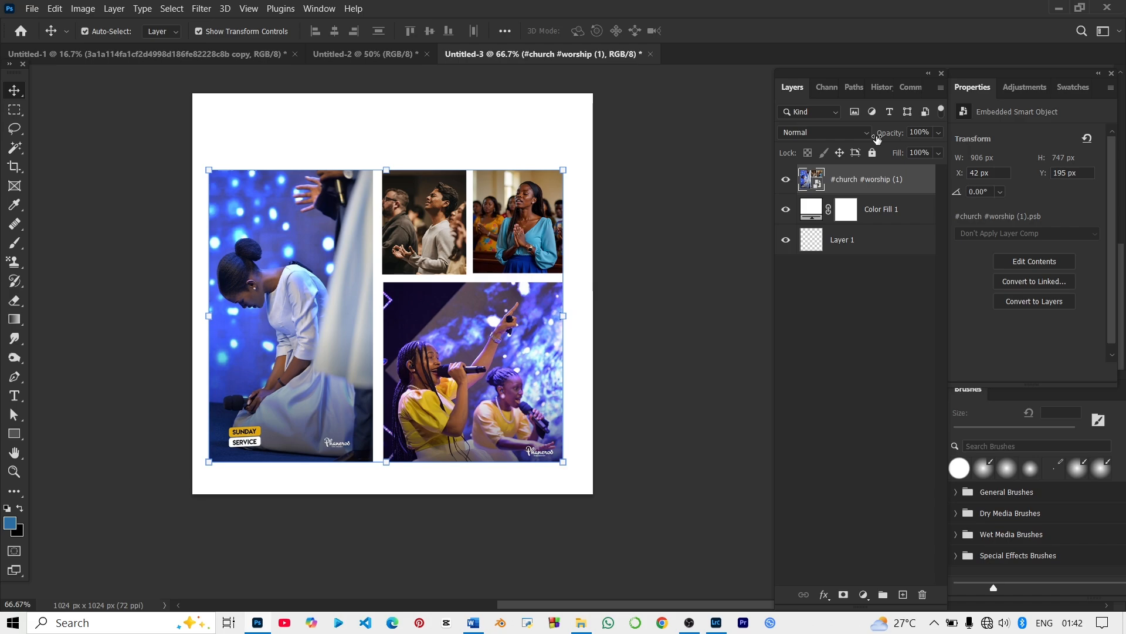
{"action": "left_click_drag", "start_coordinate": [888, 135], "coordinate": [825, 123]}
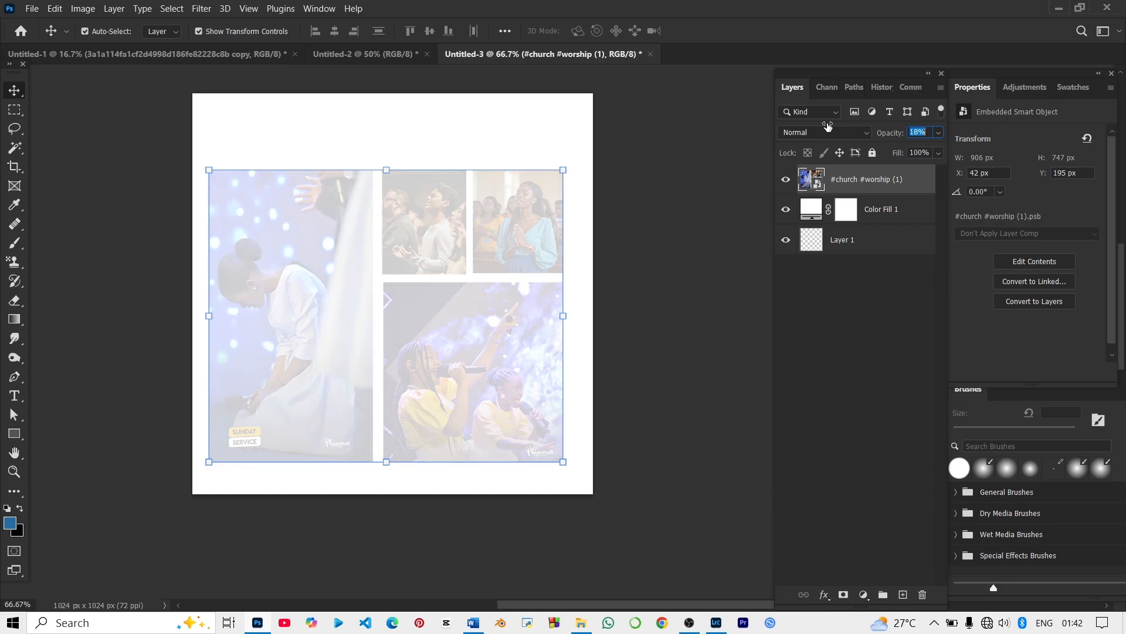
{"action": "left_click", "coordinate": [714, 157]}
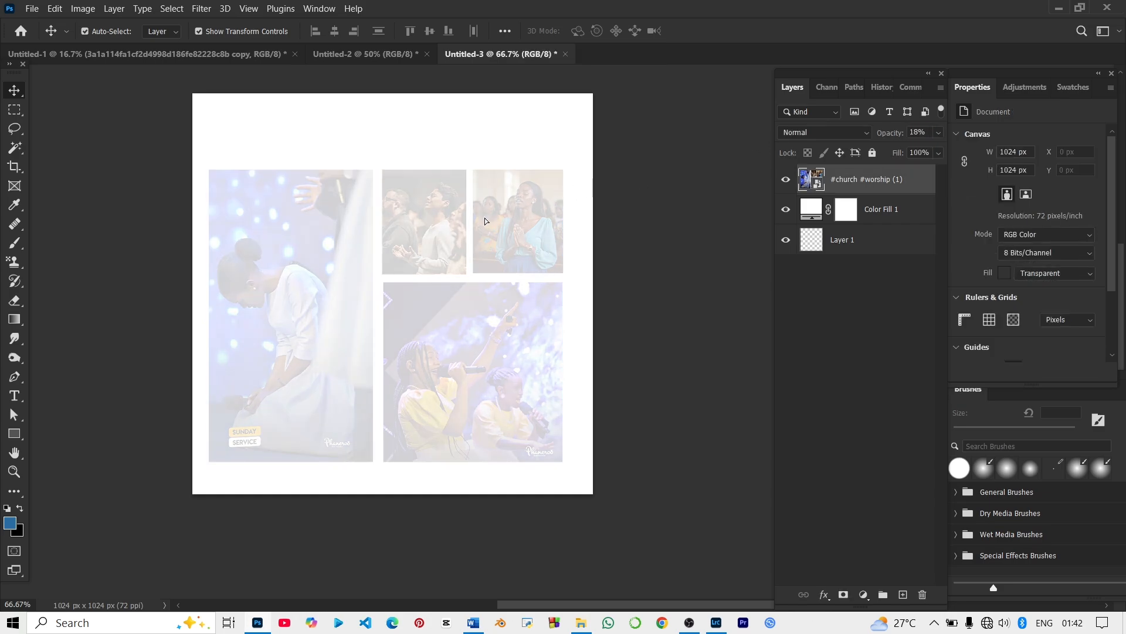
{"action": "left_click_drag", "start_coordinate": [485, 217], "coordinate": [523, 234]}
{"action": "left_click", "coordinate": [743, 189]}
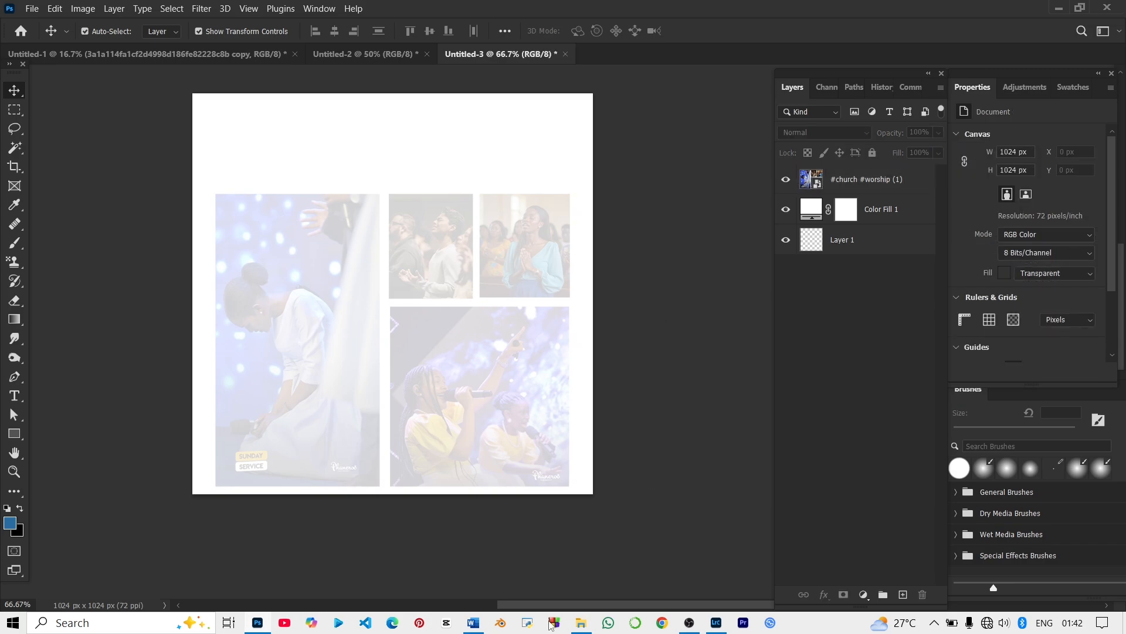
Place "Untitled-1xytxh.png" from the 3D Objects folder above the collage, scaled to about 22.7% and resting on the canvas's lower edge
{"action": "left_click", "coordinate": [580, 622]}
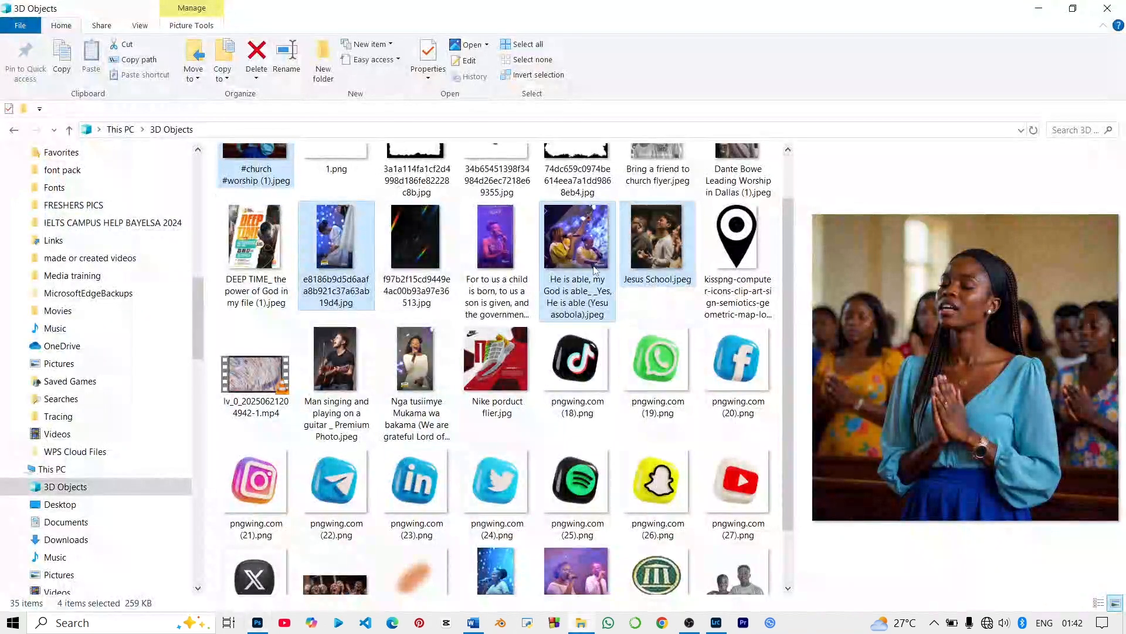
{"action": "scroll", "coordinate": [623, 242], "scroll_direction": "down", "scroll_amount": 1}
{"action": "left_click", "coordinate": [737, 512]}
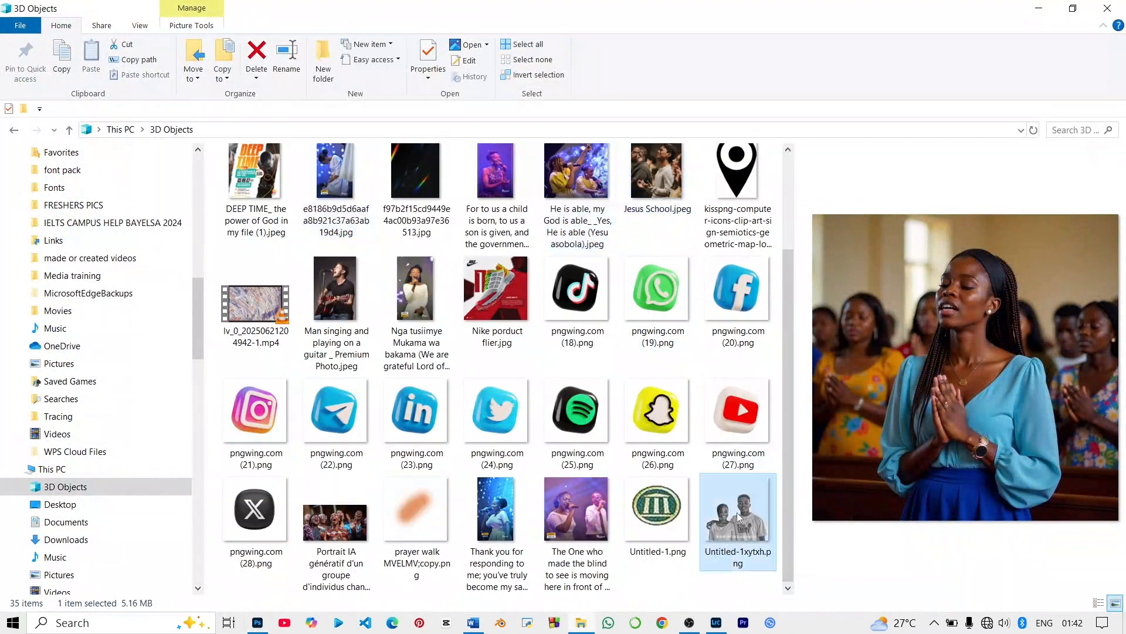
{"action": "left_click_drag", "start_coordinate": [590, 557], "coordinate": [372, 375]}
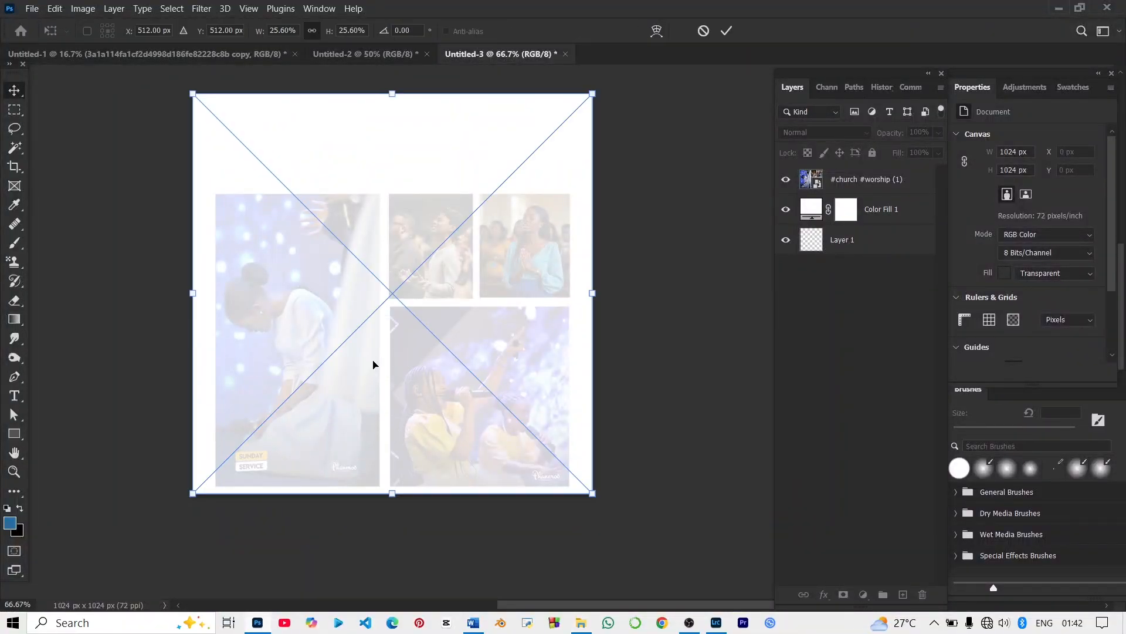
{"action": "left_click_drag", "start_coordinate": [393, 93], "coordinate": [395, 140]}
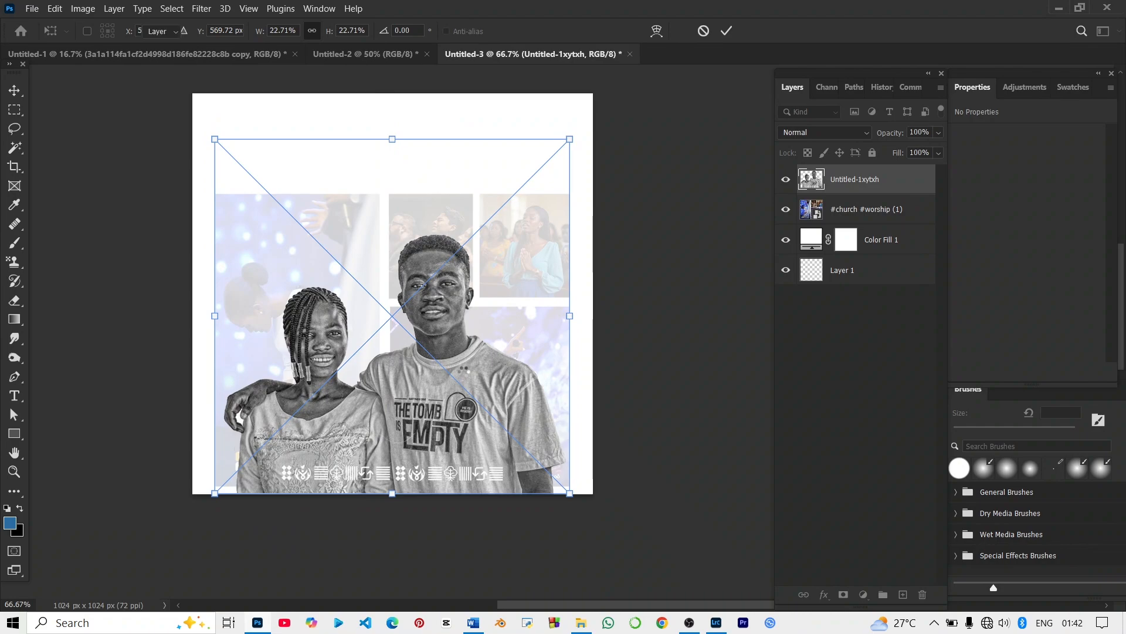
{"action": "key", "text": "Return"}
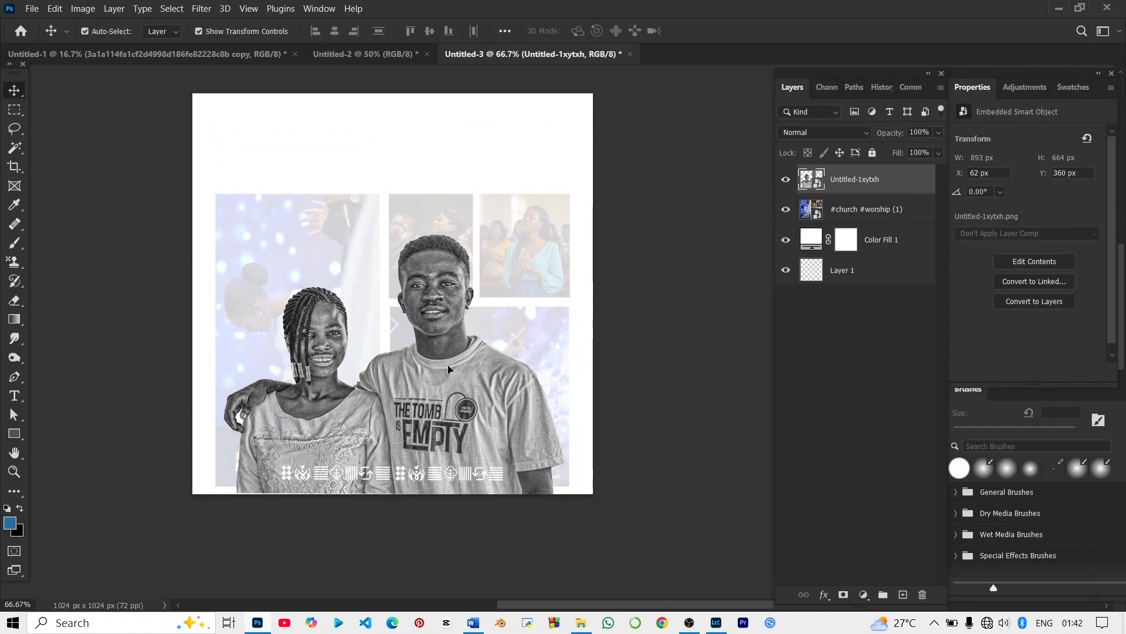
Add a white outside stroke of about 9 px around the black-and-white cutout of the couple
{"action": "left_click", "coordinate": [823, 594]}
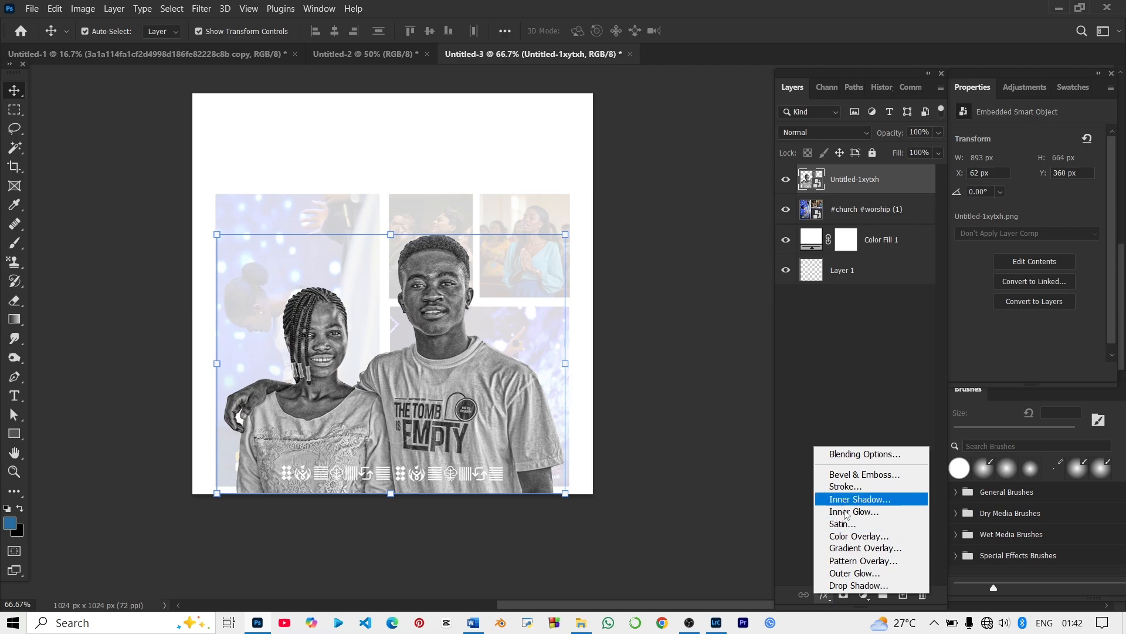
{"action": "left_click", "coordinate": [856, 487]}
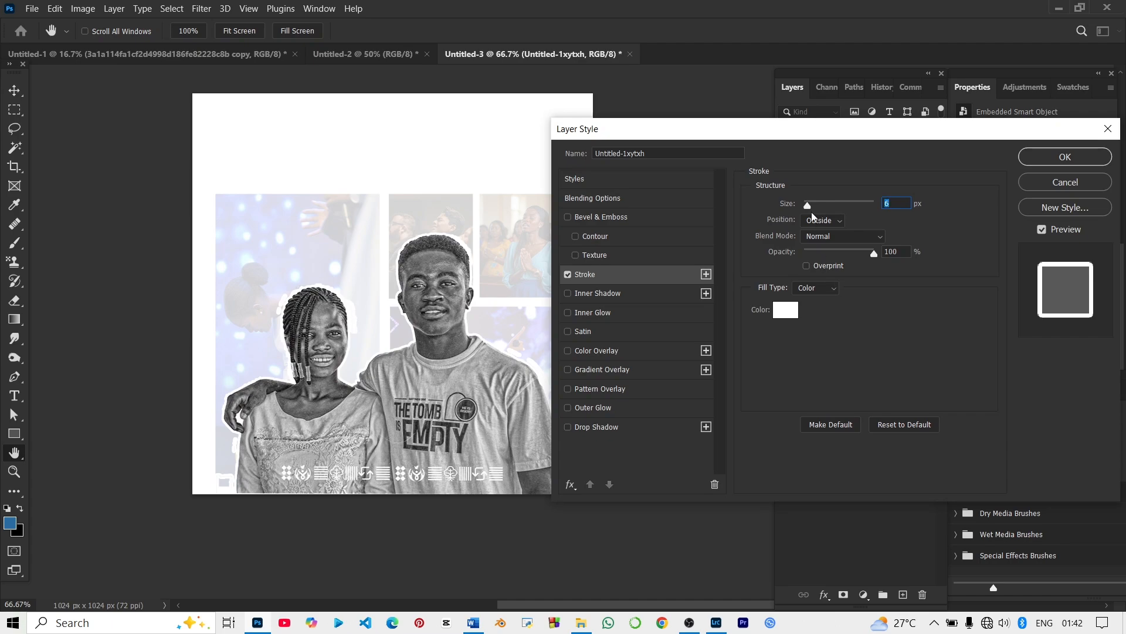
{"action": "left_click_drag", "start_coordinate": [808, 207], "coordinate": [809, 208]}
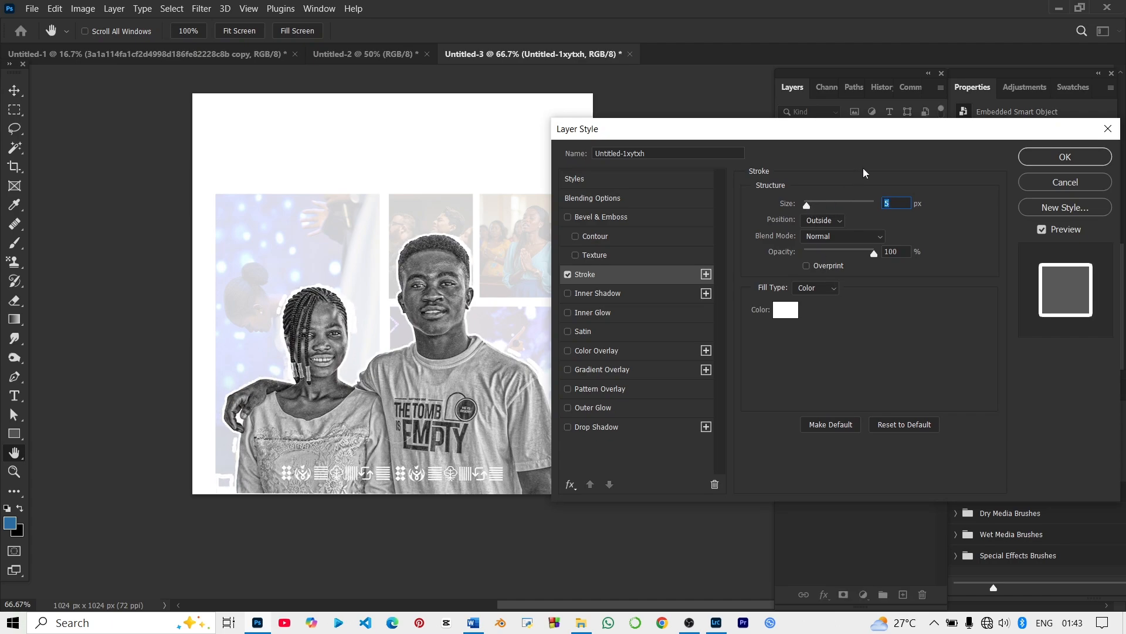
{"action": "left_click_drag", "start_coordinate": [809, 205], "coordinate": [814, 205]}
{"action": "left_click", "coordinate": [1066, 157]}
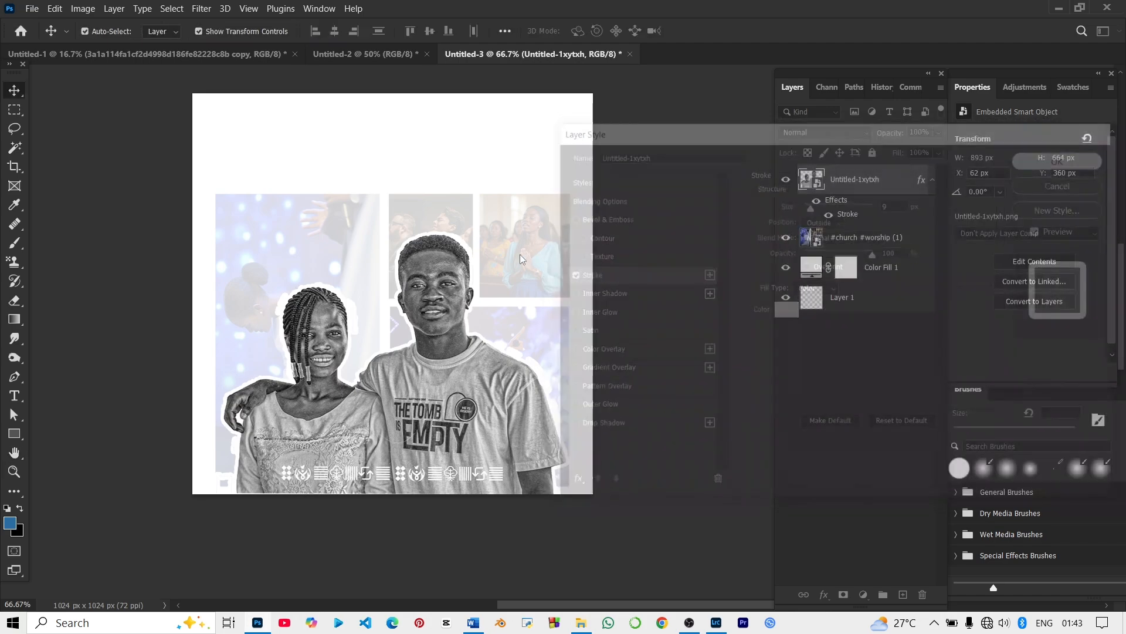
Enlarge the cutout of the couple to about 23% while keeping it on the canvas's lower edge
{"action": "left_click", "coordinate": [392, 234]}
{"action": "mouse_move", "coordinate": [389, 230]}
{"action": "left_mouse_down"}
{"action": "mouse_move", "coordinate": [389, 219]}
{"action": "mouse_move", "coordinate": [390, 233]}
{"action": "left_mouse_up"}
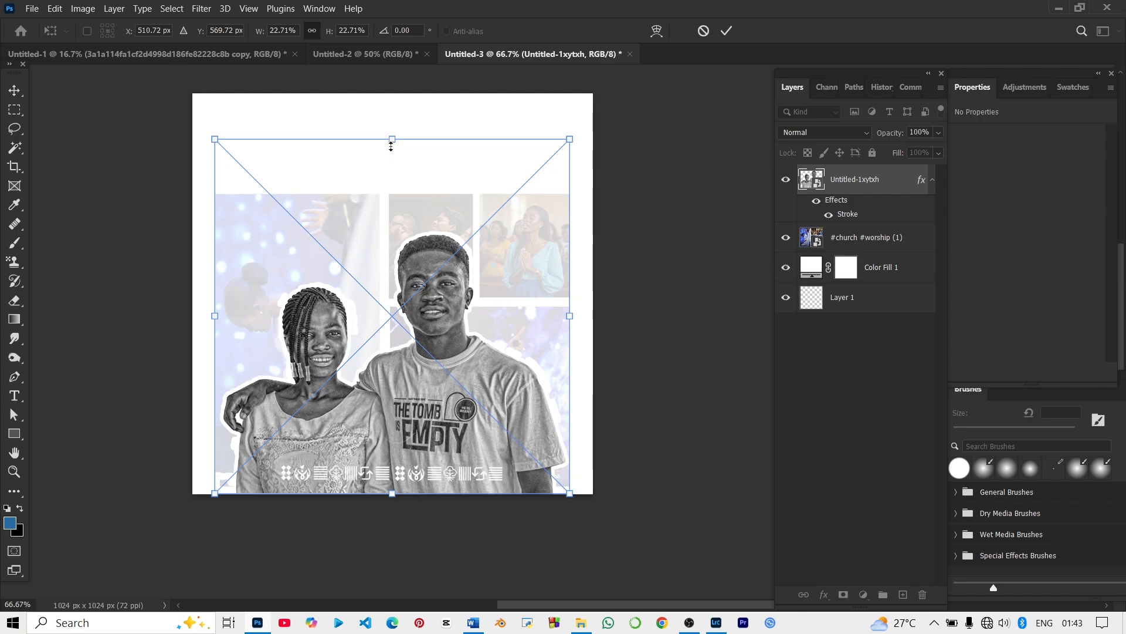
{"action": "left_click_drag", "start_coordinate": [392, 142], "coordinate": [393, 136]}
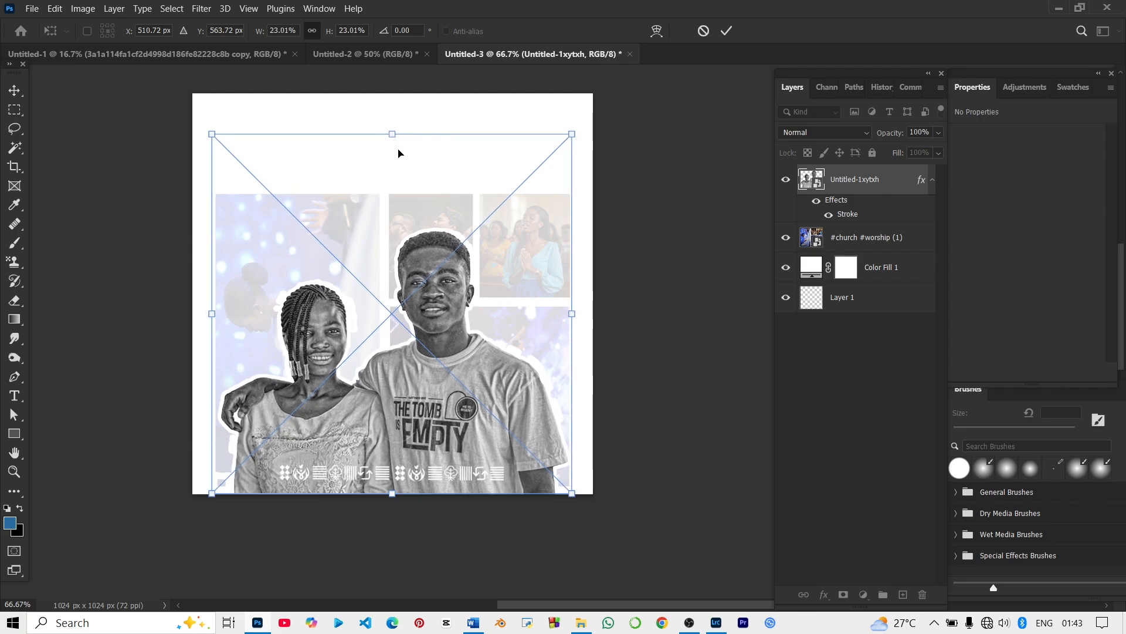
{"action": "key", "text": "Return"}
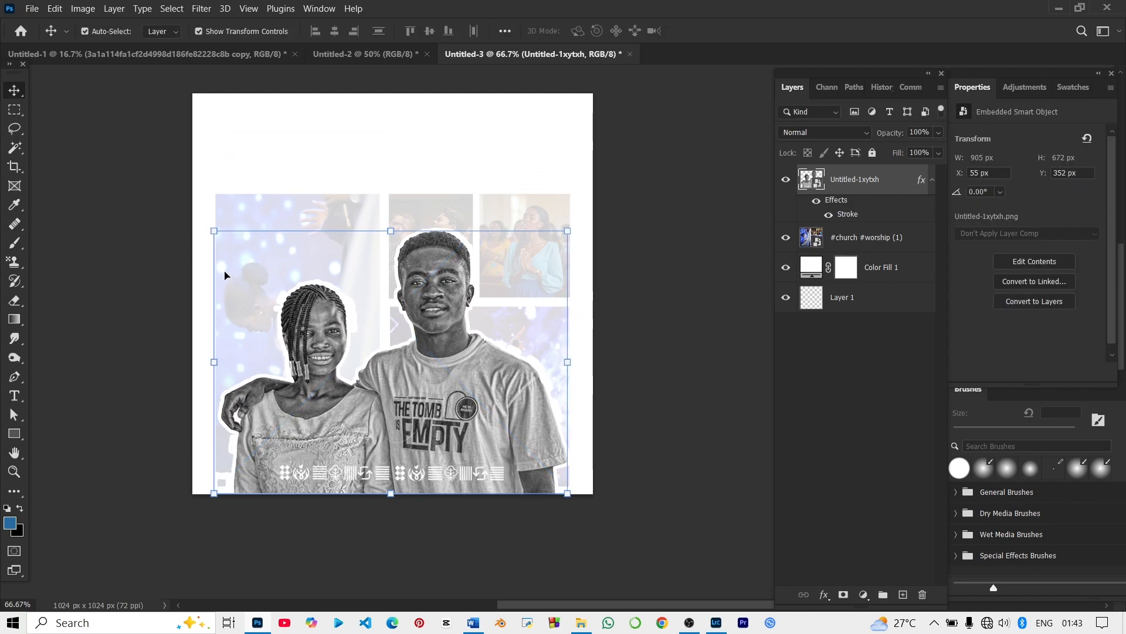
{"action": "left_click", "coordinate": [679, 369]}
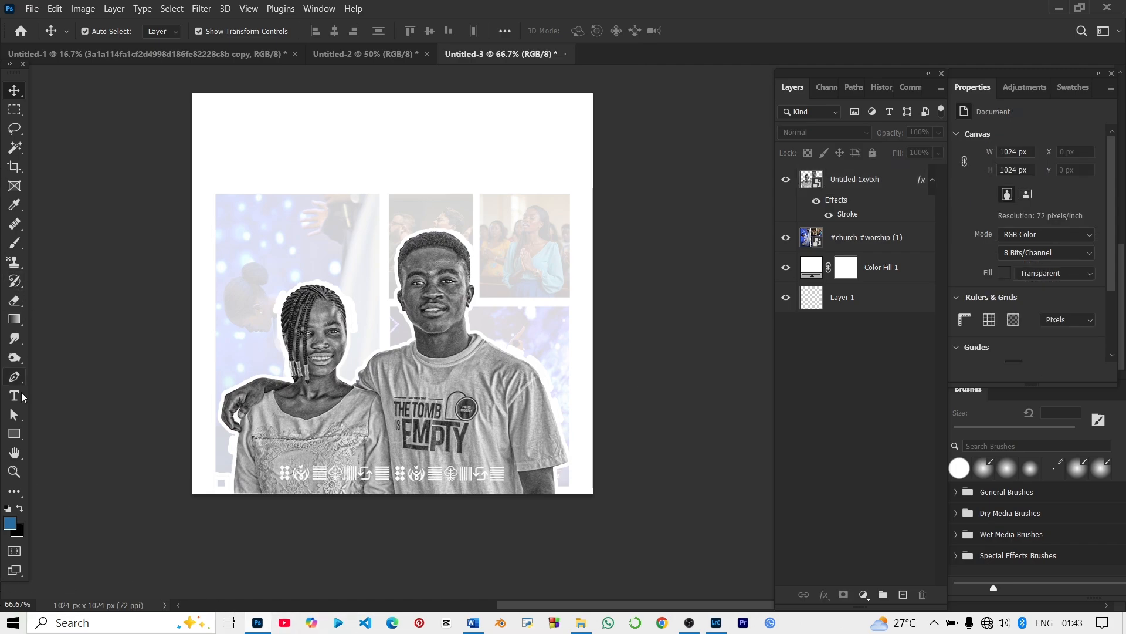
Try covering the collage's upper part with a white rectangle of about 1477 x 334 px, and undo it
{"action": "left_click", "coordinate": [14, 433]}
{"action": "right_click", "coordinate": [14, 433]}
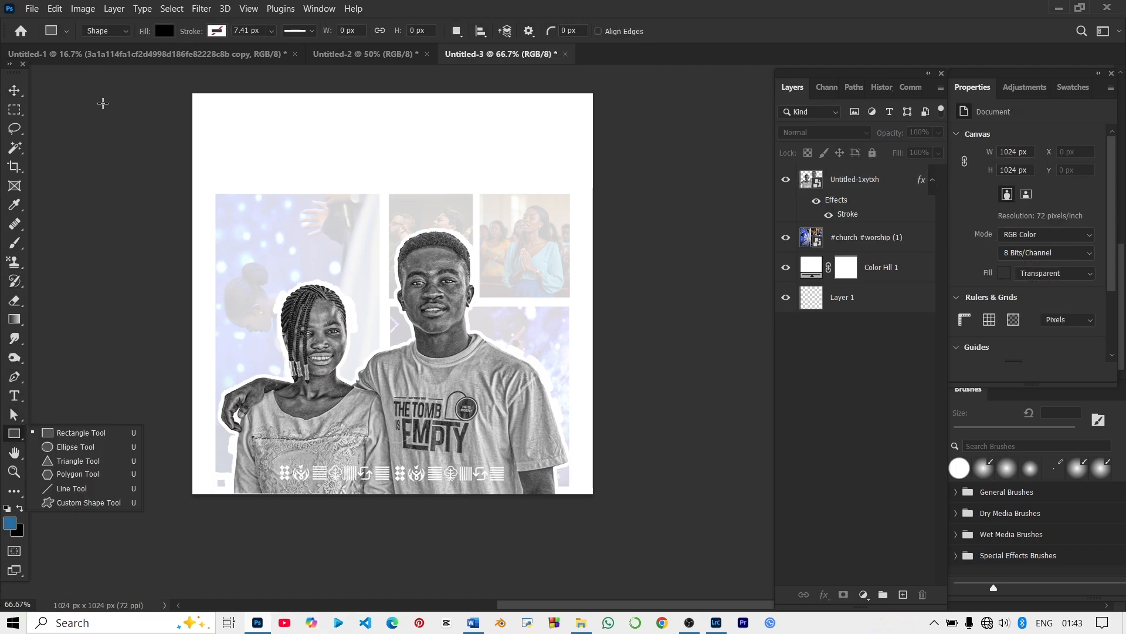
{"action": "left_click_drag", "start_coordinate": [102, 104], "coordinate": [680, 234]}
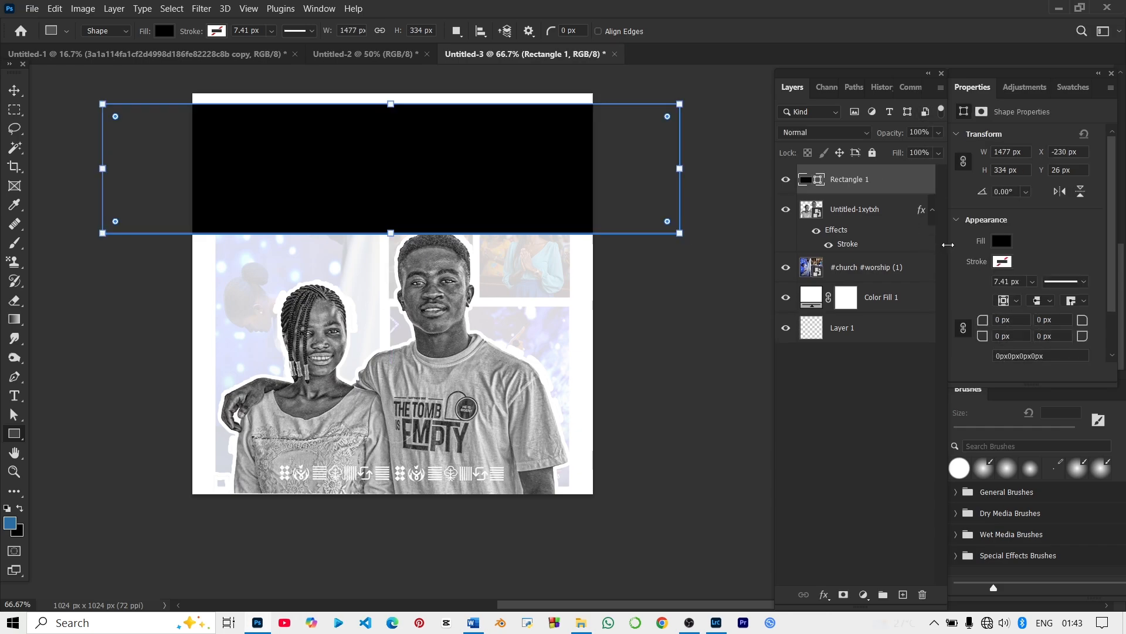
{"action": "left_click", "coordinate": [1001, 241]}
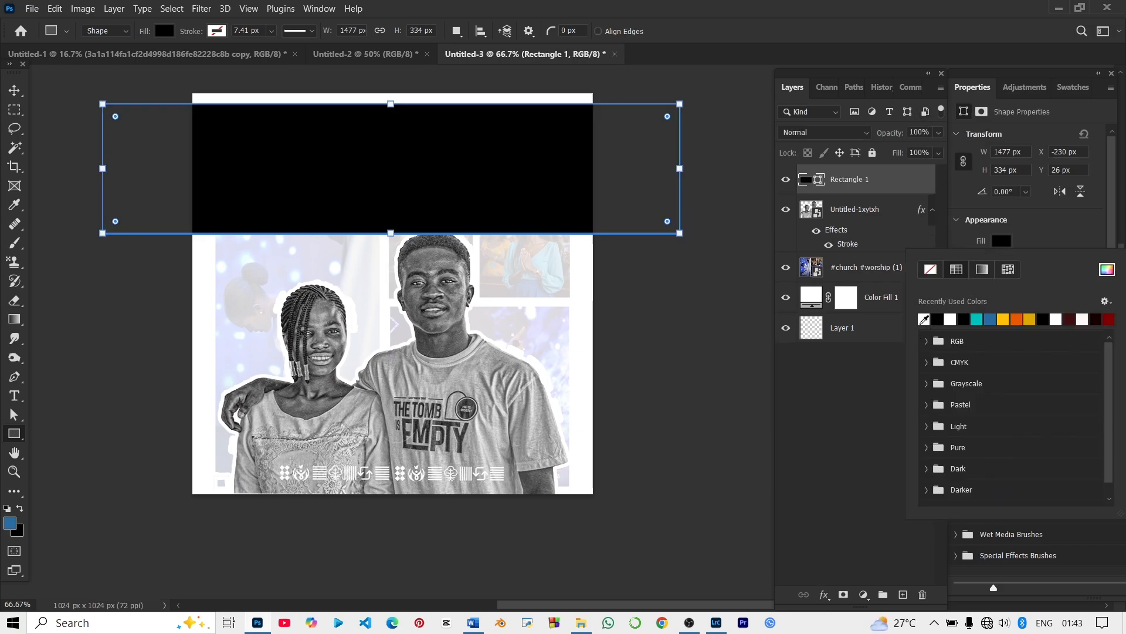
{"action": "left_click", "coordinate": [921, 323]}
{"action": "left_click", "coordinate": [15, 93]}
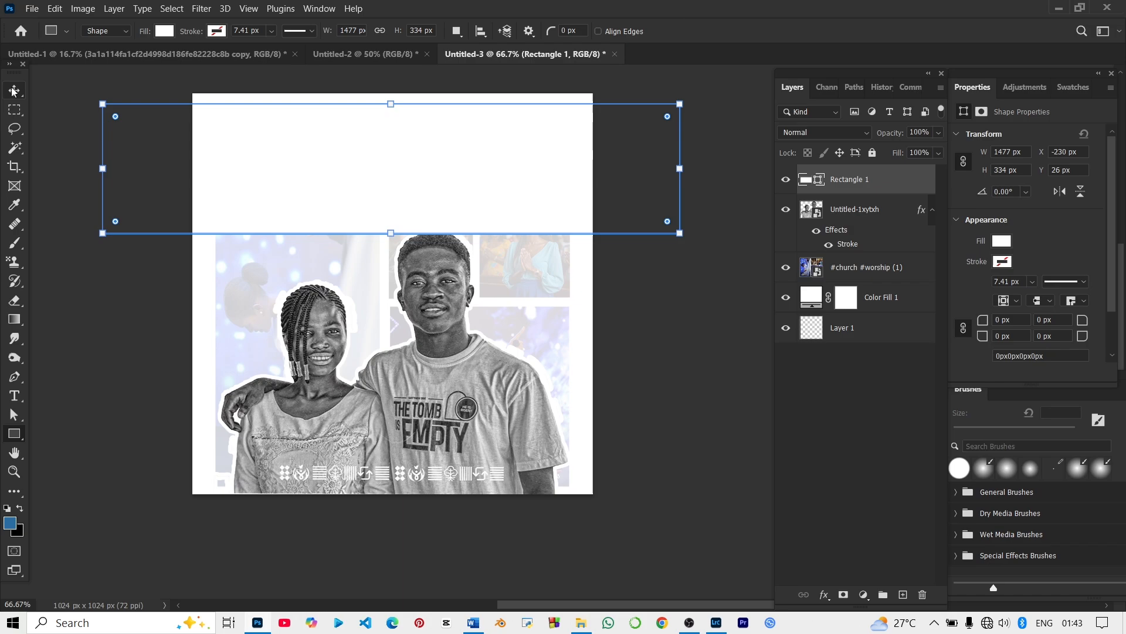
{"action": "left_click", "coordinate": [48, 148]}
{"action": "key", "text": "ctrl+z"}
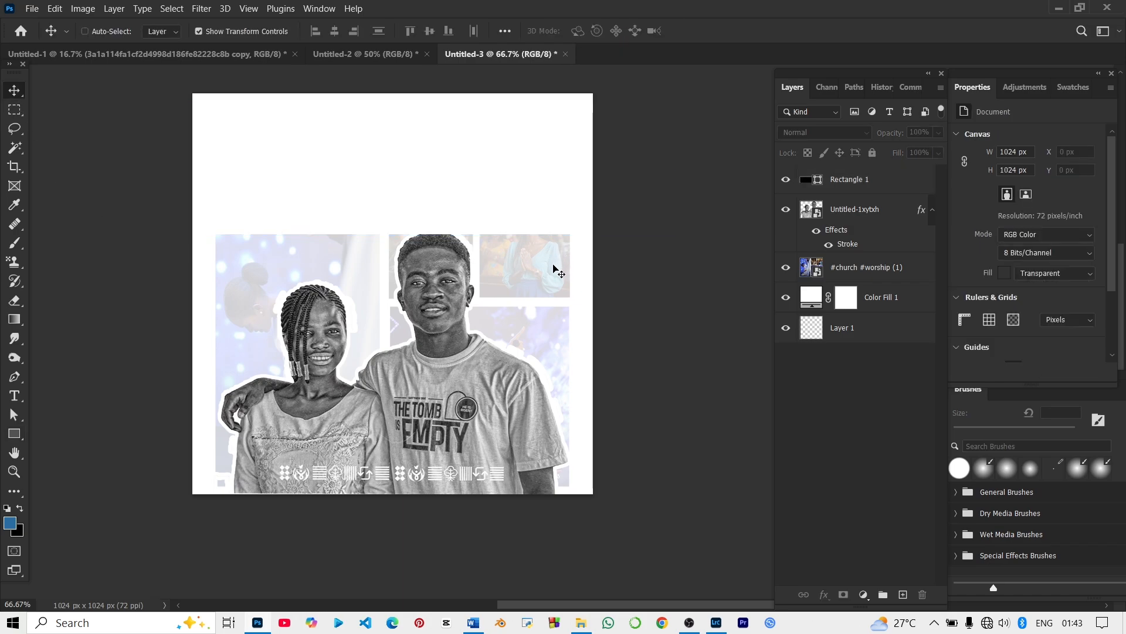
{"action": "key", "text": "ctrl+z"}
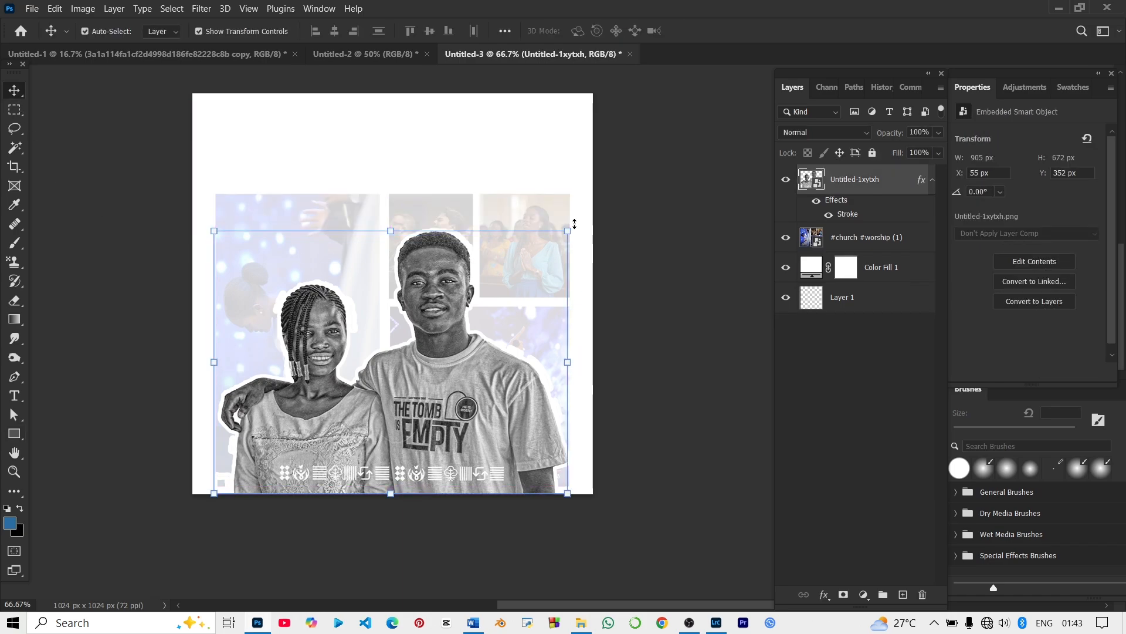
Move the faded collage straight down so its top edge sits slightly below the top of the man's head, at about Y 382 px
{"action": "left_click", "coordinate": [631, 174]}
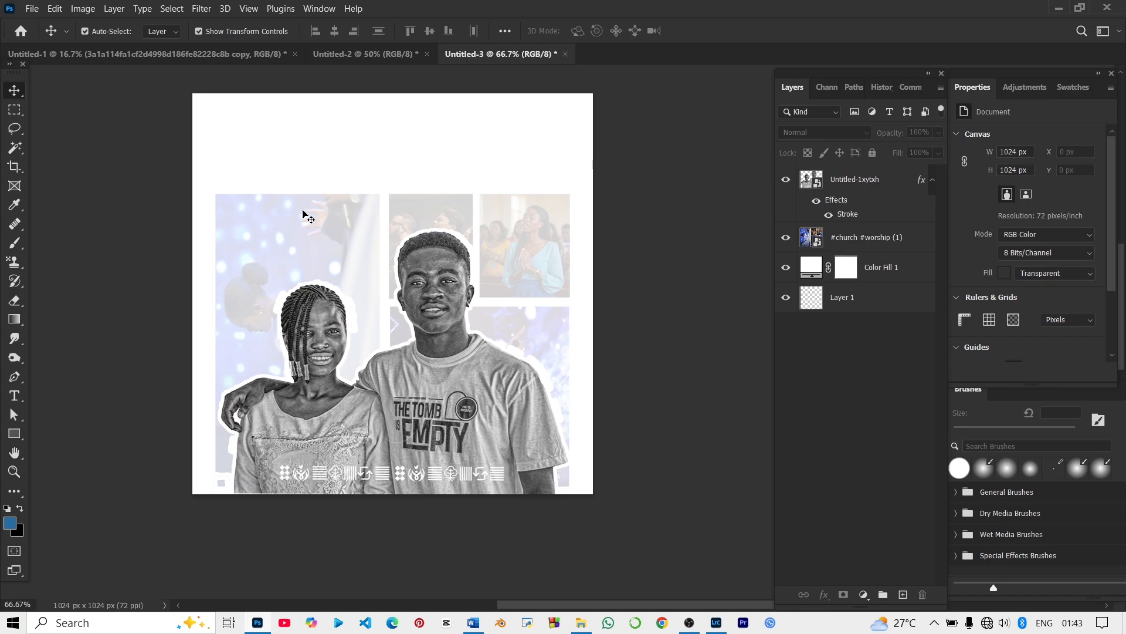
{"action": "left_click_drag", "start_coordinate": [303, 215], "coordinate": [304, 250]}
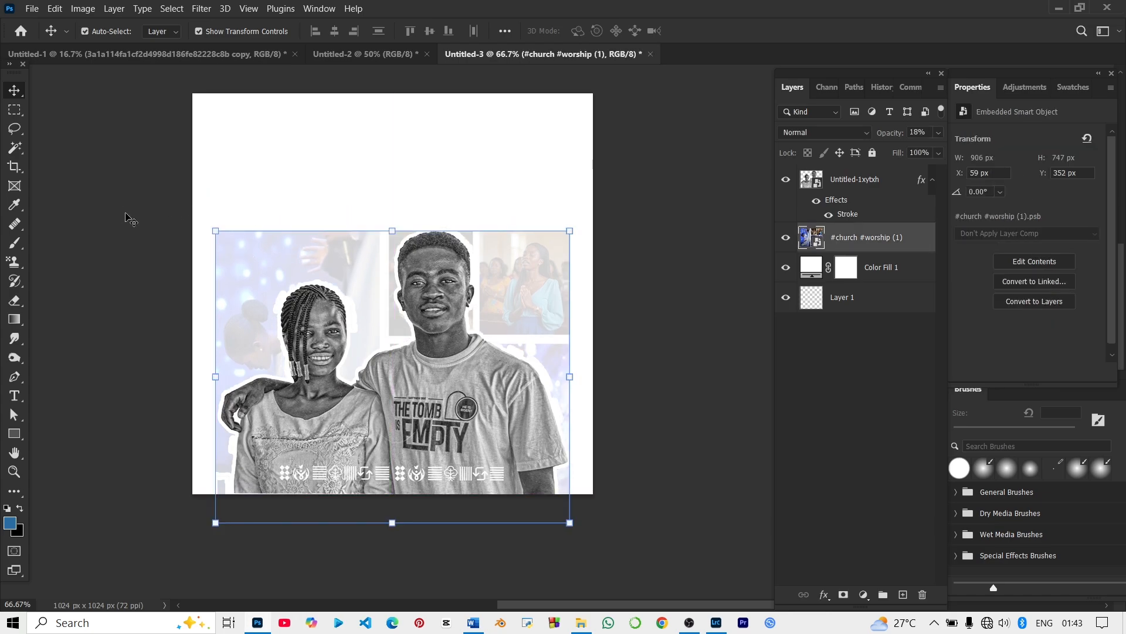
{"action": "left_click", "coordinate": [102, 238]}
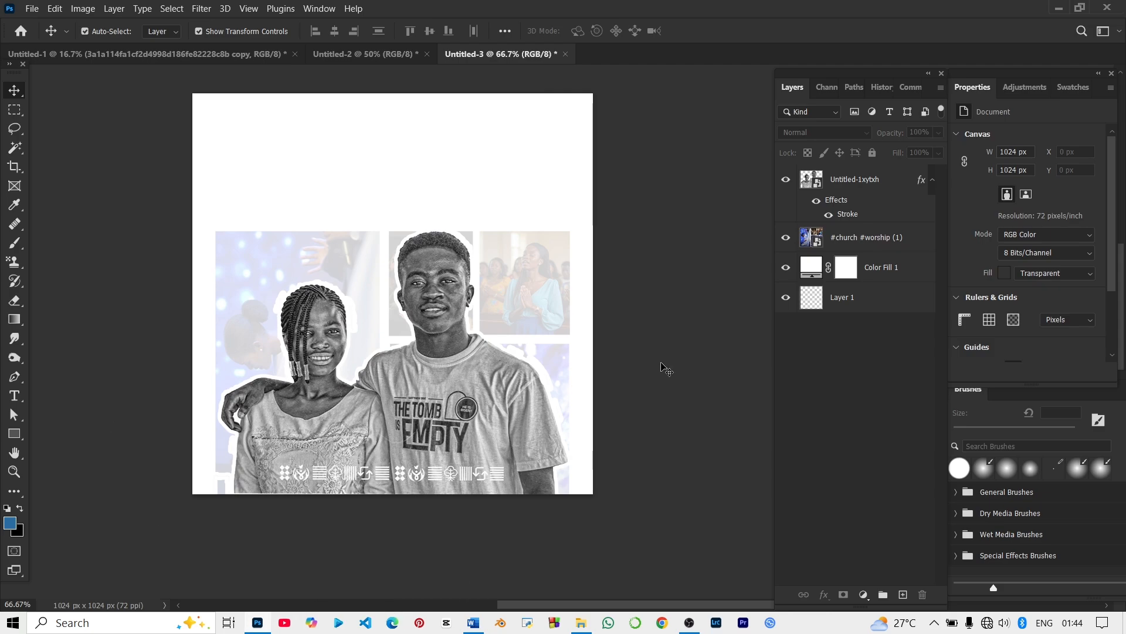
{"action": "left_click_drag", "start_coordinate": [333, 253], "coordinate": [334, 264]}
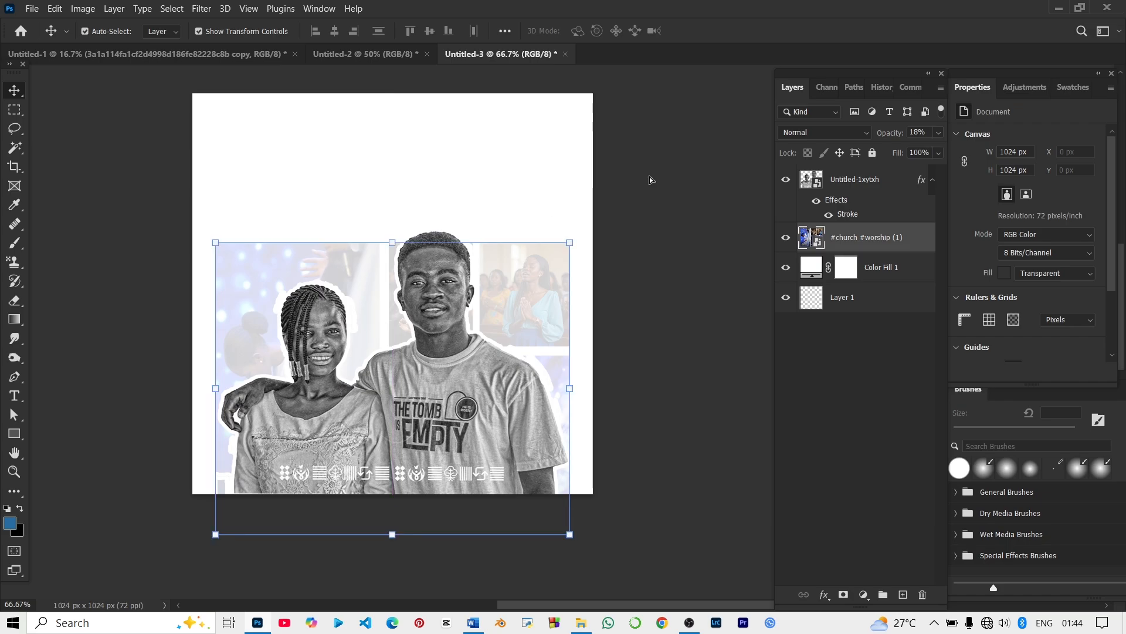
{"action": "left_click", "coordinate": [652, 180]}
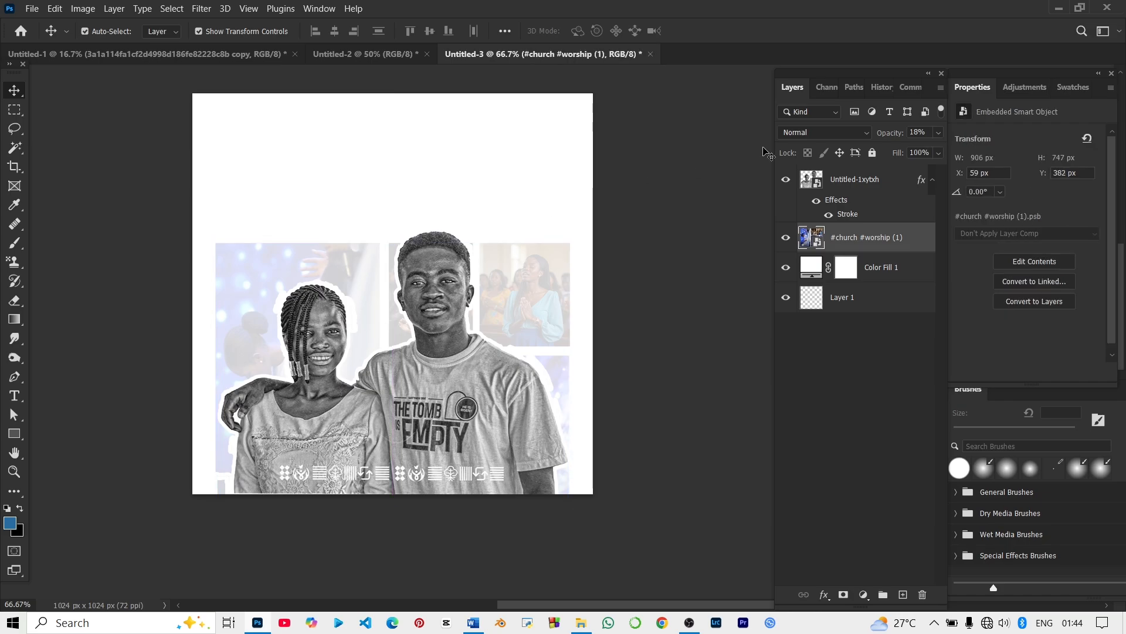
Place the green emblem Untitled-1.png and the orange bulb image 34b65451398f34984d26ec7218e69355.jpg from the 3D Objects folder onto the flyer
{"action": "left_click", "coordinate": [581, 623]}
{"action": "scroll", "coordinate": [553, 424], "scroll_direction": "down", "scroll_amount": 2}
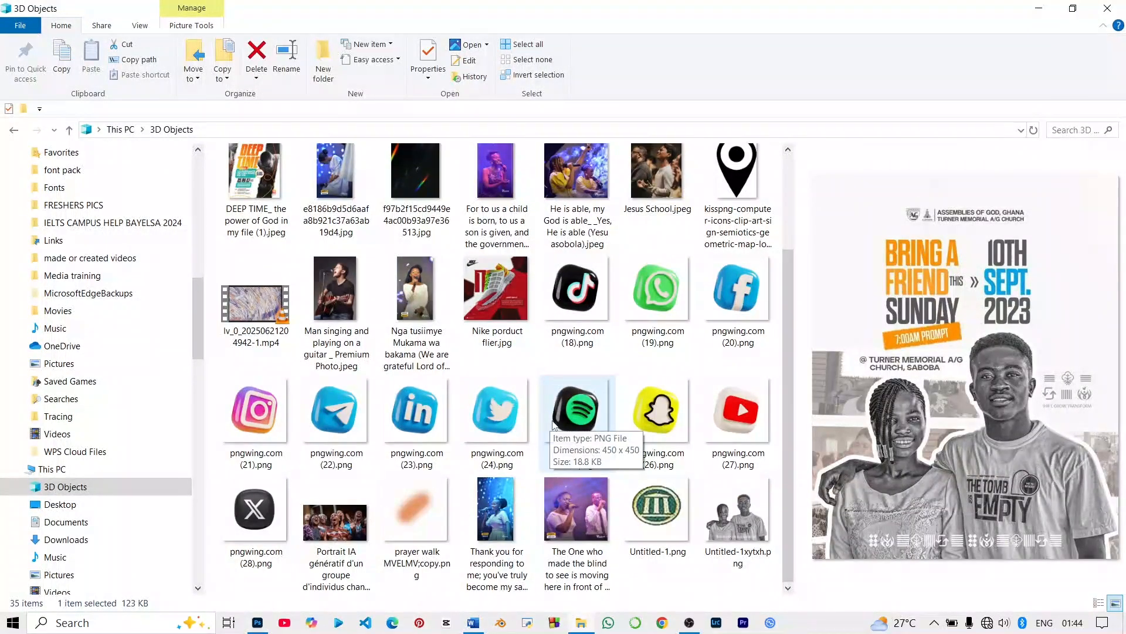
{"action": "scroll", "coordinate": [553, 423], "scroll_direction": "up", "scroll_amount": 2}
{"action": "scroll", "coordinate": [553, 424], "scroll_direction": "down", "scroll_amount": 2}
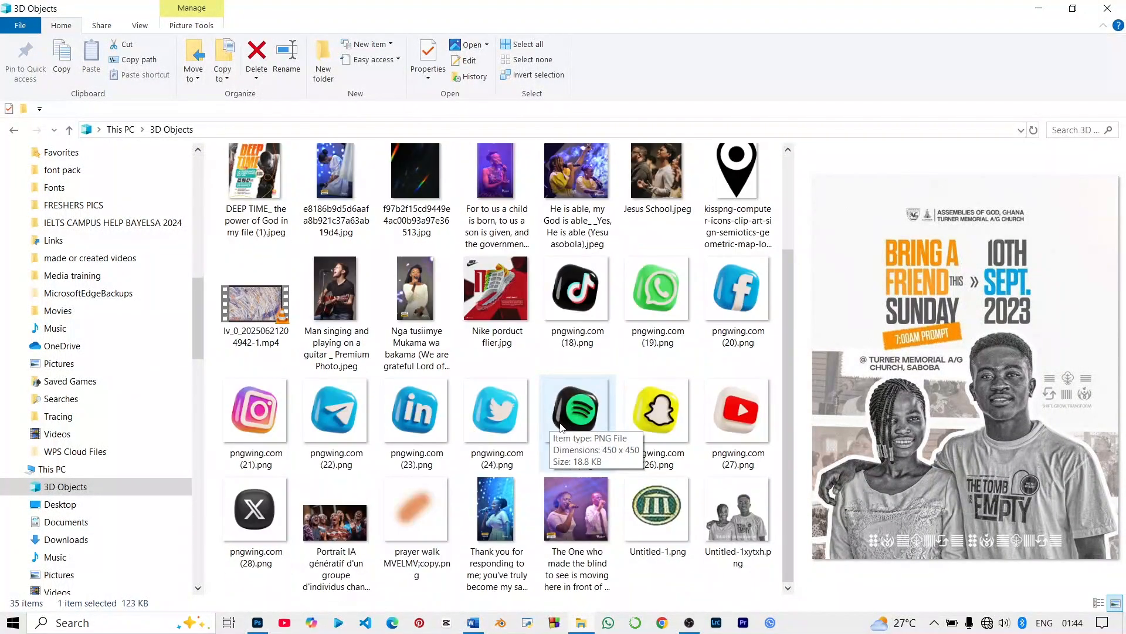
{"action": "left_click", "coordinate": [658, 508]}
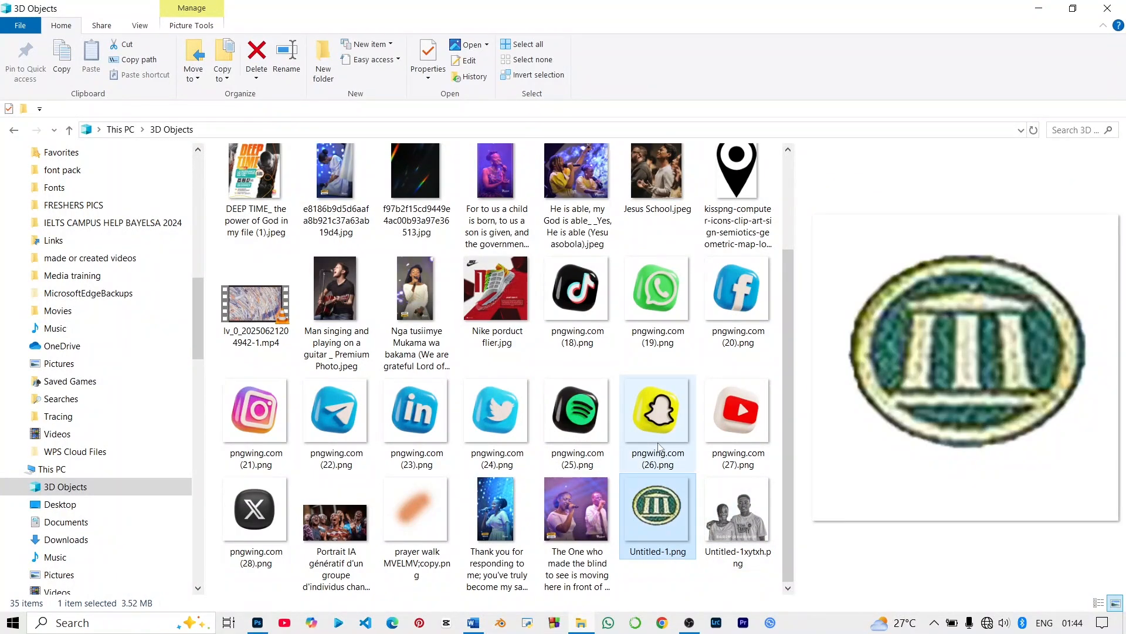
{"action": "scroll", "coordinate": [662, 449], "scroll_direction": "up", "scroll_amount": 2}
{"action": "left_click", "coordinate": [499, 188], "text": "ctrl"}
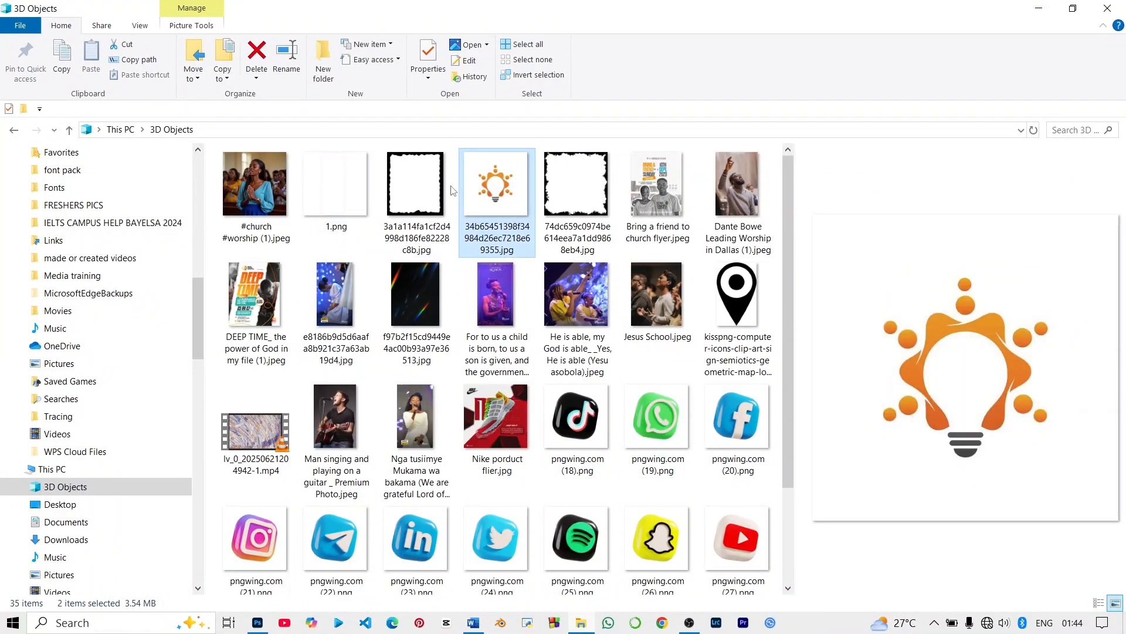
{"action": "left_click_drag", "start_coordinate": [499, 188], "coordinate": [271, 346]}
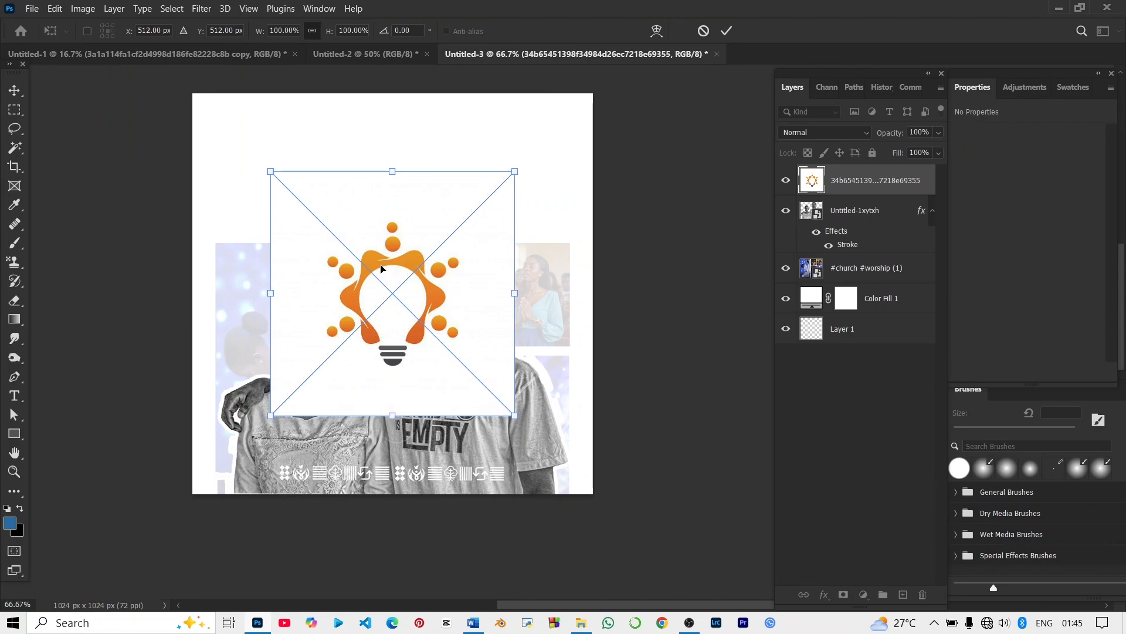
Accept the bulb image at full size, and shrink the green emblem to about 52 x 42 px at about X 140, Y 58 px
{"action": "key", "text": "Return"}
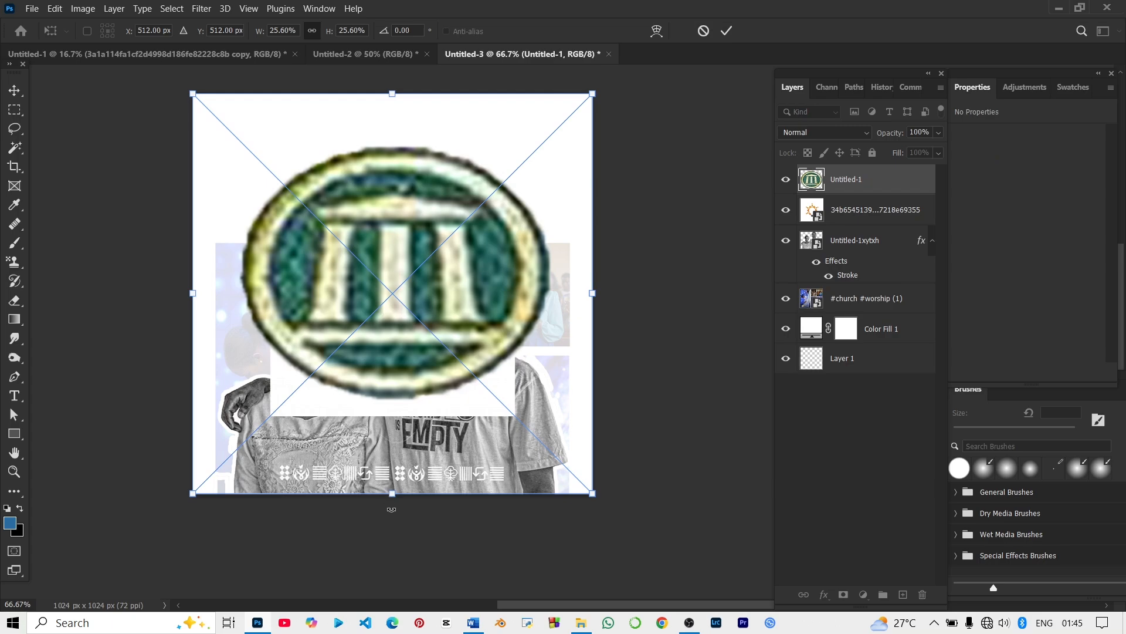
{"action": "left_click_drag", "start_coordinate": [392, 494], "coordinate": [256, 128]}
{"action": "key", "text": "Return"}
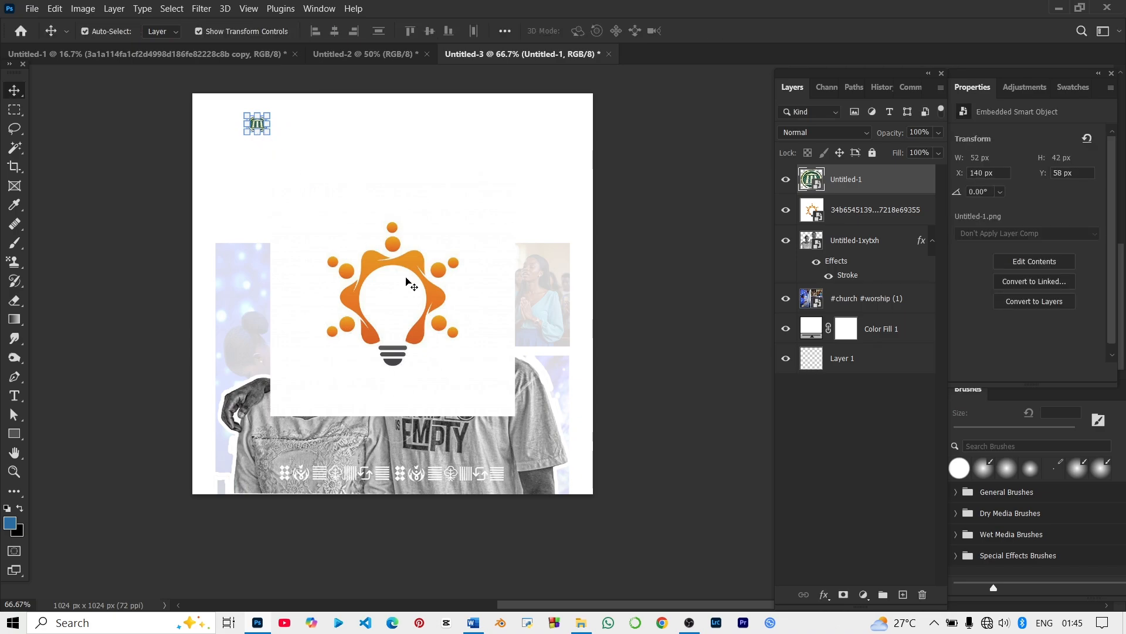
Mask out the white background of the orange bulb image with a Magic Wand selection and an inverted layer mask
{"action": "left_click", "coordinate": [407, 278]}
{"action": "left_click", "coordinate": [13, 150]}
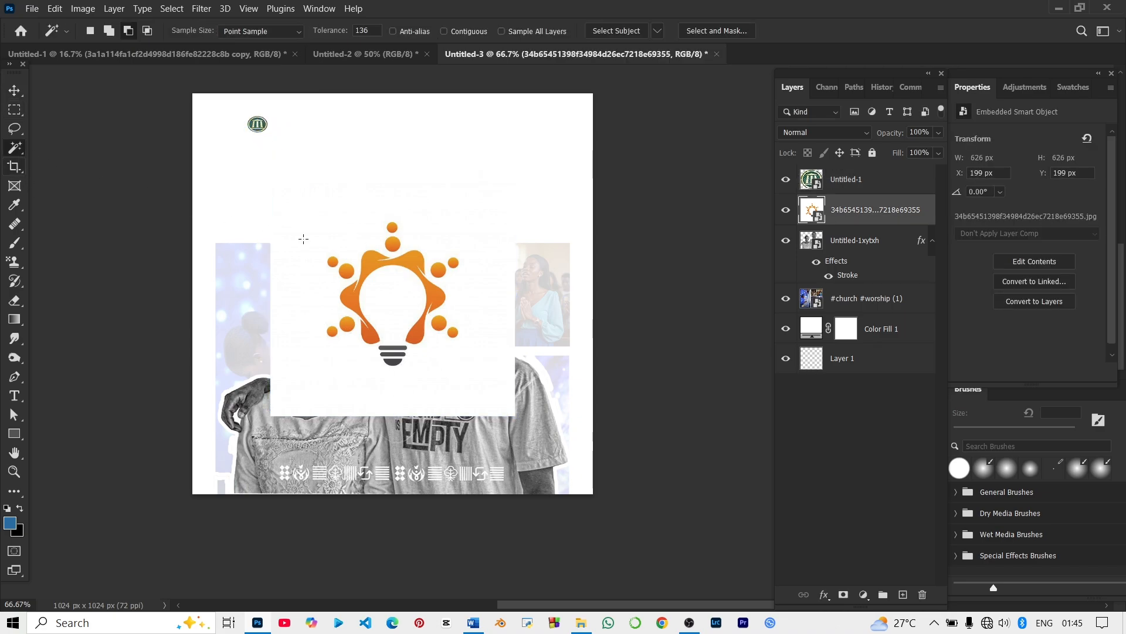
{"action": "left_click", "coordinate": [296, 327]}
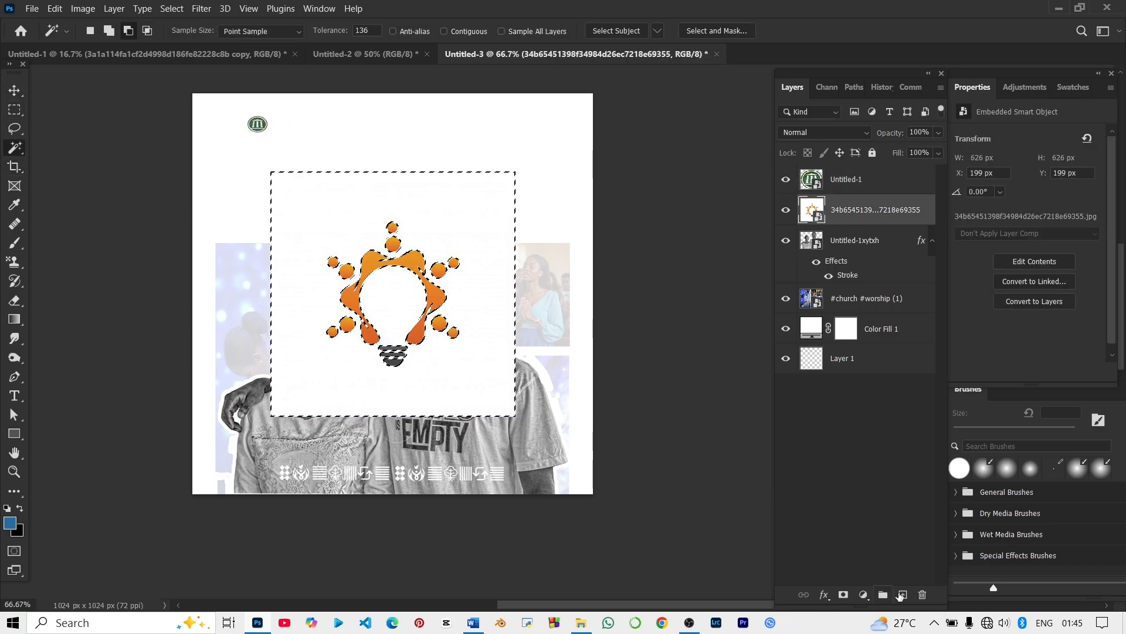
{"action": "left_click", "coordinate": [843, 595]}
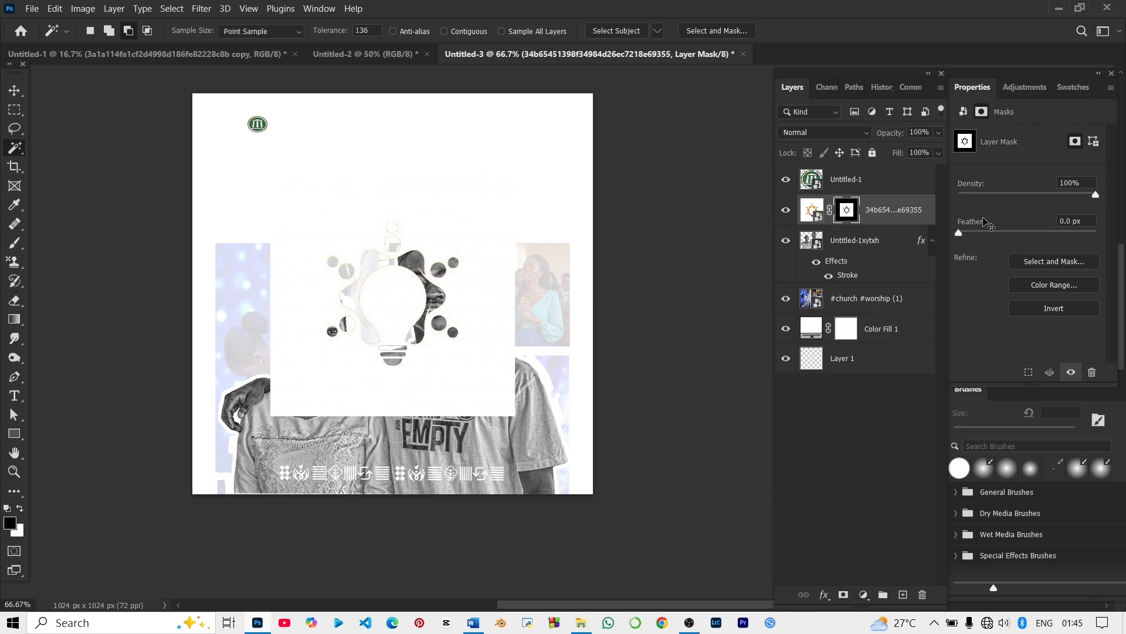
{"action": "key", "text": "i"}
{"action": "key", "text": "ctrl+k"}
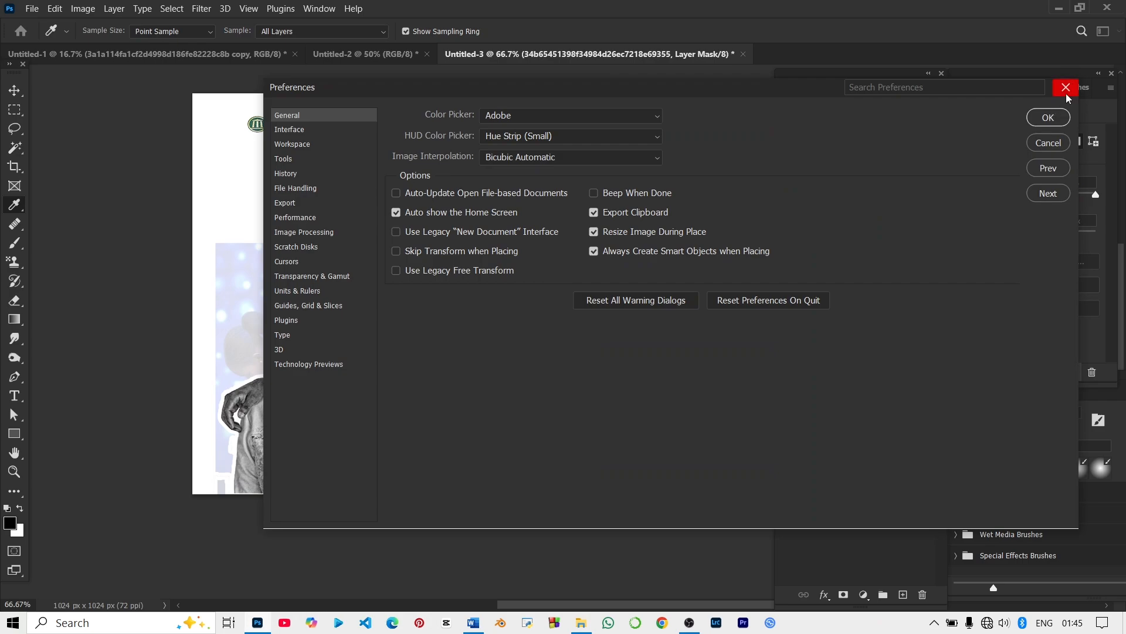
{"action": "left_click", "coordinate": [1067, 93]}
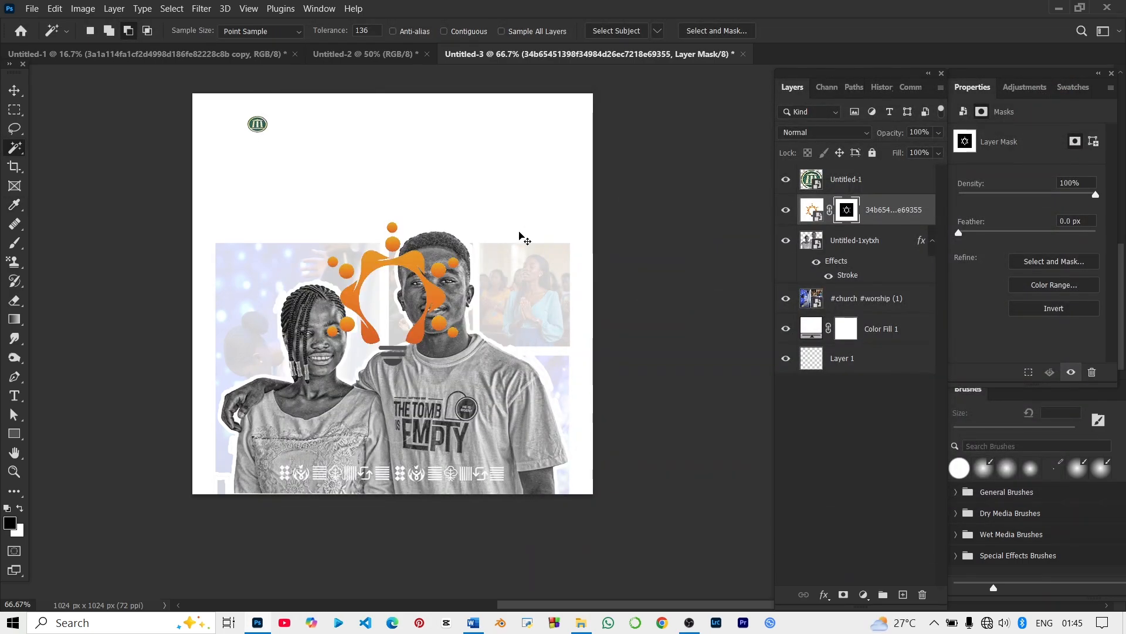
Scale the masked bulb logo to about 582 x 583 px and convert it with its mask into a smart object
{"action": "left_click", "coordinate": [16, 94]}
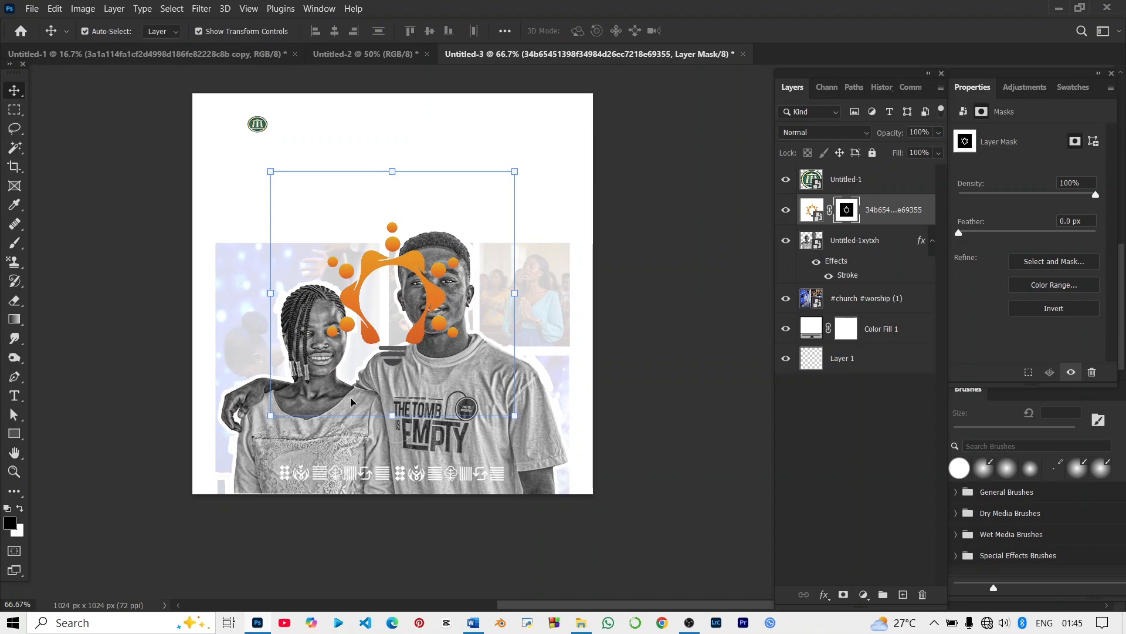
{"action": "left_click_drag", "start_coordinate": [392, 415], "coordinate": [392, 399]}
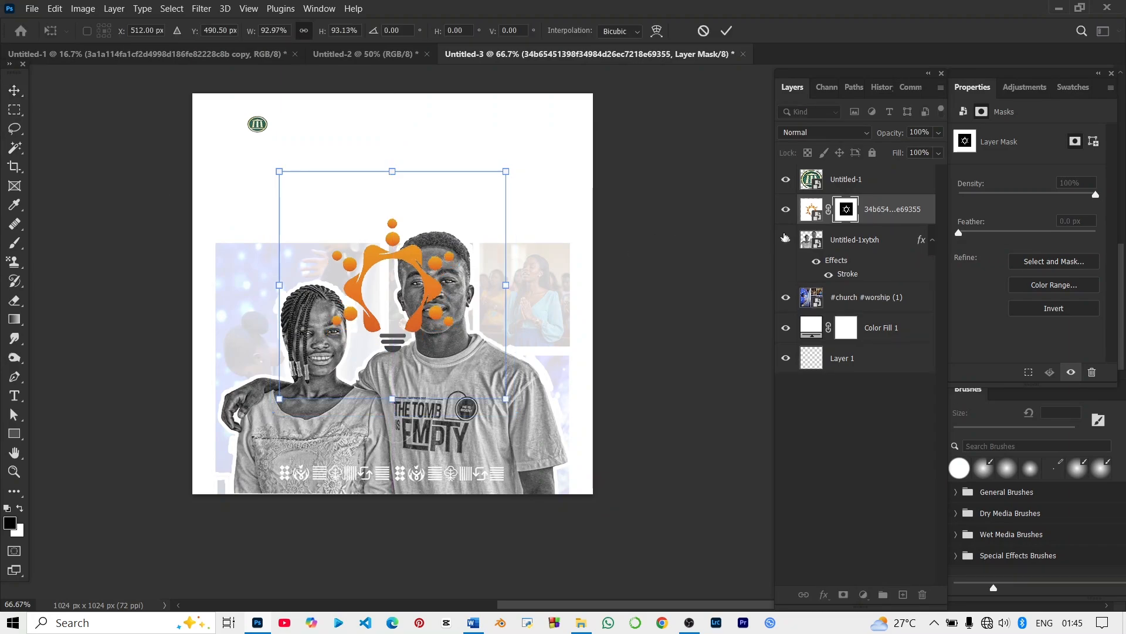
{"action": "left_click", "coordinate": [886, 209]}
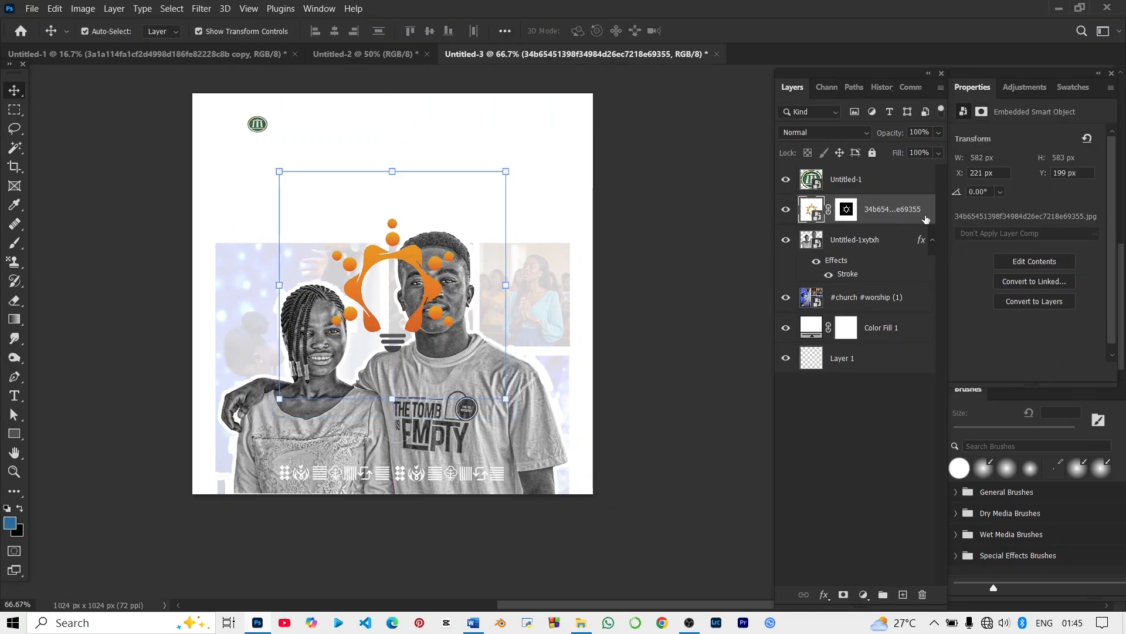
{"action": "right_click", "coordinate": [921, 217]}
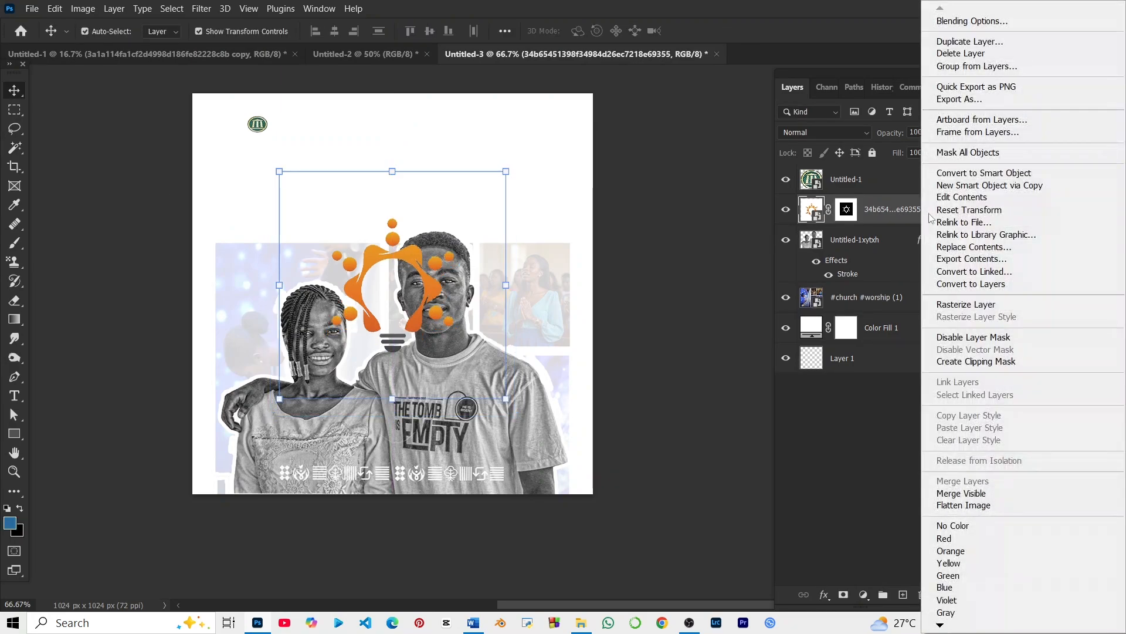
{"action": "left_click", "coordinate": [968, 171]}
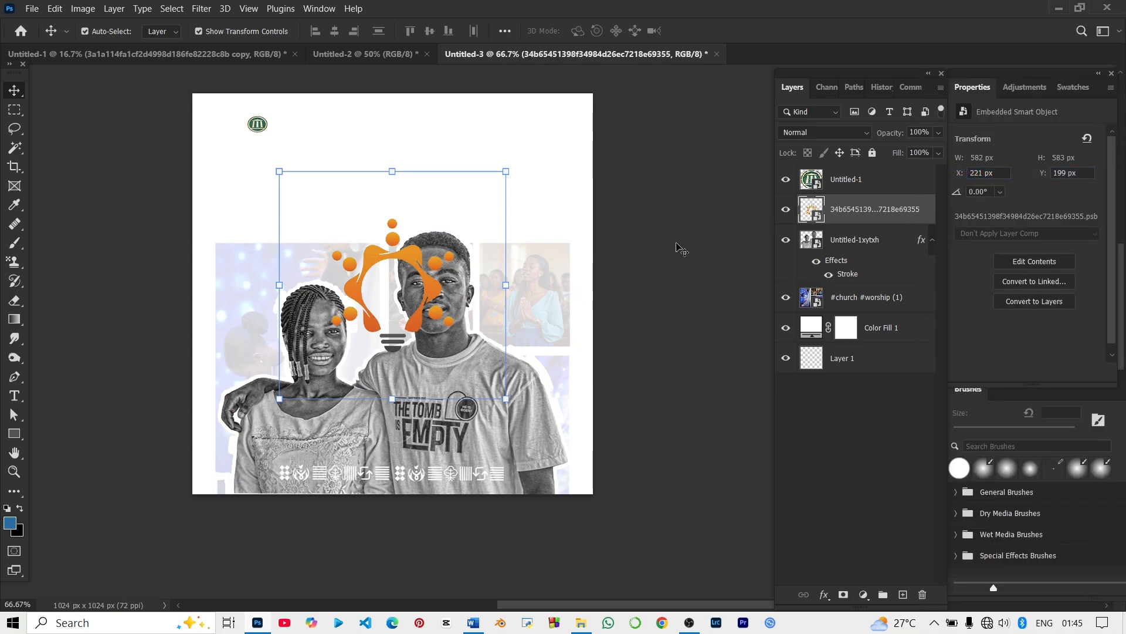
Shrink the bulb logo to about 18% and set it right beside the green emblem at about X 171, Y 27 px
{"action": "left_click_drag", "start_coordinate": [399, 398], "coordinate": [291, 129]}
{"action": "key", "text": "Left"}
{"action": "key", "text": "Left"}
{"action": "key", "text": "Left"}
{"action": "key", "text": "Left"}
{"action": "key", "text": "Left"}
{"action": "key", "text": "Left"}
{"action": "key", "text": "Left"}
{"action": "key", "text": "Left"}
{"action": "key", "text": "Left"}
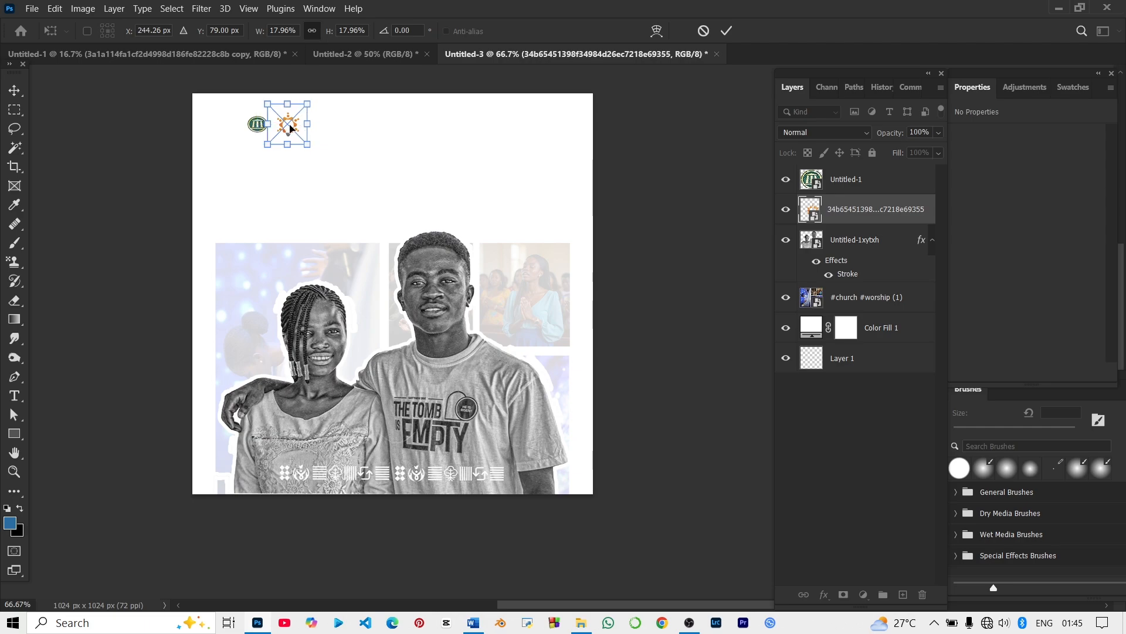
{"action": "key", "text": "Left"}
{"action": "key", "text": "Left"}
{"action": "key", "text": "Left"}
{"action": "key", "text": "Left"}
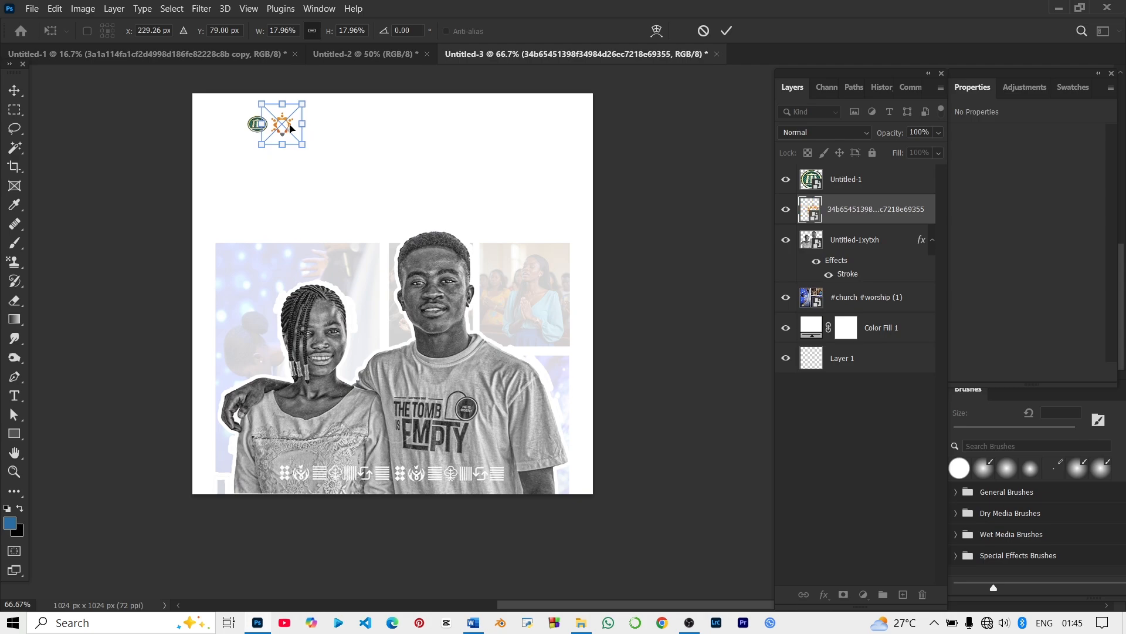
{"action": "key", "text": "Left"}
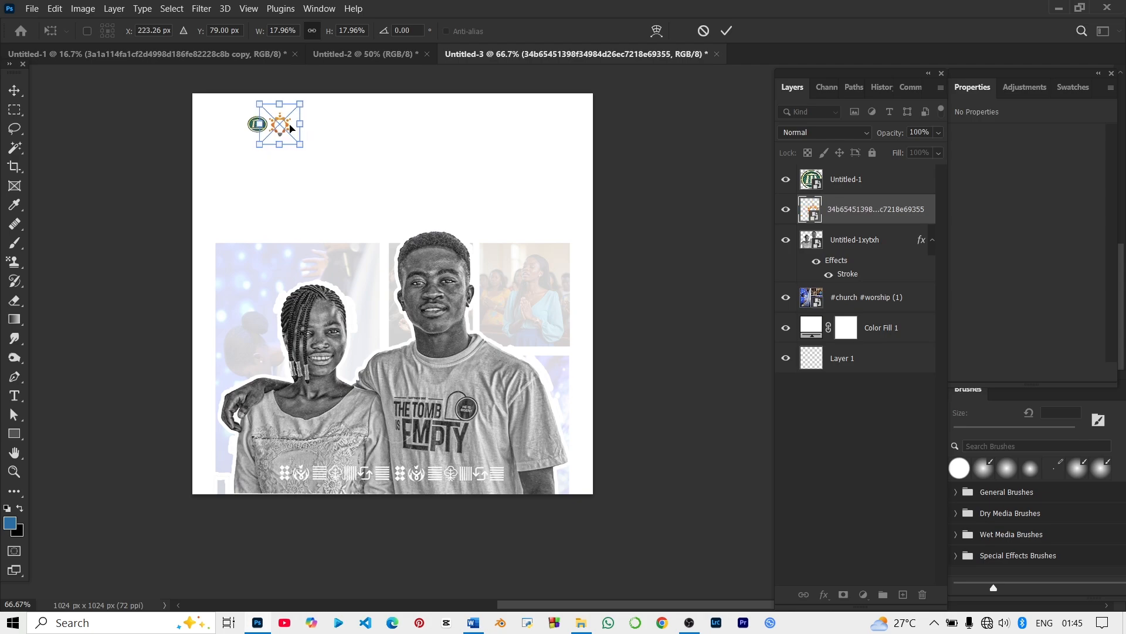
{"action": "key", "text": "Return"}
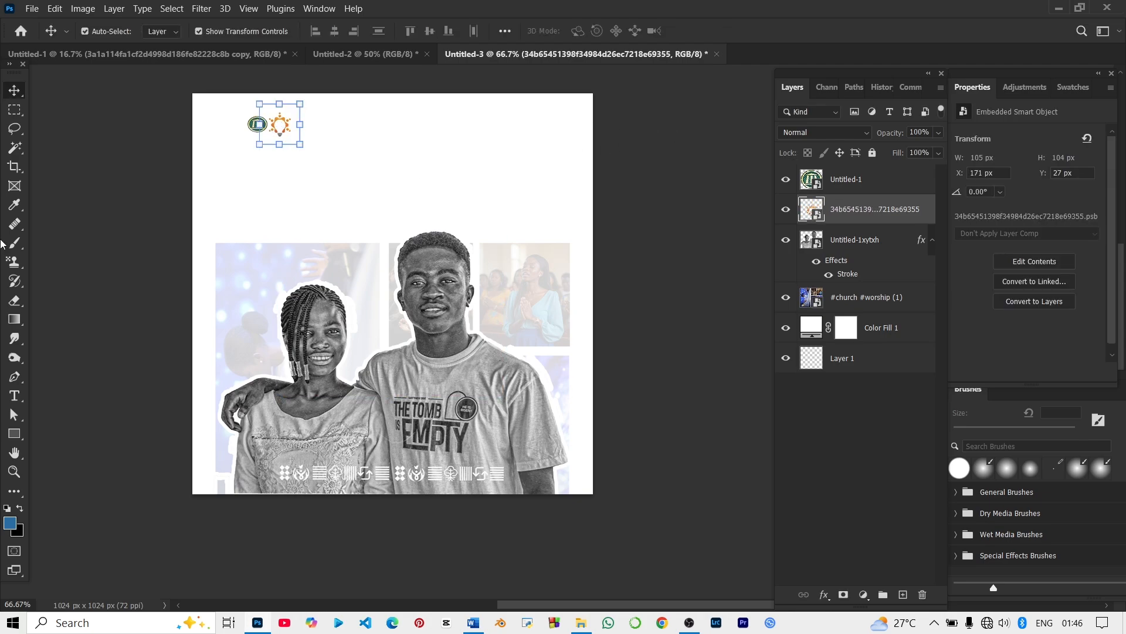
{"action": "left_click", "coordinate": [73, 250]}
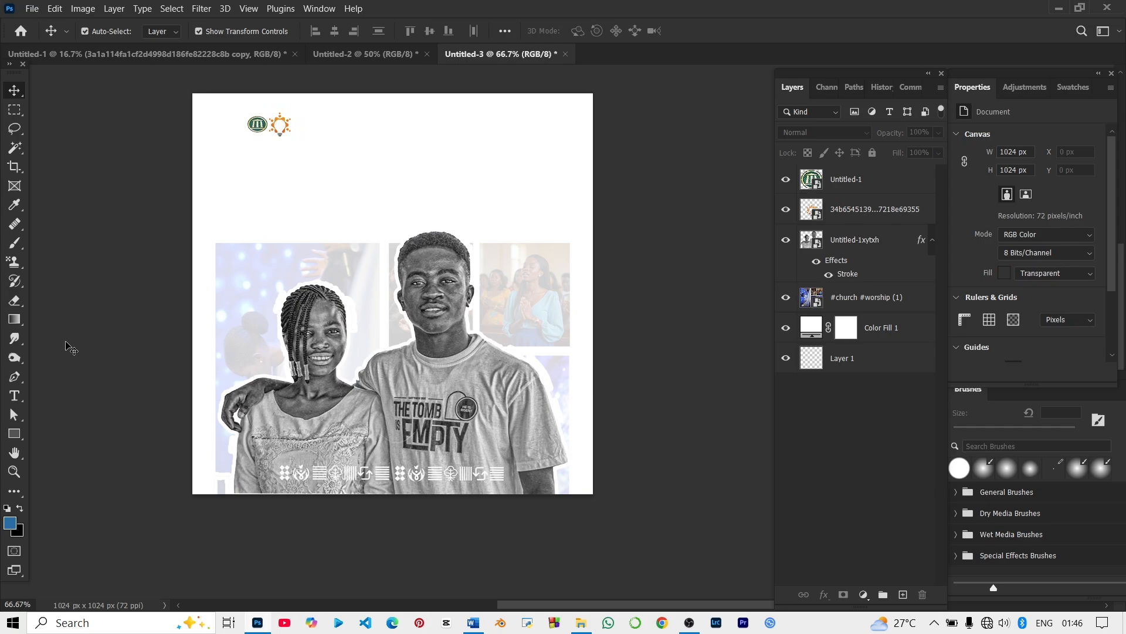
Draw a thin black vertical divider of about 2 x 54 px just right of the bulb logo
{"action": "left_click", "coordinate": [15, 433]}
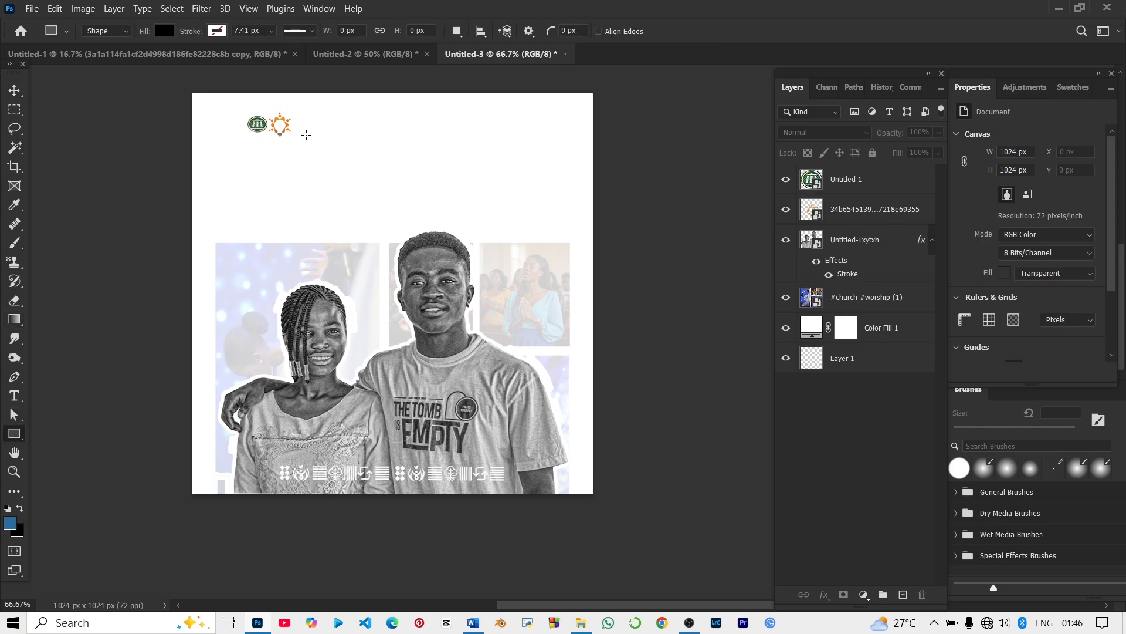
{"action": "left_click_drag", "start_coordinate": [298, 116], "coordinate": [297, 138]}
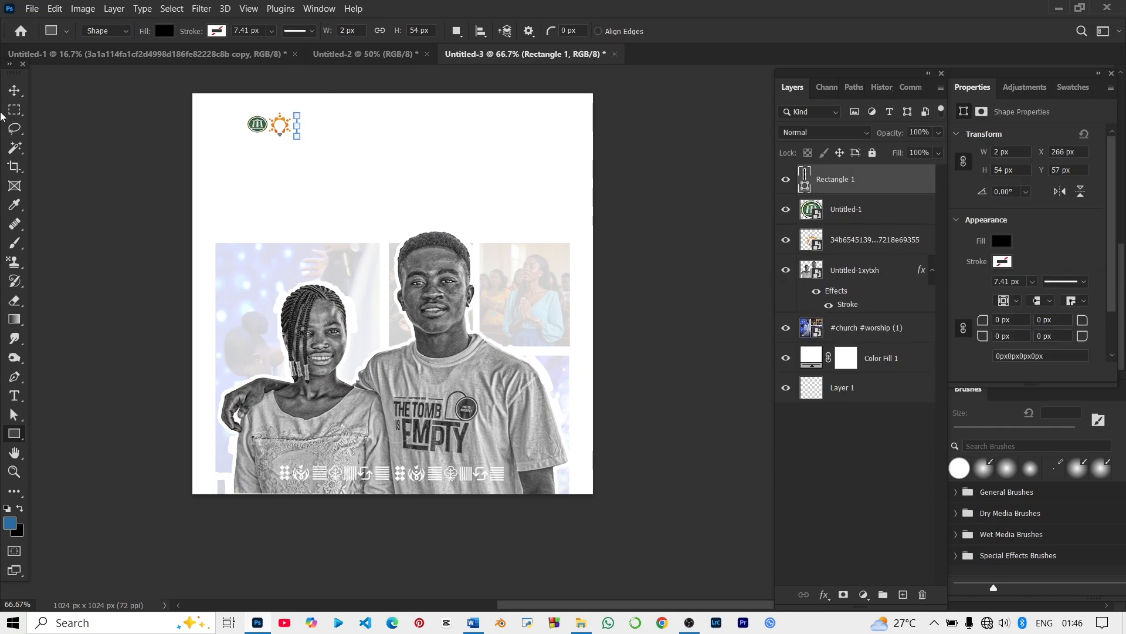
{"action": "left_click", "coordinate": [14, 91]}
{"action": "left_click", "coordinate": [76, 177]}
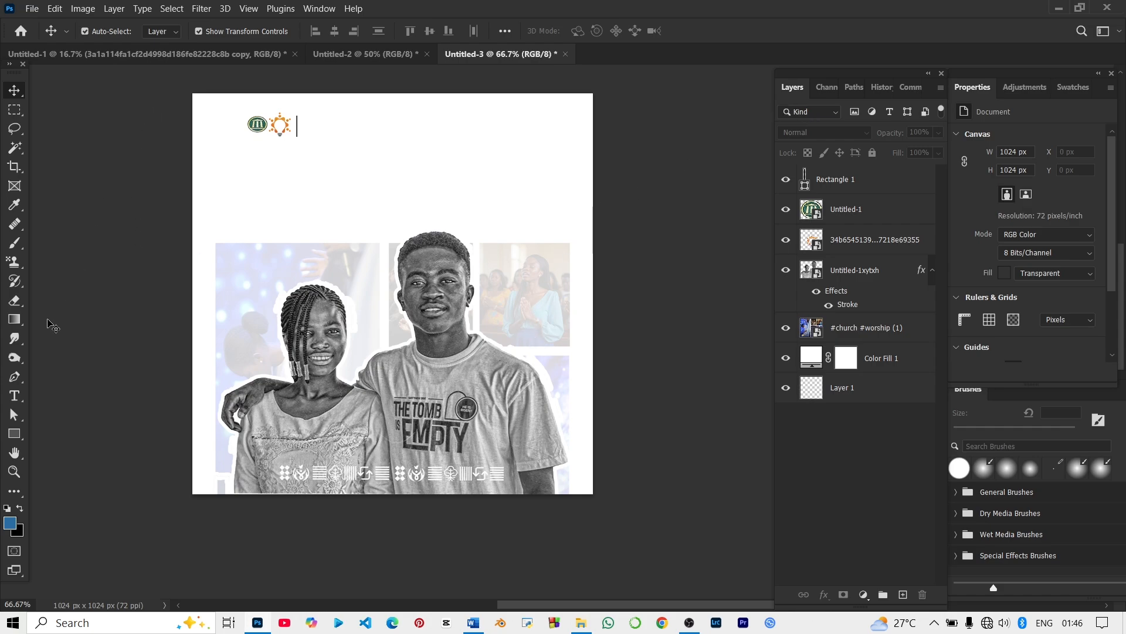
Add the text "THE CHAPEL OF GRACE INTERNATIONAL." in black 33 pt Bebas to the right of the divider
{"action": "left_click", "coordinate": [15, 399]}
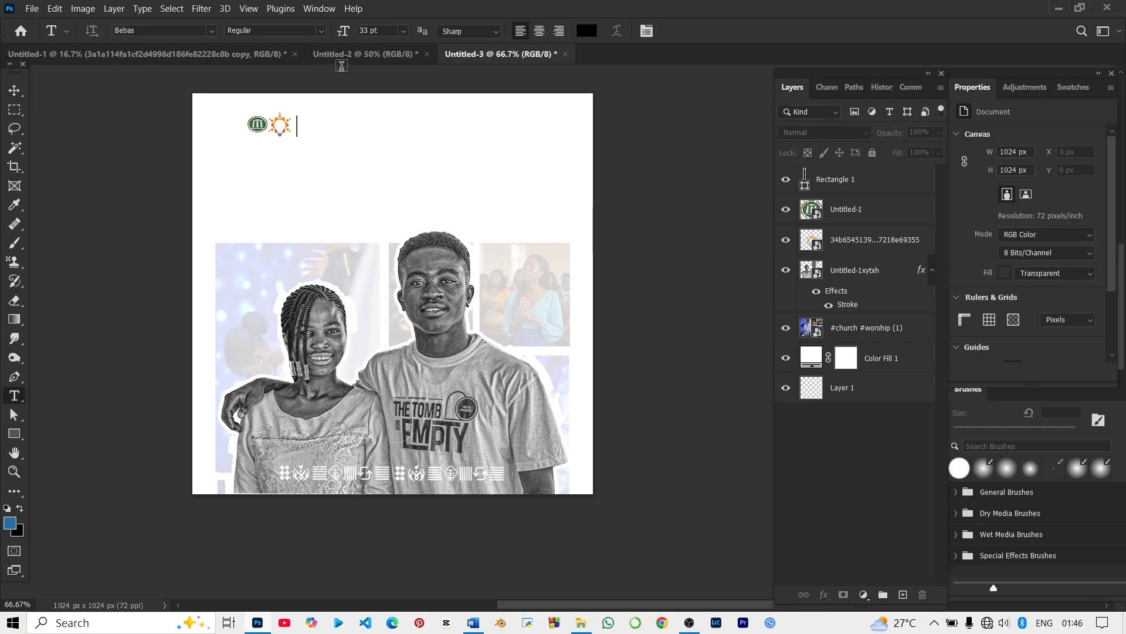
{"action": "left_click", "coordinate": [304, 119]}
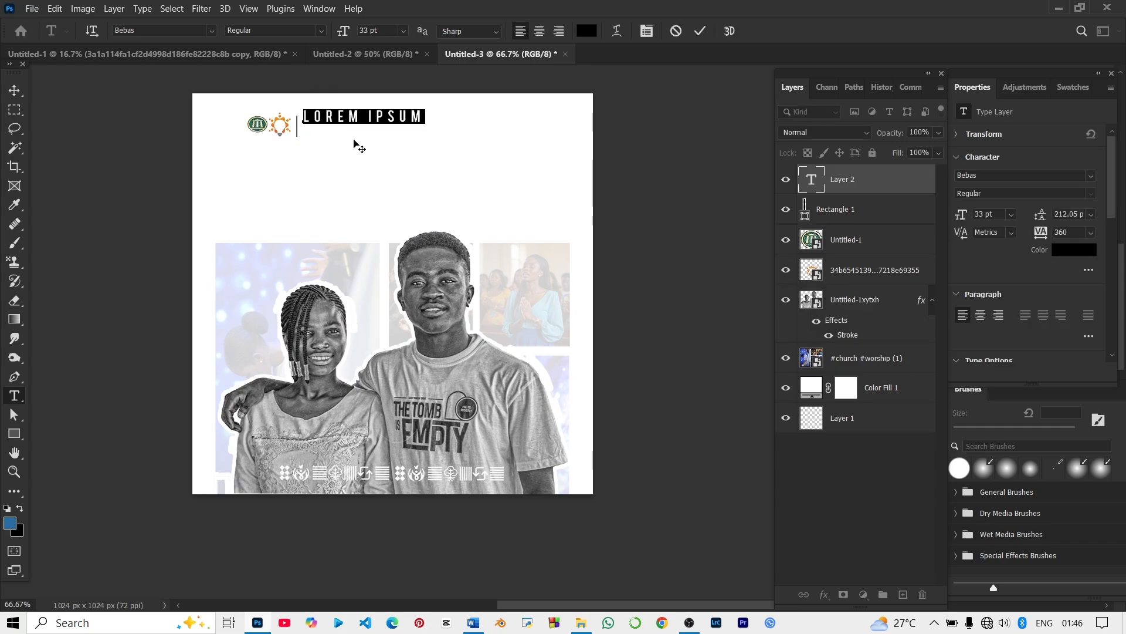
{"action": "type", "text": "THE C"}
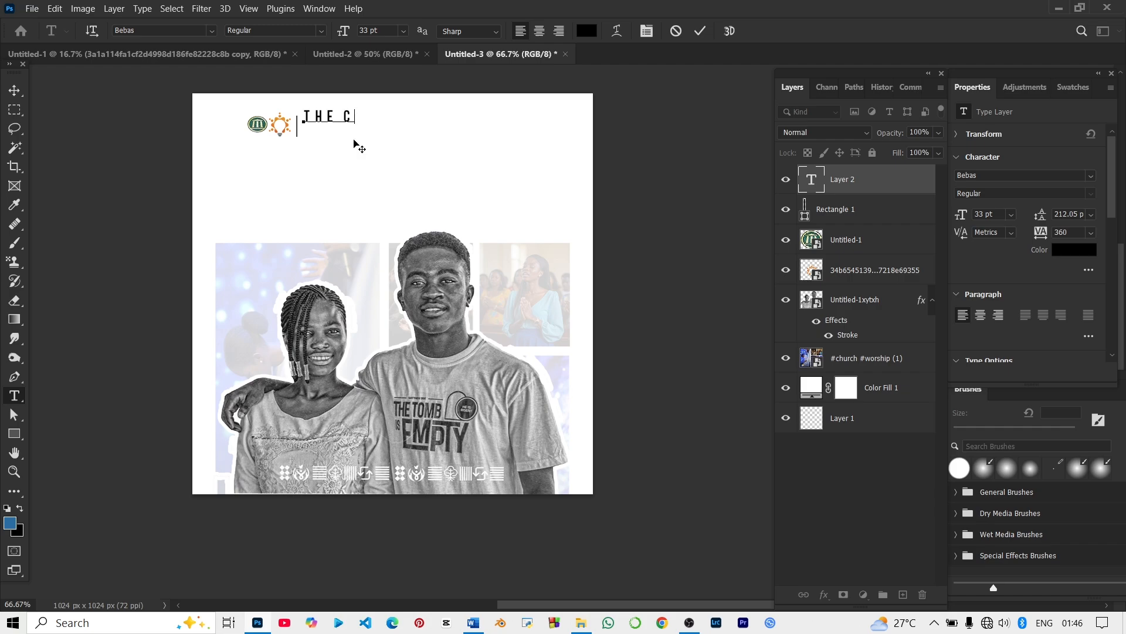
{"action": "type", "text": "HAPEL O"}
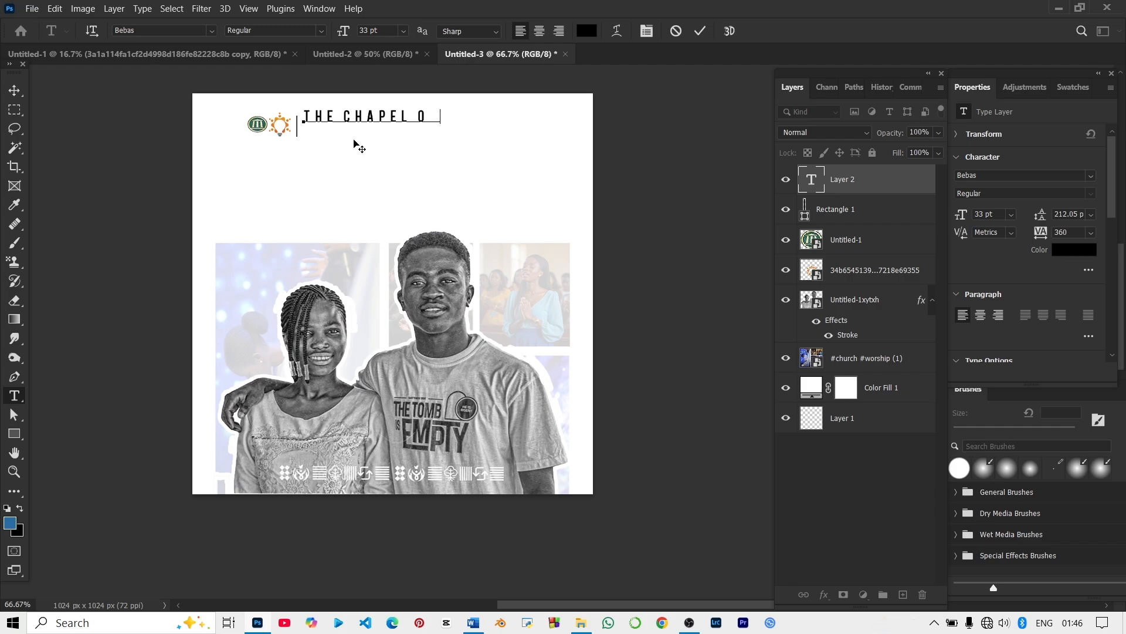
{"action": "type", "text": "F GRACE"}
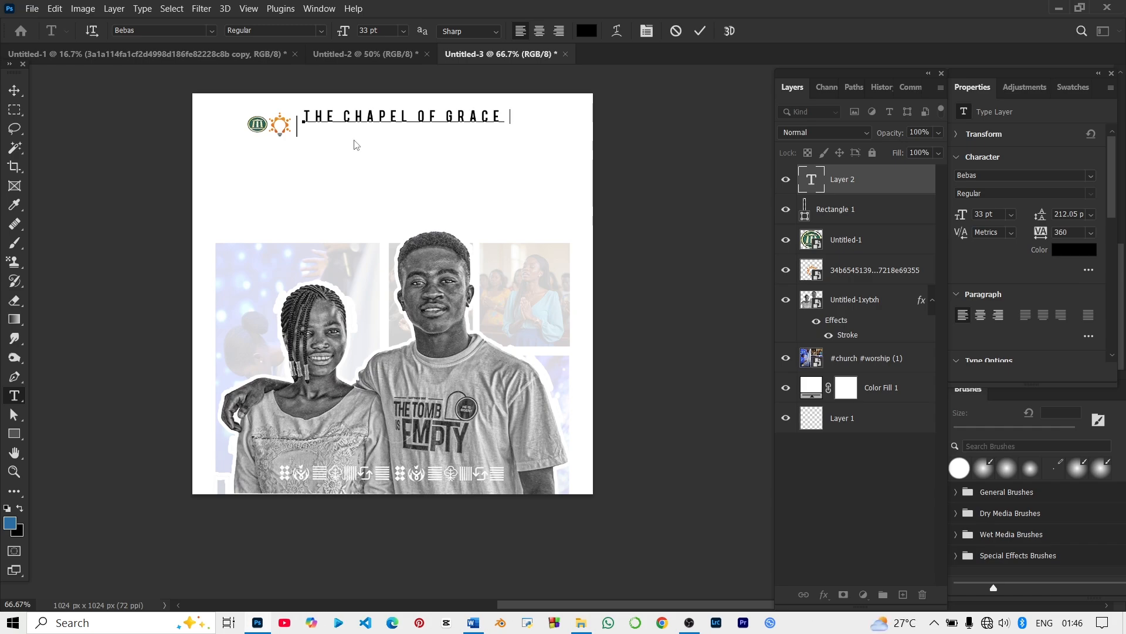
{"action": "type", "text": " INTERNAT"}
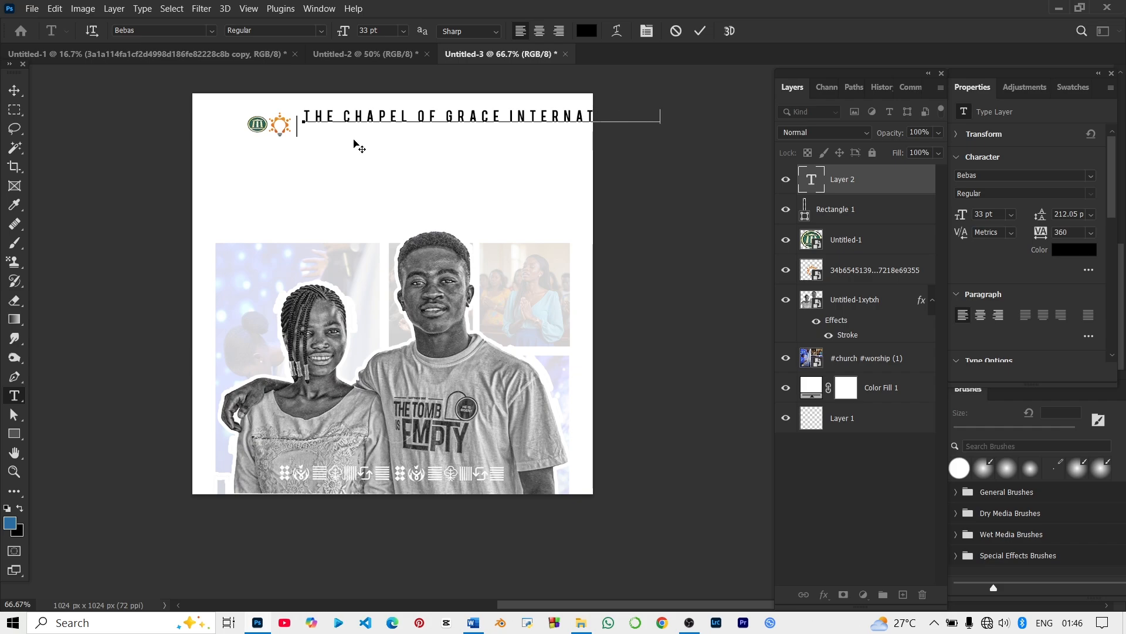
Set the church name's tracking to 0 and shift the text slightly down and right so it lines up with the divider and logos
{"action": "key", "text": "ctrl+a"}
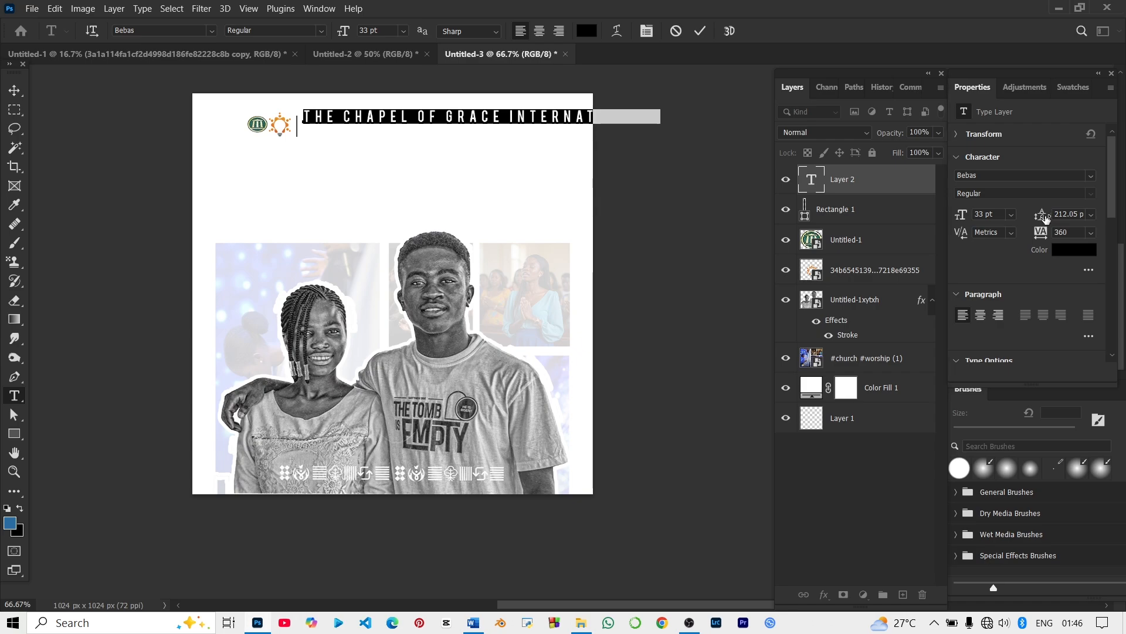
{"action": "left_click", "coordinate": [1091, 232]}
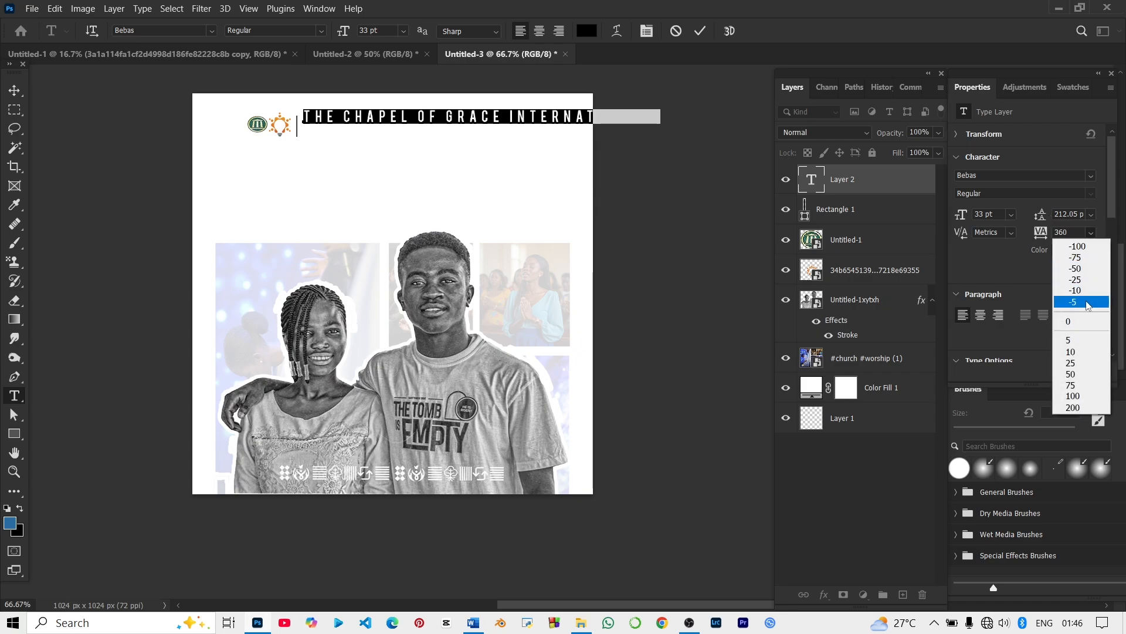
{"action": "left_click", "coordinate": [1085, 325]}
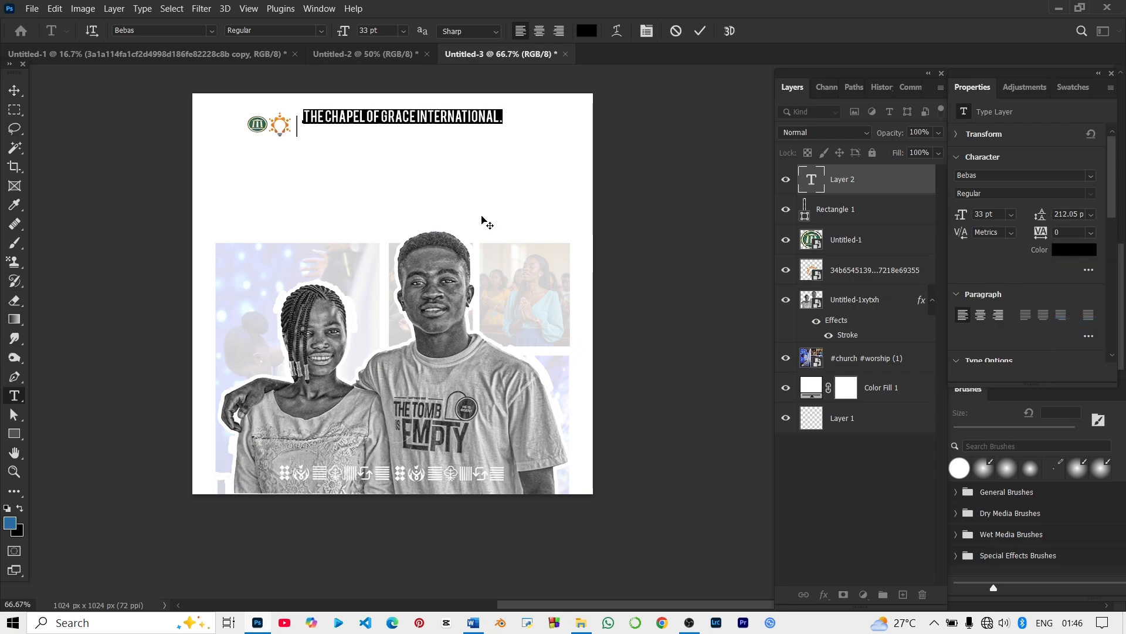
{"action": "left_click_drag", "start_coordinate": [481, 216], "coordinate": [485, 224]}
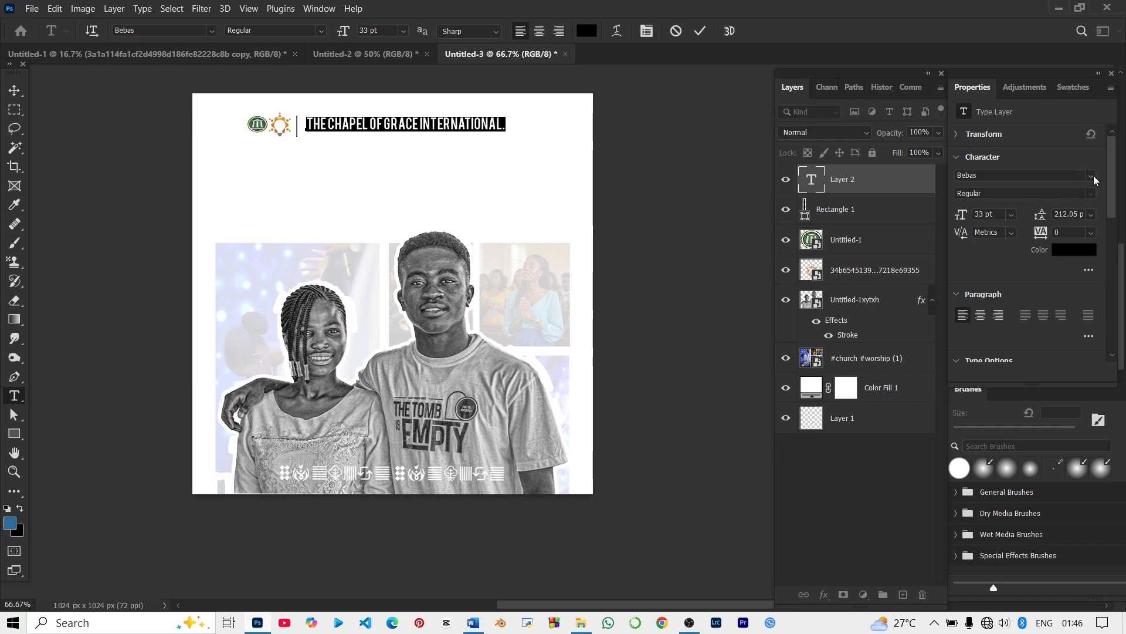
Change the church name's font to Termina Test Demi at 20 pt and shift the text slightly up
{"action": "left_click", "coordinate": [1022, 176]}
{"action": "type", "text": "termina"}
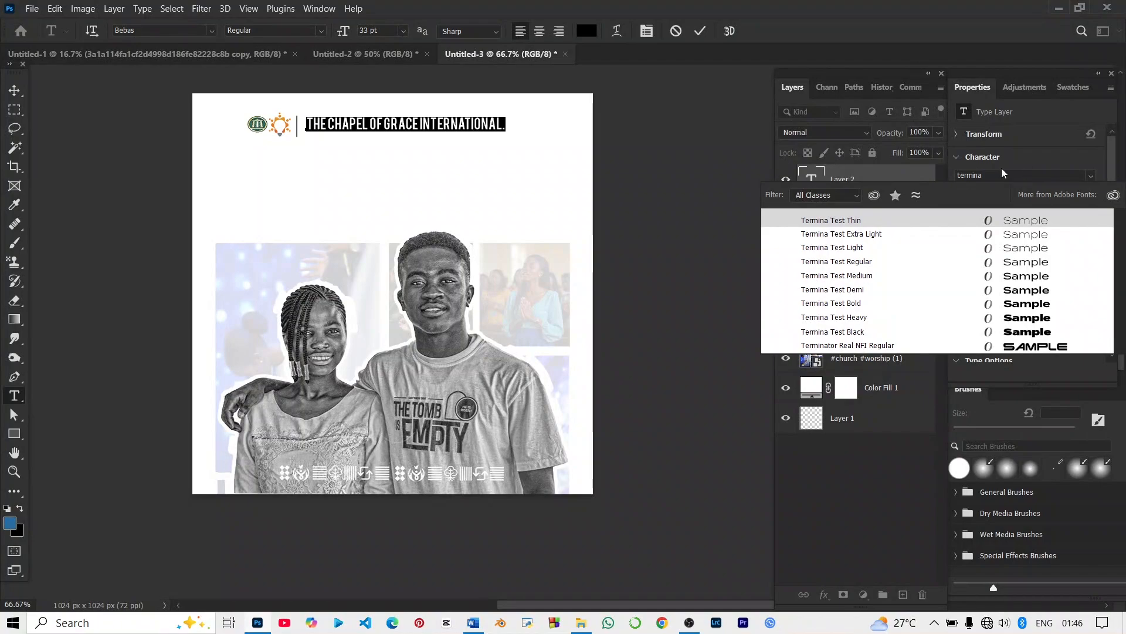
{"action": "left_click", "coordinate": [1035, 295]}
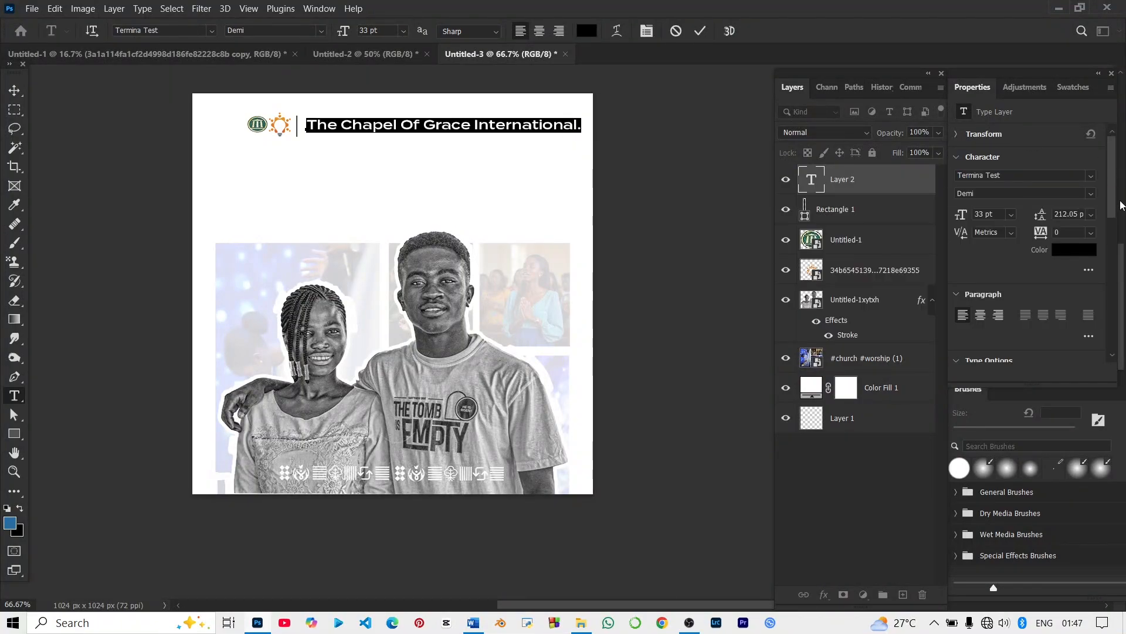
{"action": "left_click_drag", "start_coordinate": [963, 209], "coordinate": [955, 219]}
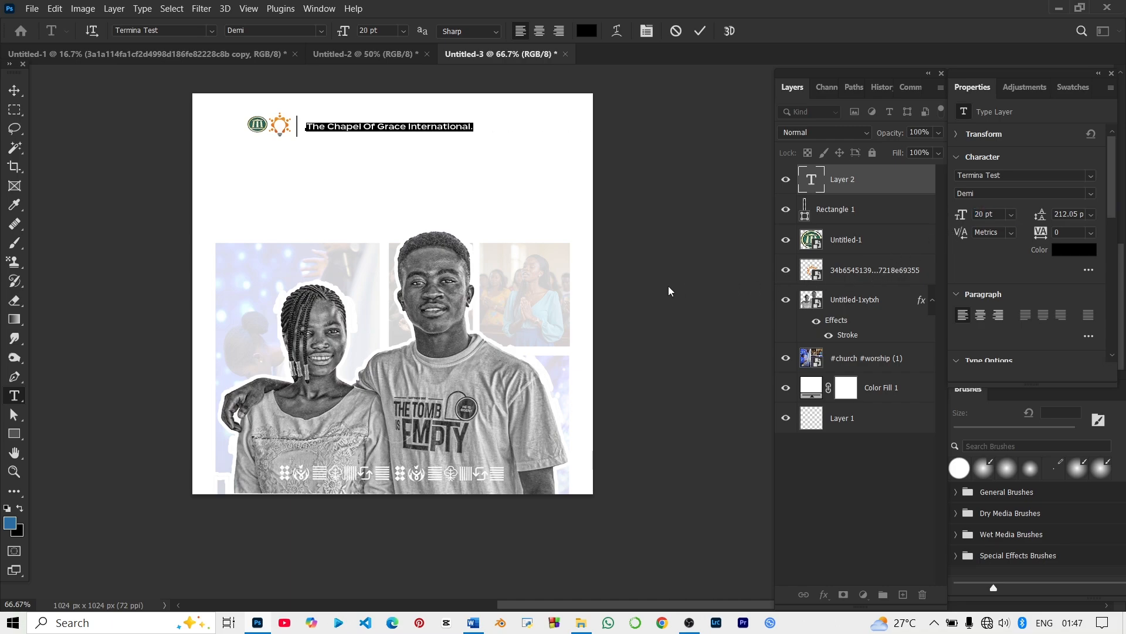
{"action": "left_click_drag", "start_coordinate": [587, 251], "coordinate": [589, 252]}
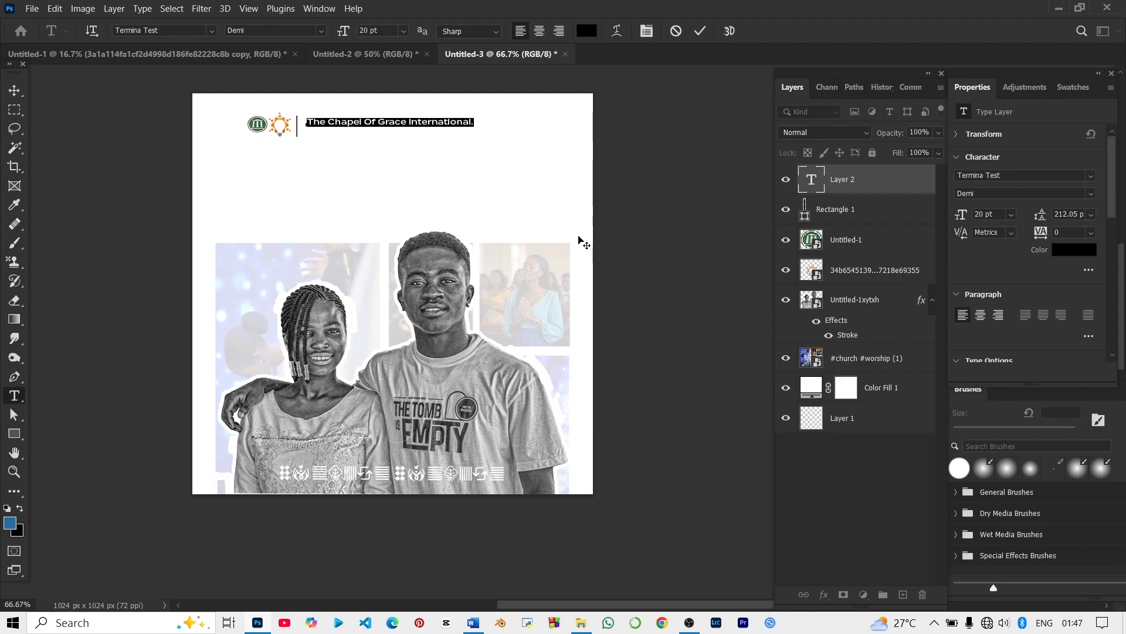
{"action": "left_click", "coordinate": [20, 90]}
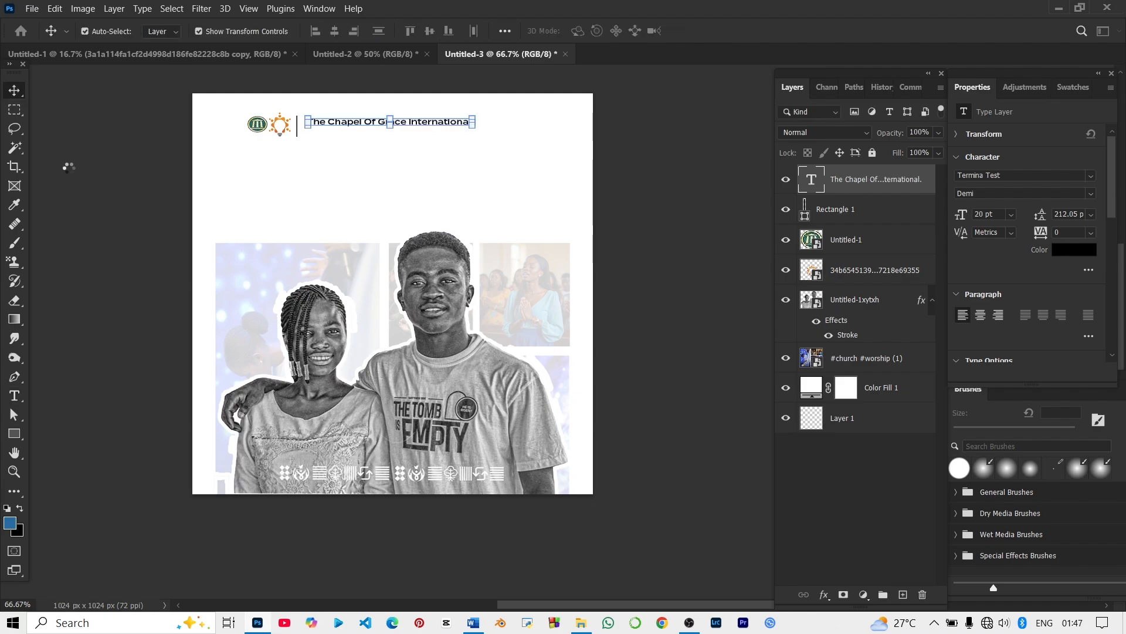
{"action": "left_click", "coordinate": [189, 189]}
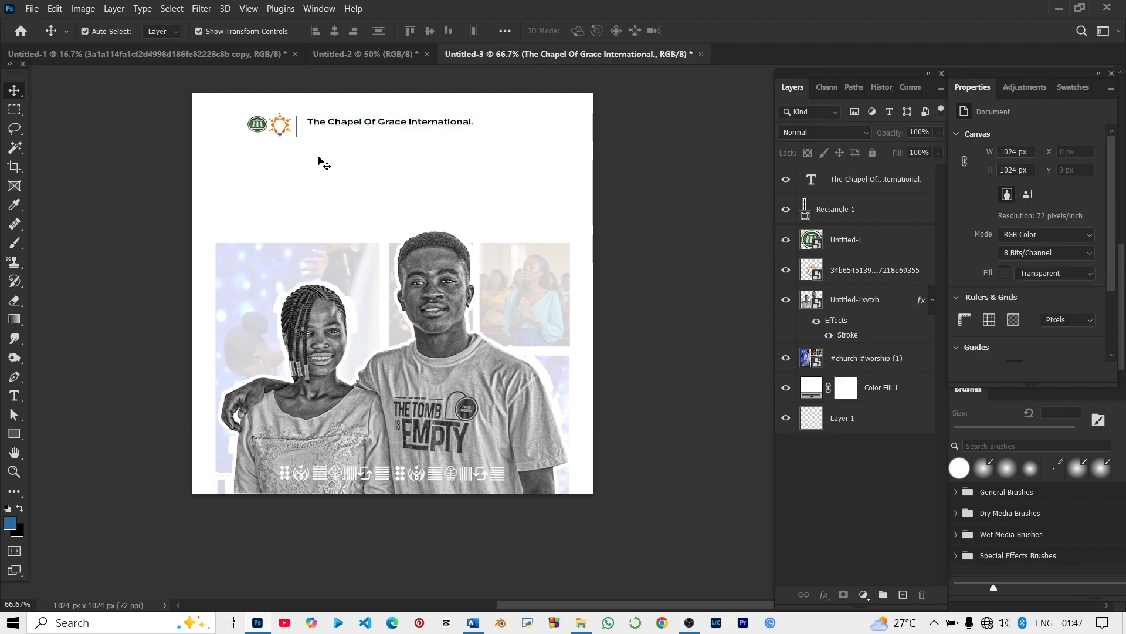
Scale the church name up to about 117%, bringing it to 23.34 pt
{"action": "left_click", "coordinate": [422, 124]}
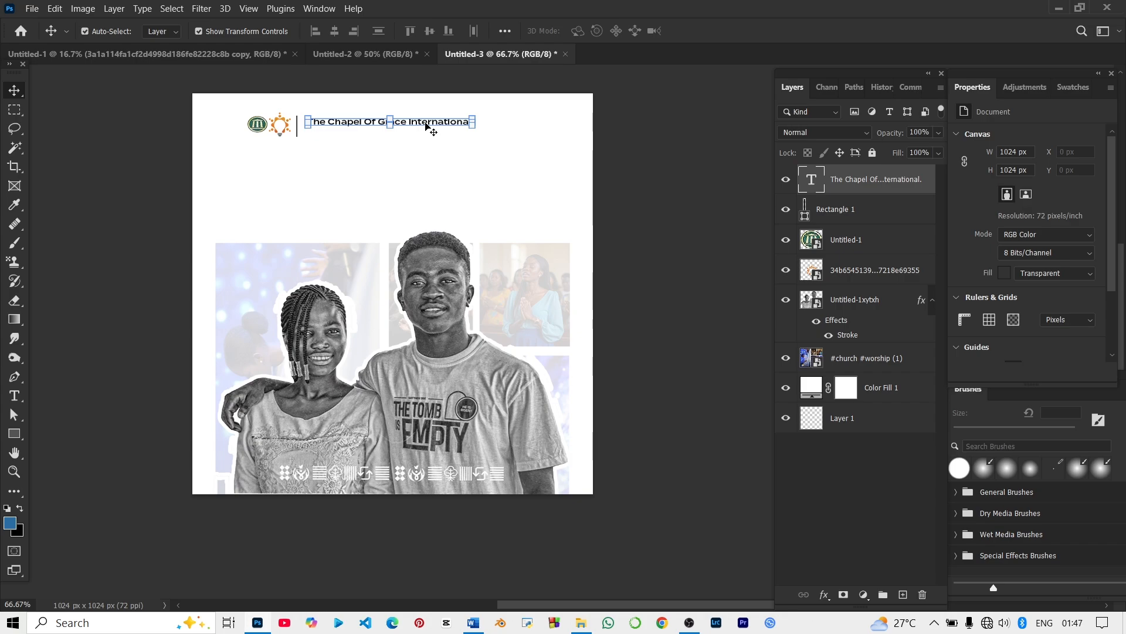
{"action": "left_click_drag", "start_coordinate": [477, 132], "coordinate": [496, 143]}
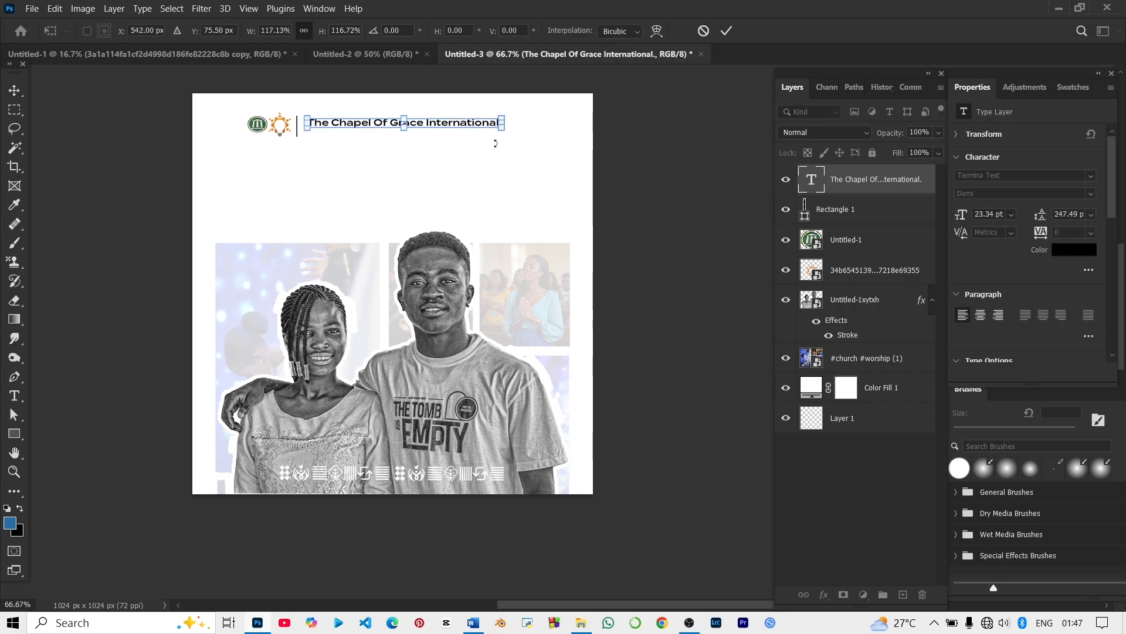
{"action": "key", "text": "Return"}
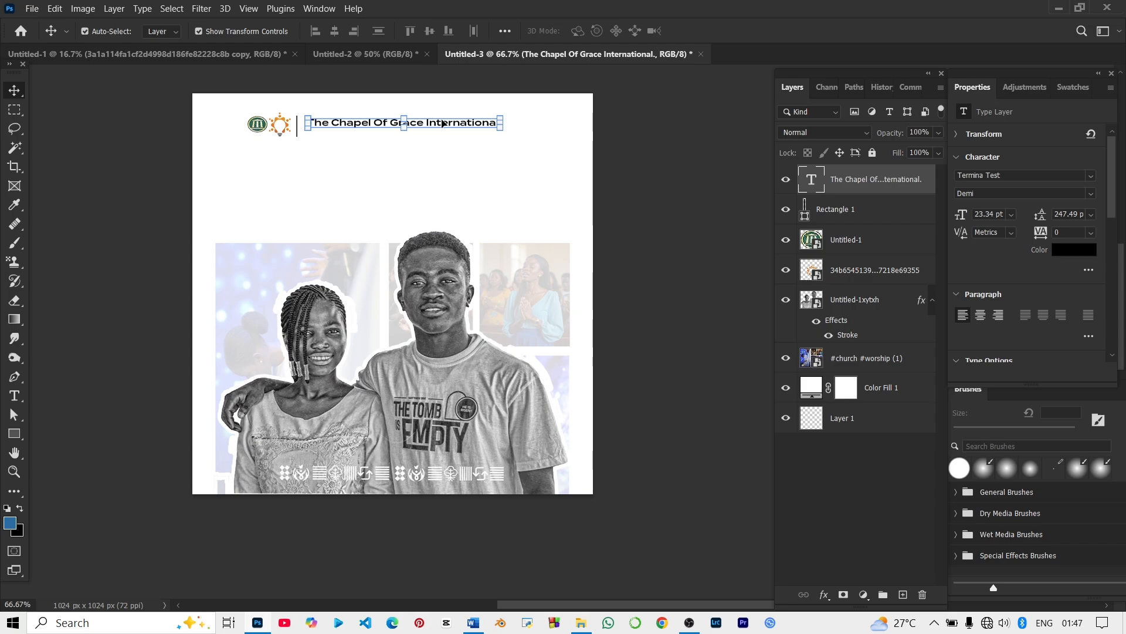
Duplicate the church name directly below itself and replace the copy's text with "Dominion District"
{"action": "left_click_drag", "start_coordinate": [444, 125], "coordinate": [444, 140]}
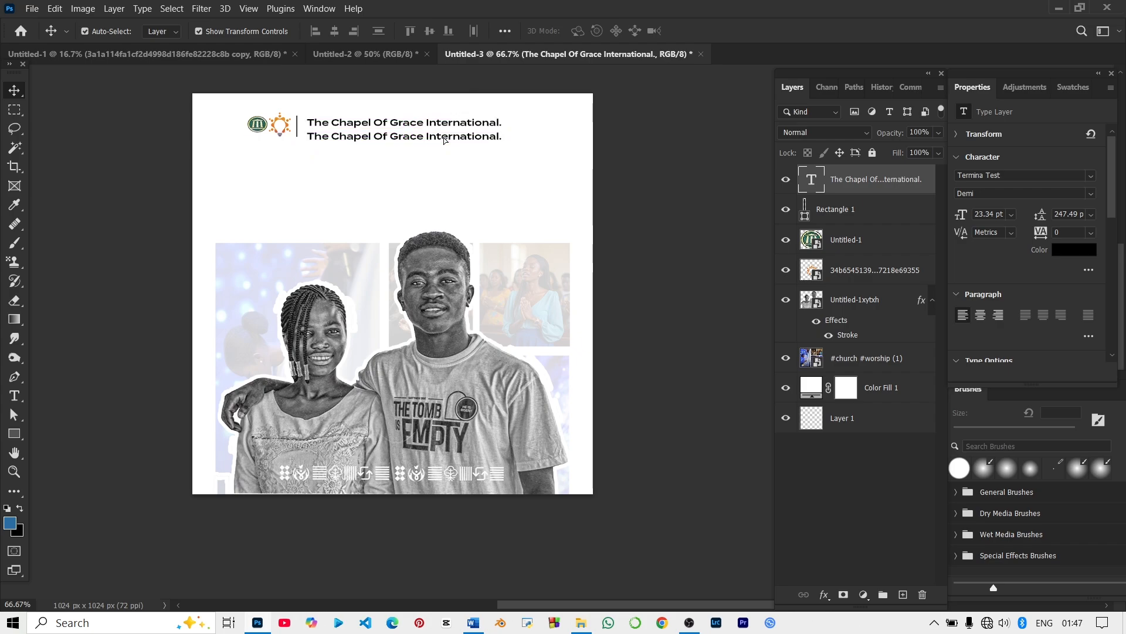
{"action": "double_click", "coordinate": [444, 139]}
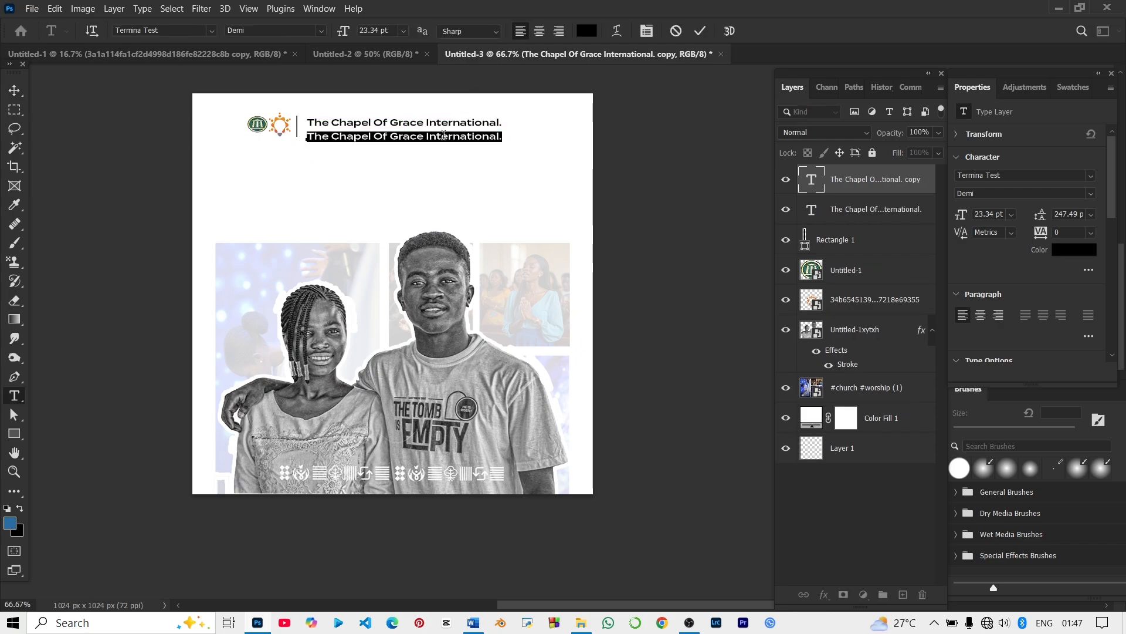
{"action": "type", "text": "Dominion "}
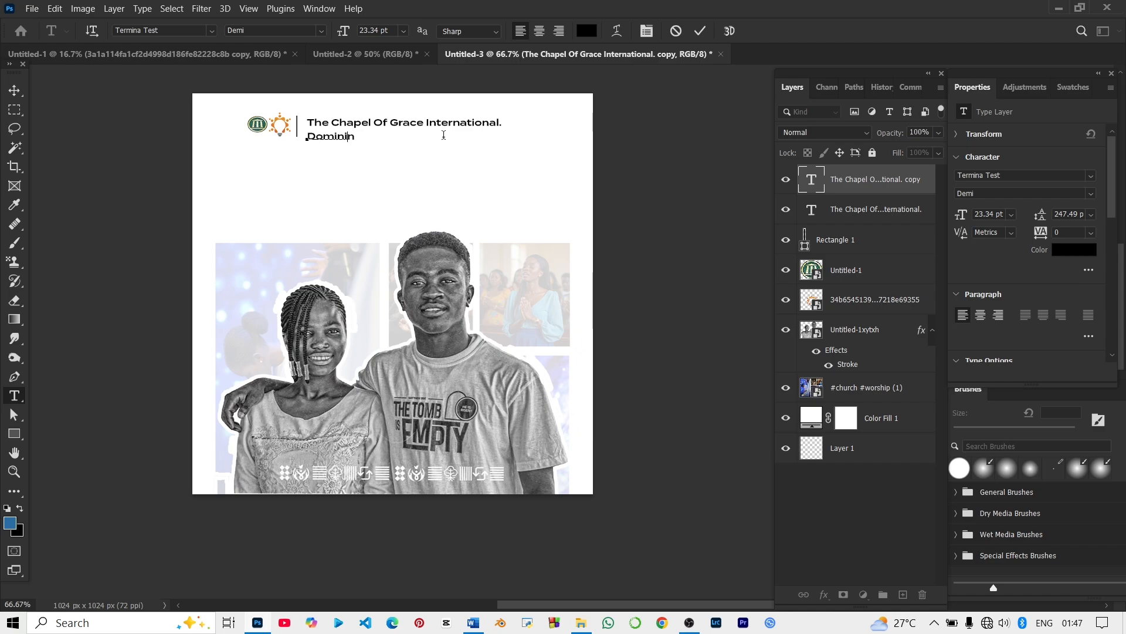
{"action": "type", "text": "District"}
{"action": "key", "text": "ctrl+Return"}
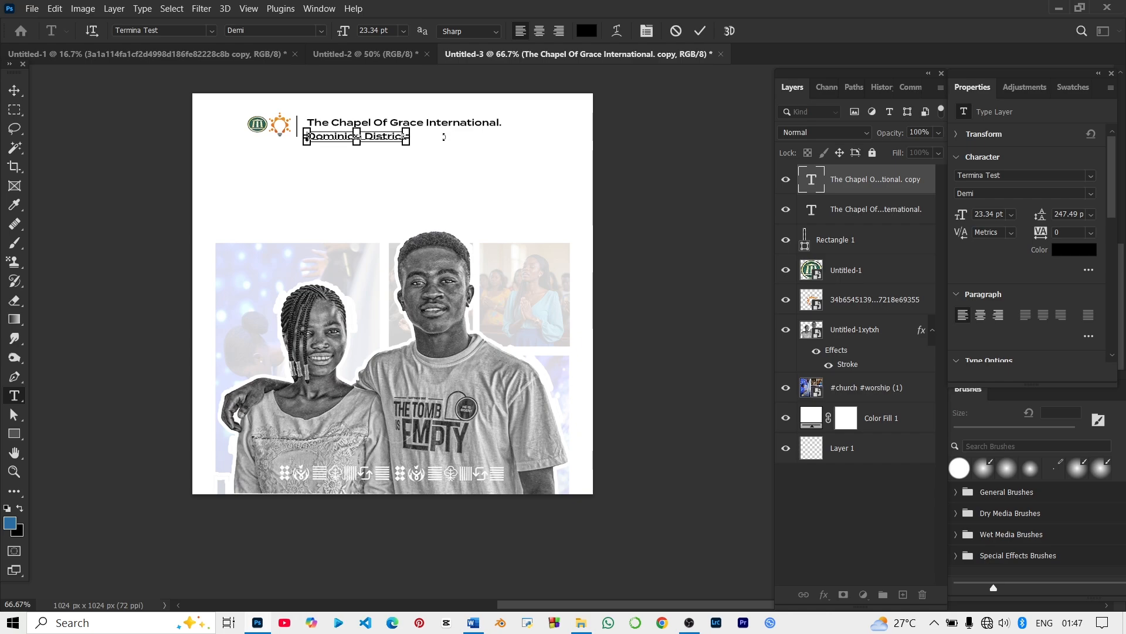
Set the "Dominion District" line's font style to Regular
{"action": "key", "text": "ctrl+a"}
{"action": "left_click", "coordinate": [1071, 249]}
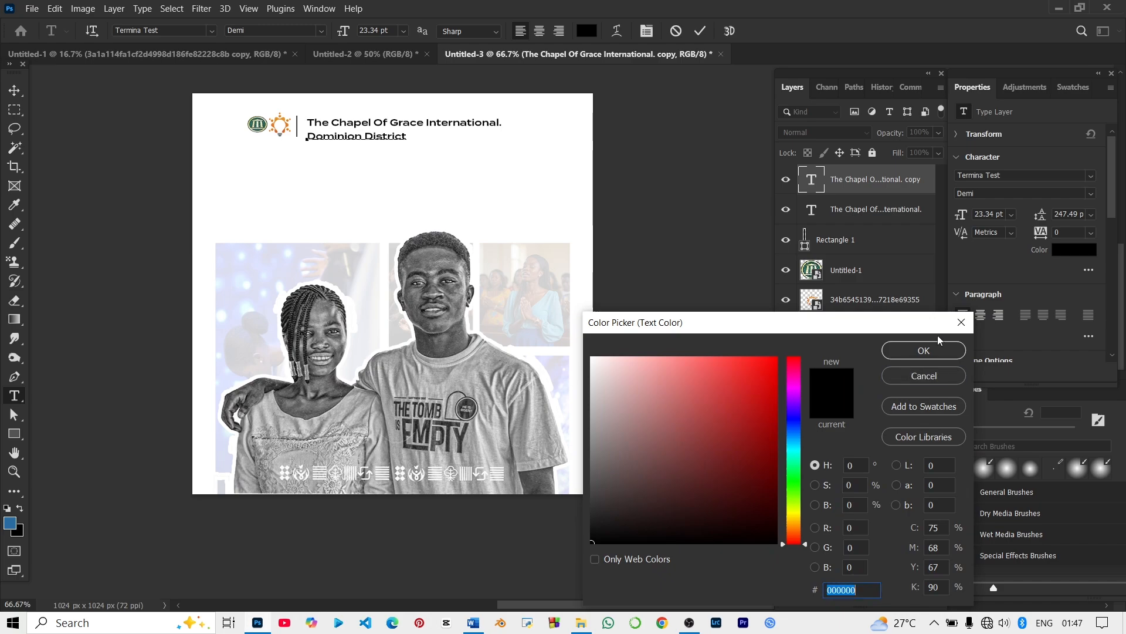
{"action": "left_click", "coordinate": [939, 347]}
{"action": "left_click", "coordinate": [1088, 195]}
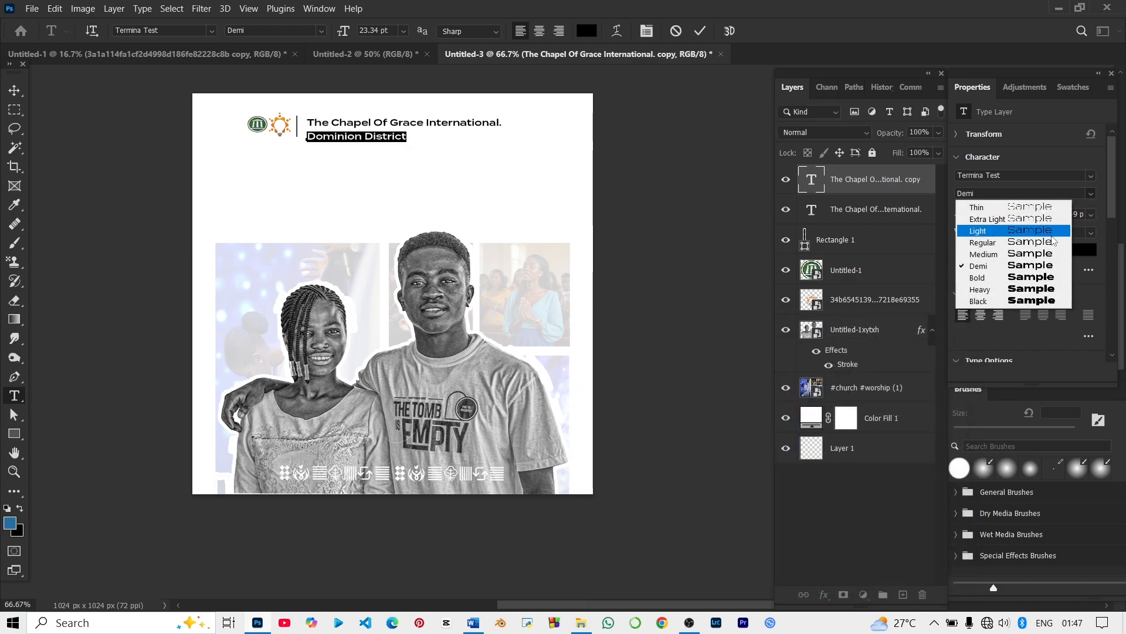
{"action": "left_click", "coordinate": [1053, 242]}
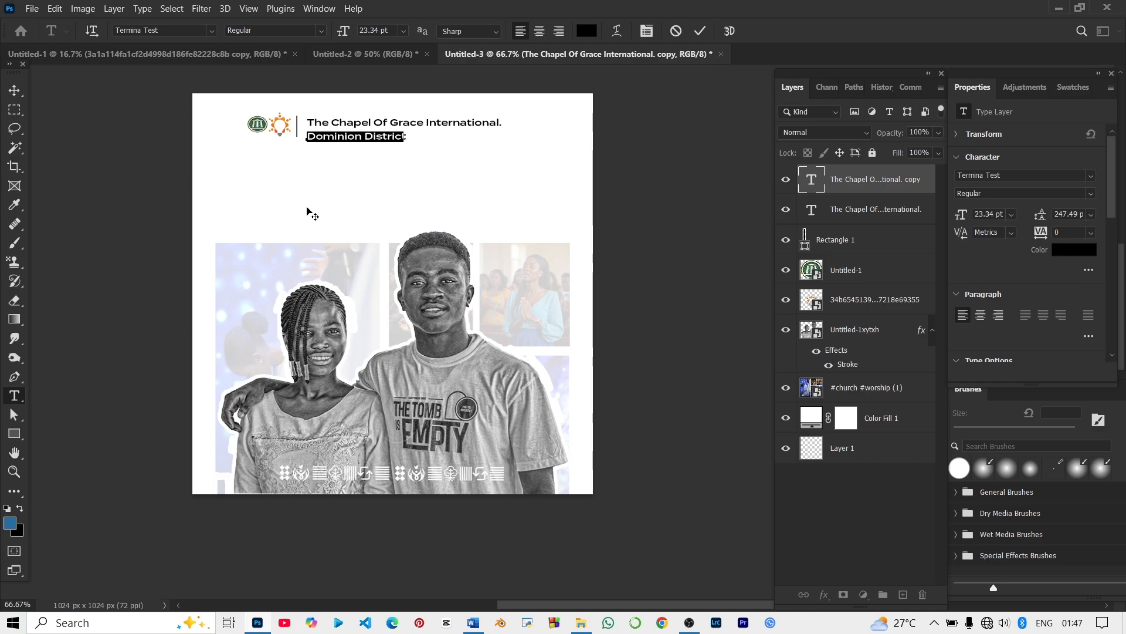
Center "Dominion District" beneath the church name and shrink it to about 76%, at 17.76 pt
{"action": "left_click_drag", "start_coordinate": [307, 211], "coordinate": [364, 195]}
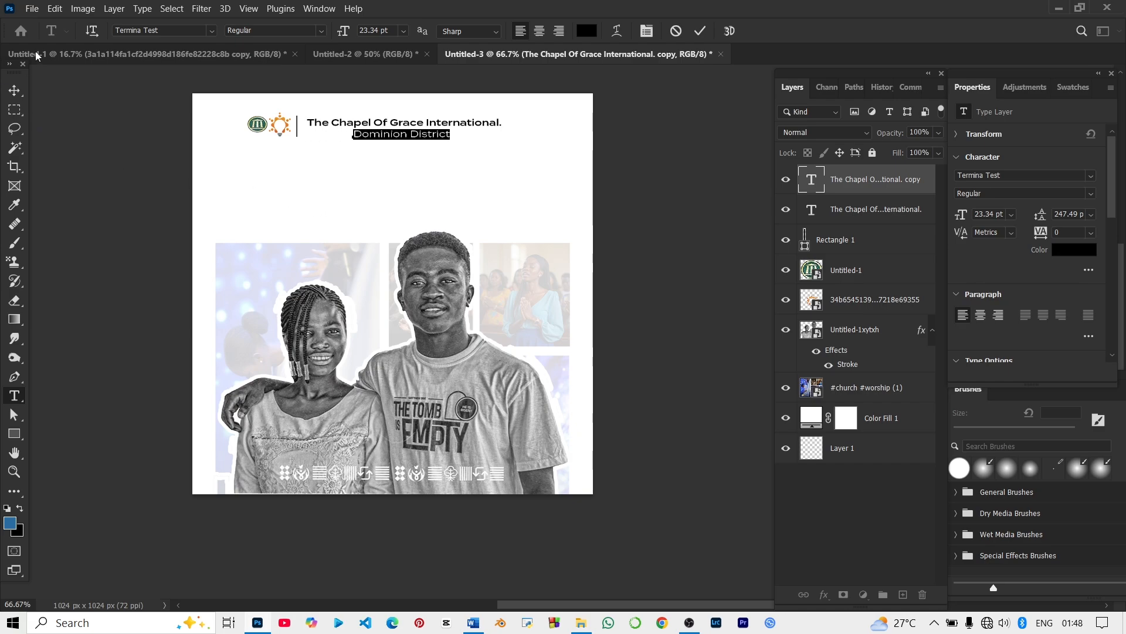
{"action": "left_click", "coordinate": [19, 88]}
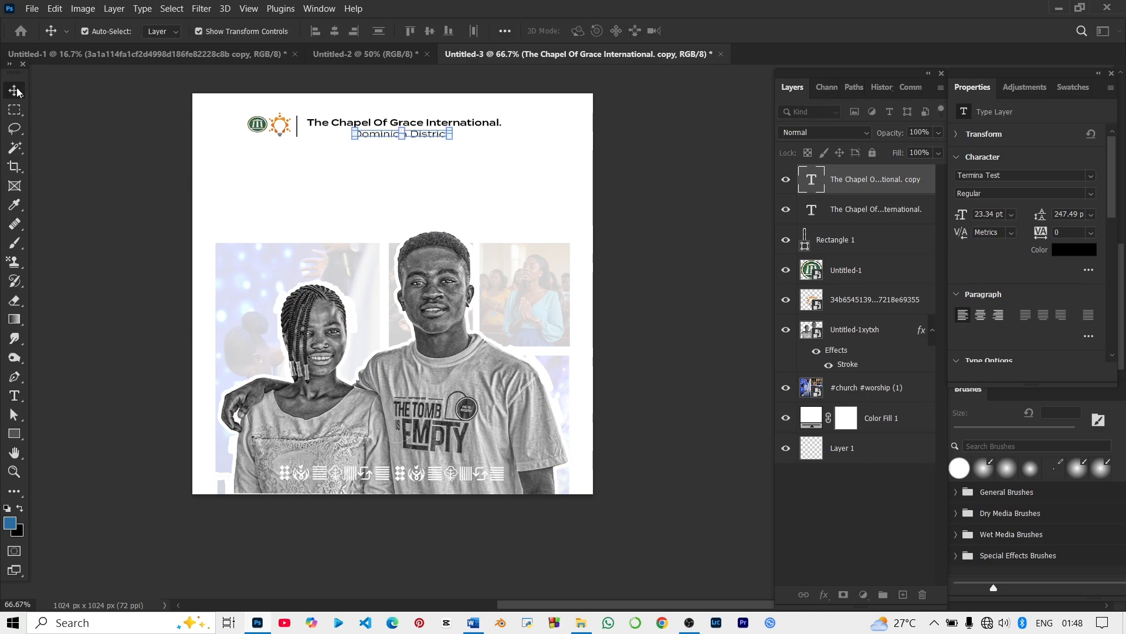
{"action": "left_click", "coordinate": [404, 137]}
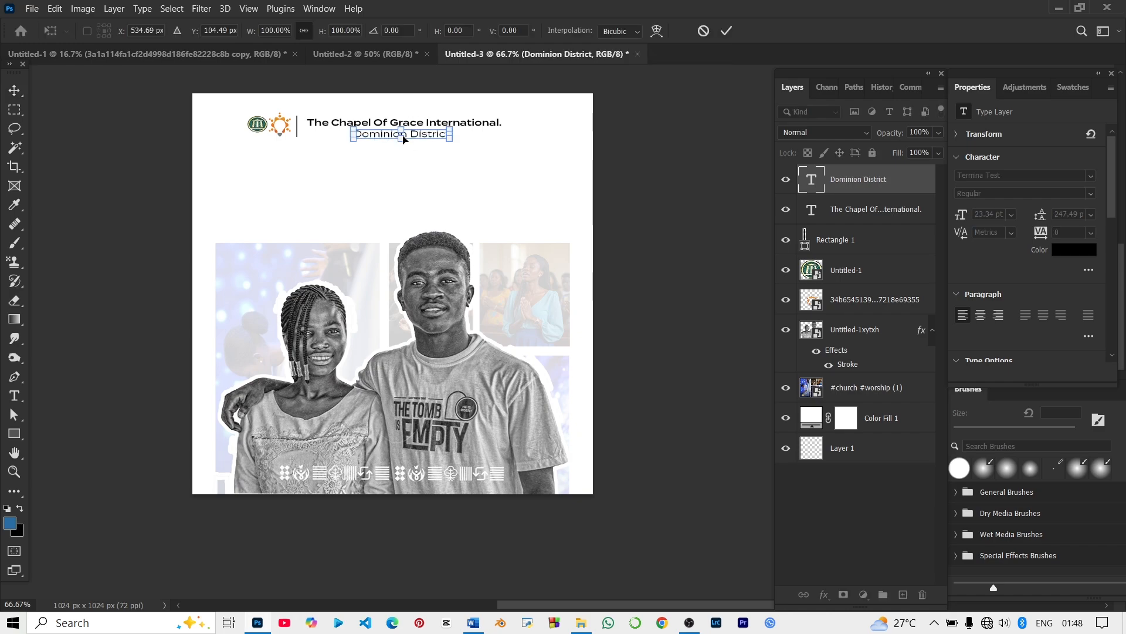
{"action": "left_click_drag", "start_coordinate": [405, 144], "coordinate": [402, 140]}
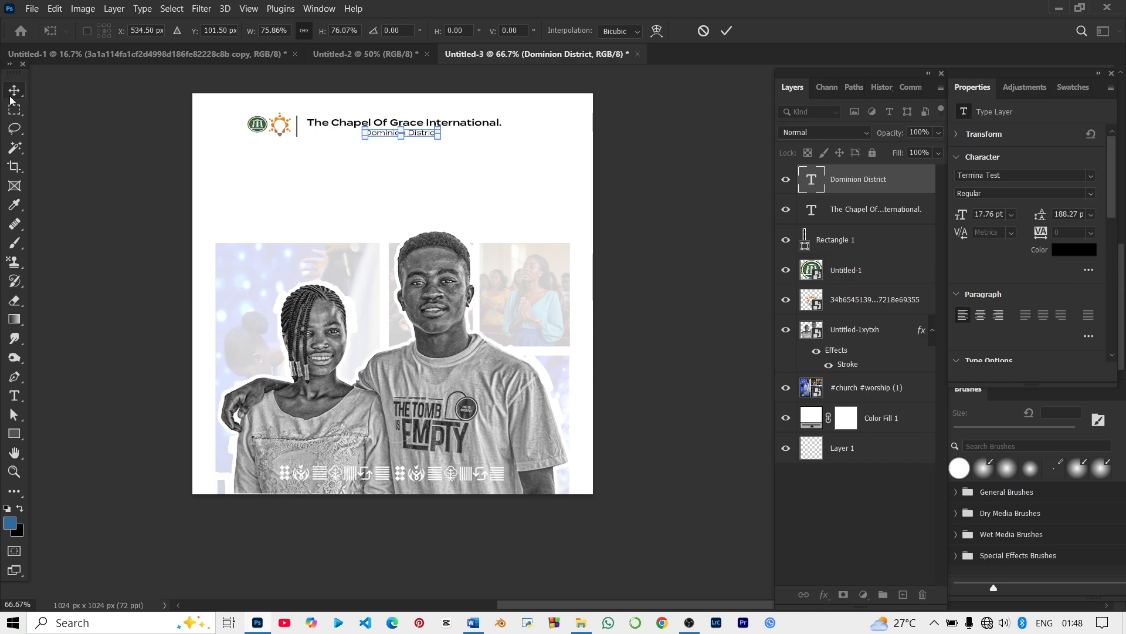
{"action": "left_click_drag", "start_coordinate": [83, 170], "coordinate": [616, 218]}
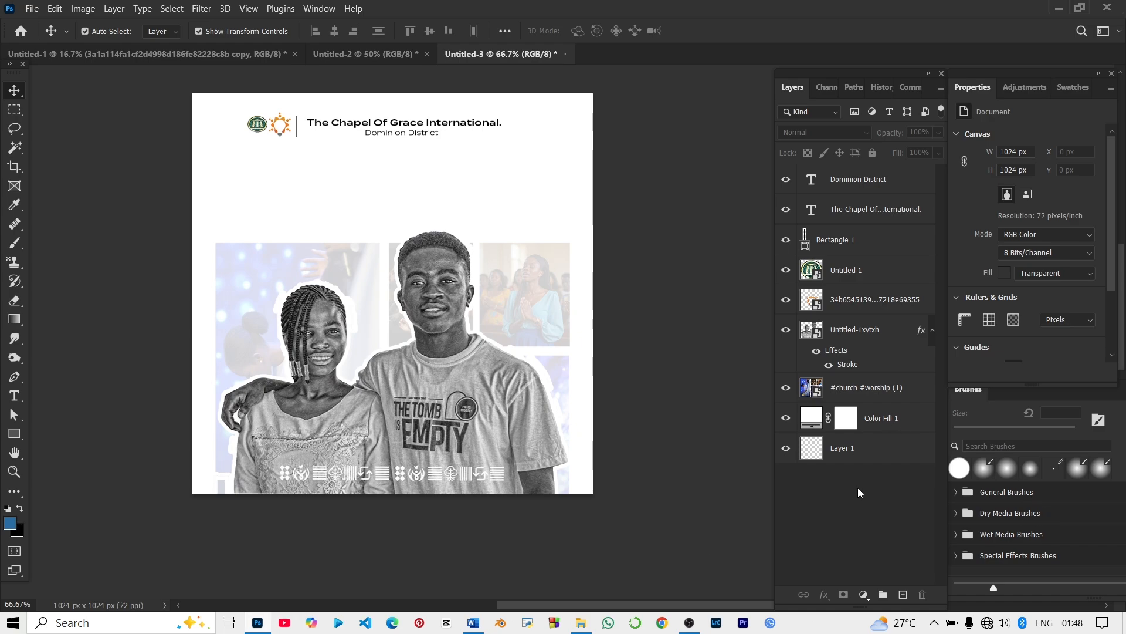
Add the three-line headline "BRING A / FRIEND THIS / SUNDAY" below the header with Auto leading
{"action": "left_click", "coordinate": [15, 394]}
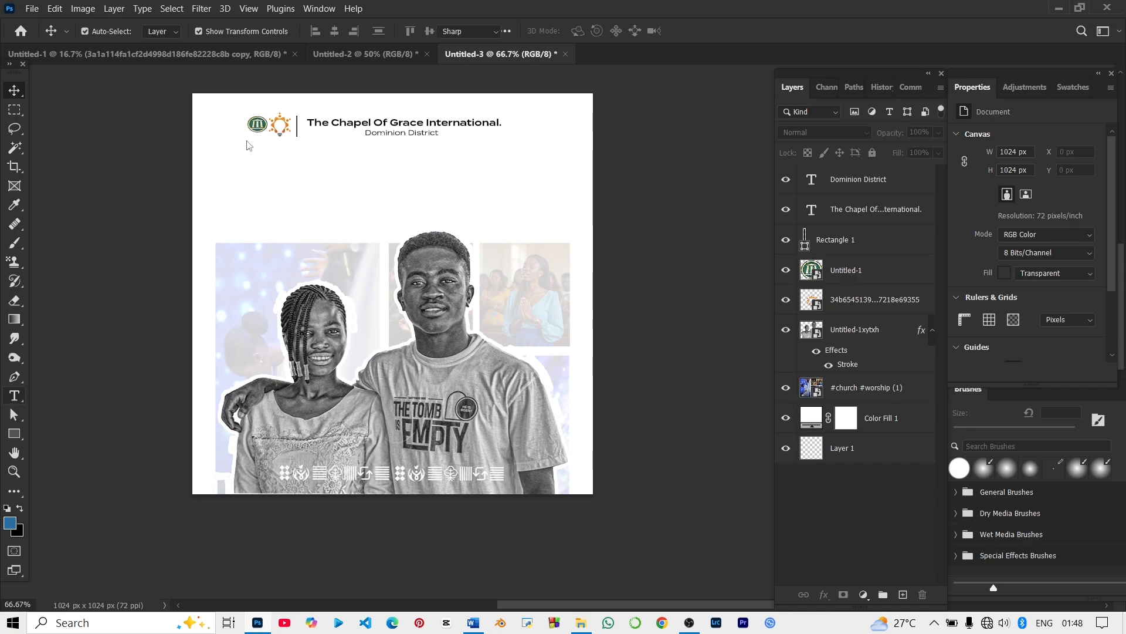
{"action": "left_click", "coordinate": [279, 164]}
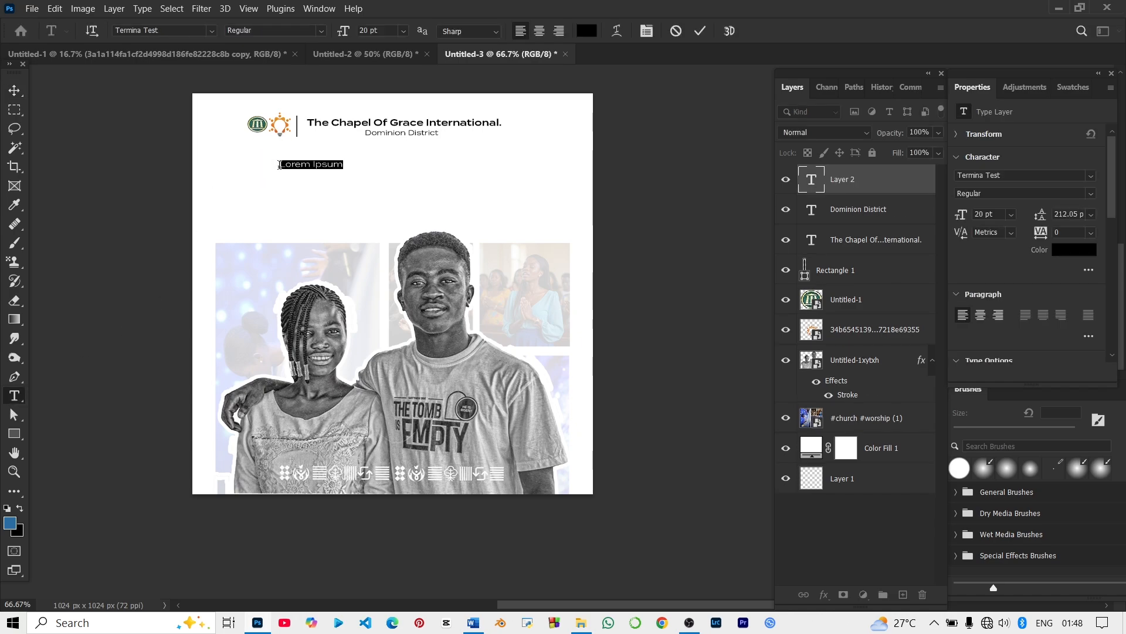
{"action": "type", "text": "BRING A"}
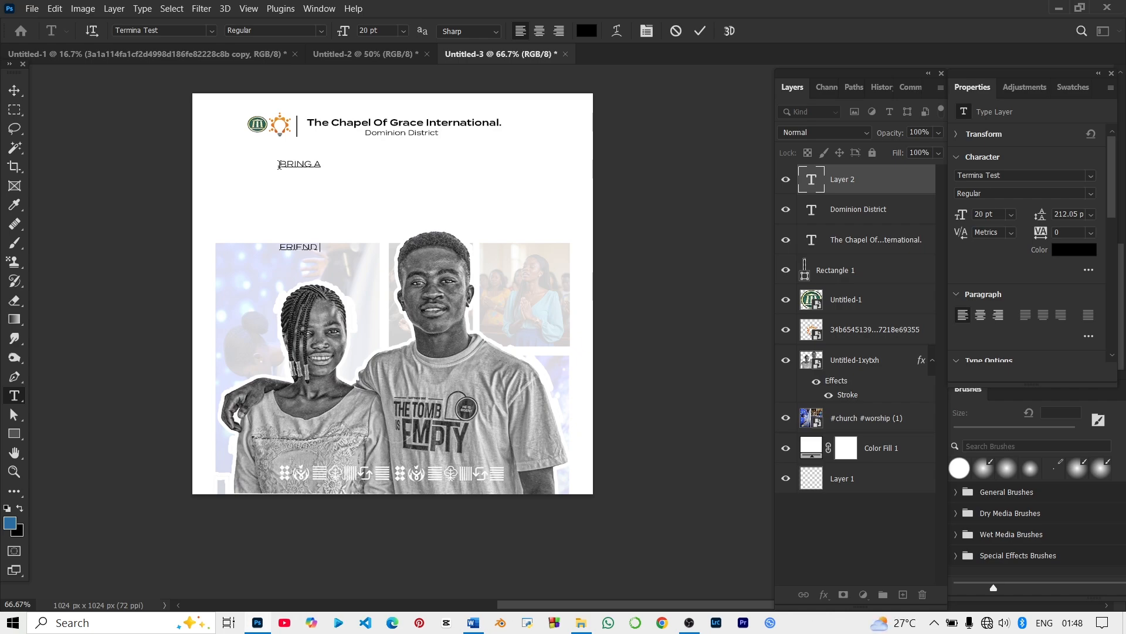
{"action": "type", "text": "IS"}
{"action": "key", "text": "ctrl+a"}
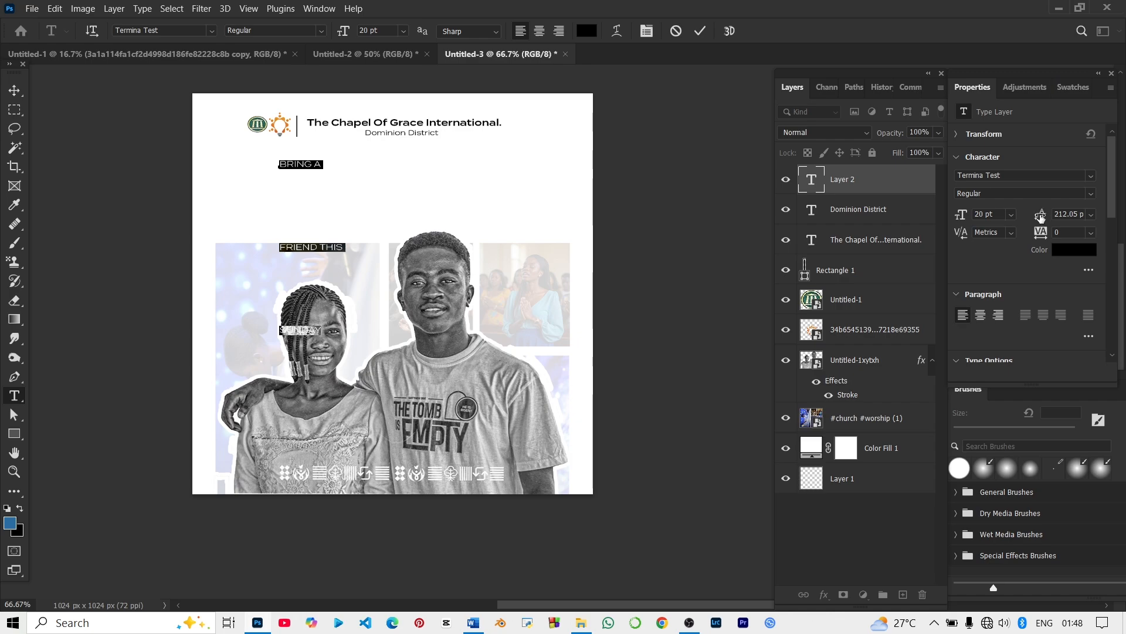
{"action": "left_click", "coordinate": [1093, 213]}
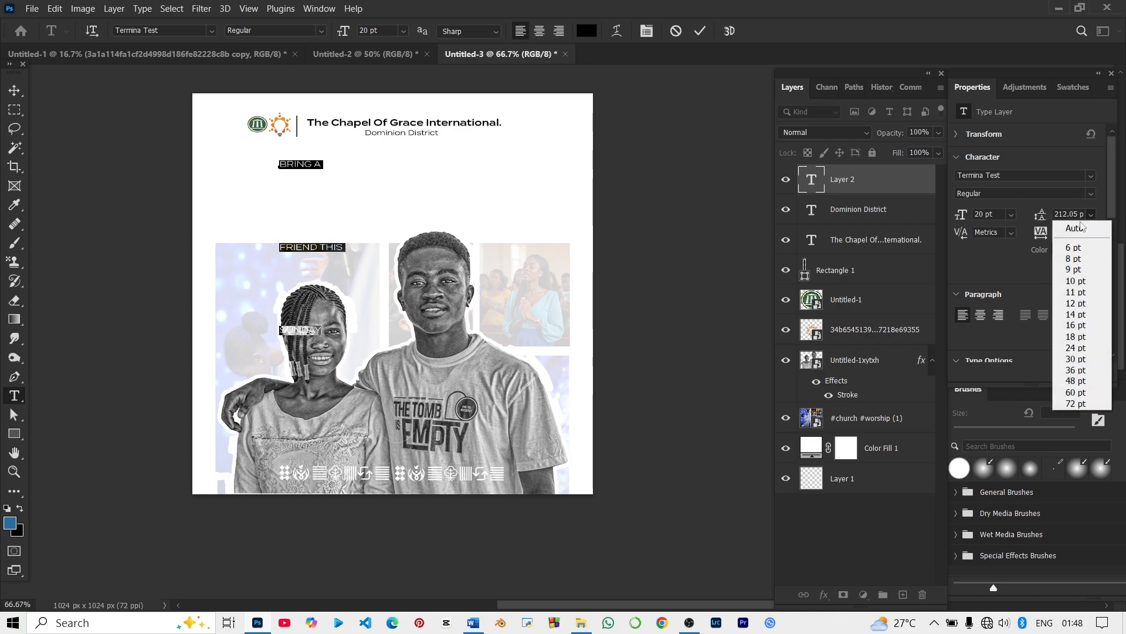
{"action": "left_click", "coordinate": [1076, 228]}
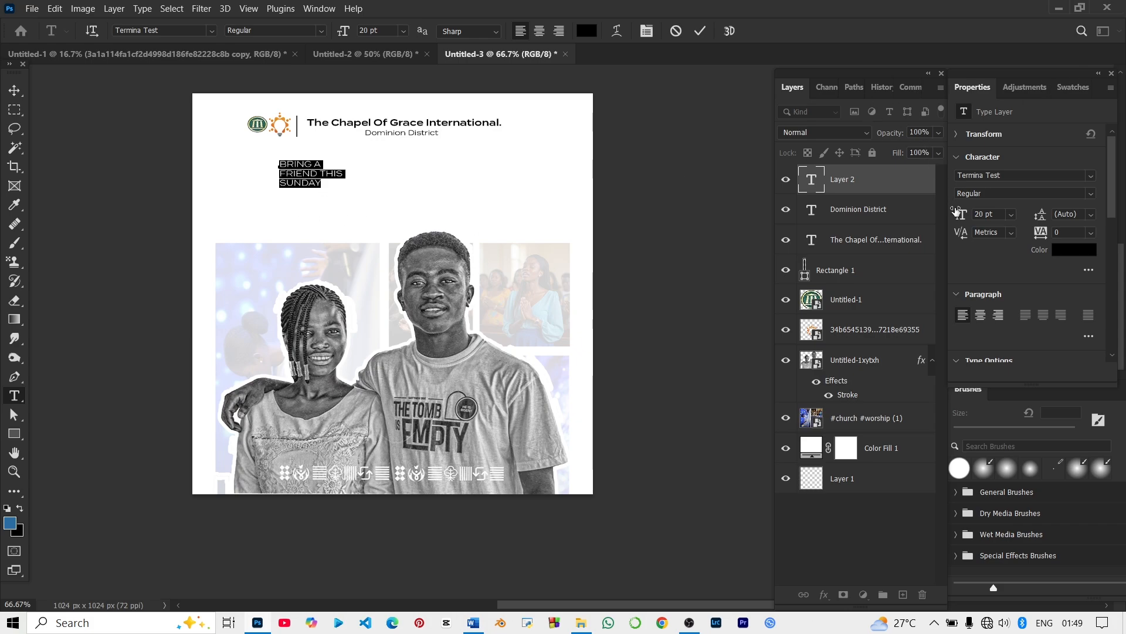
Enlarge the headline to 41 pt and set its font style to Heavy
{"action": "mouse_move", "coordinate": [966, 217]}
{"action": "left_mouse_down"}
{"action": "mouse_move", "coordinate": [991, 216]}
{"action": "mouse_move", "coordinate": [980, 228]}
{"action": "left_mouse_up"}
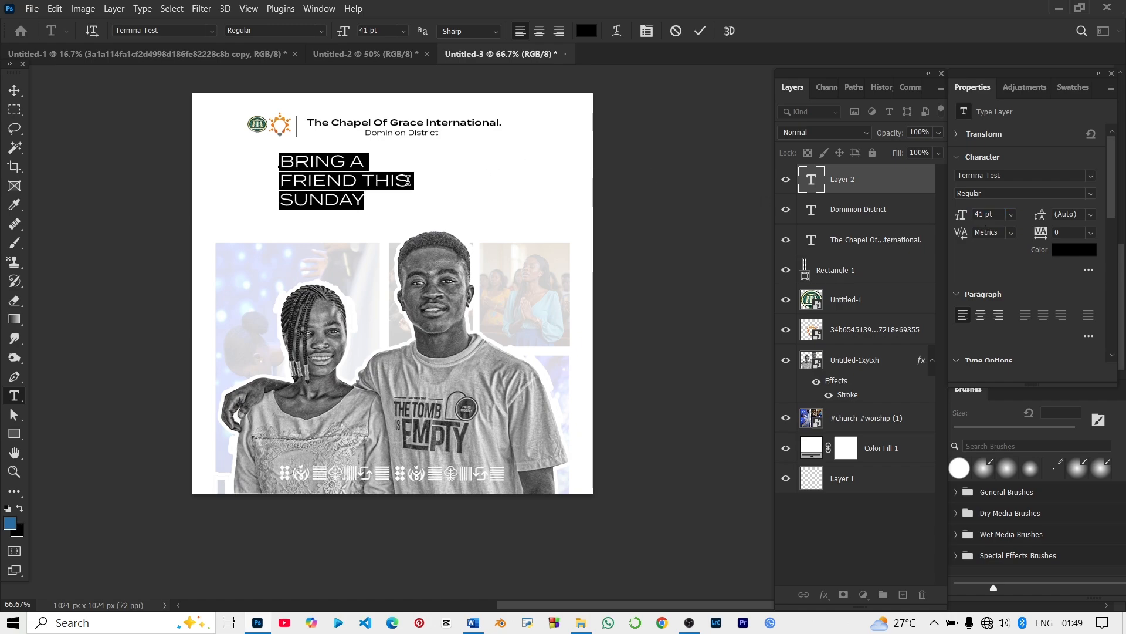
{"action": "left_click", "coordinate": [1085, 194]}
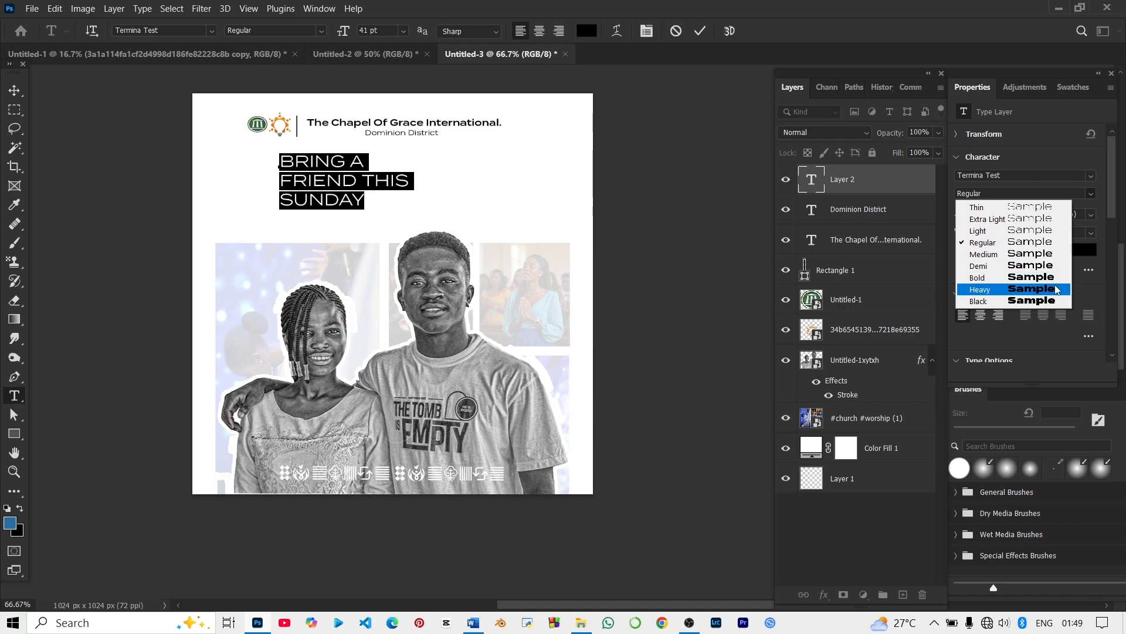
{"action": "left_click", "coordinate": [1050, 289]}
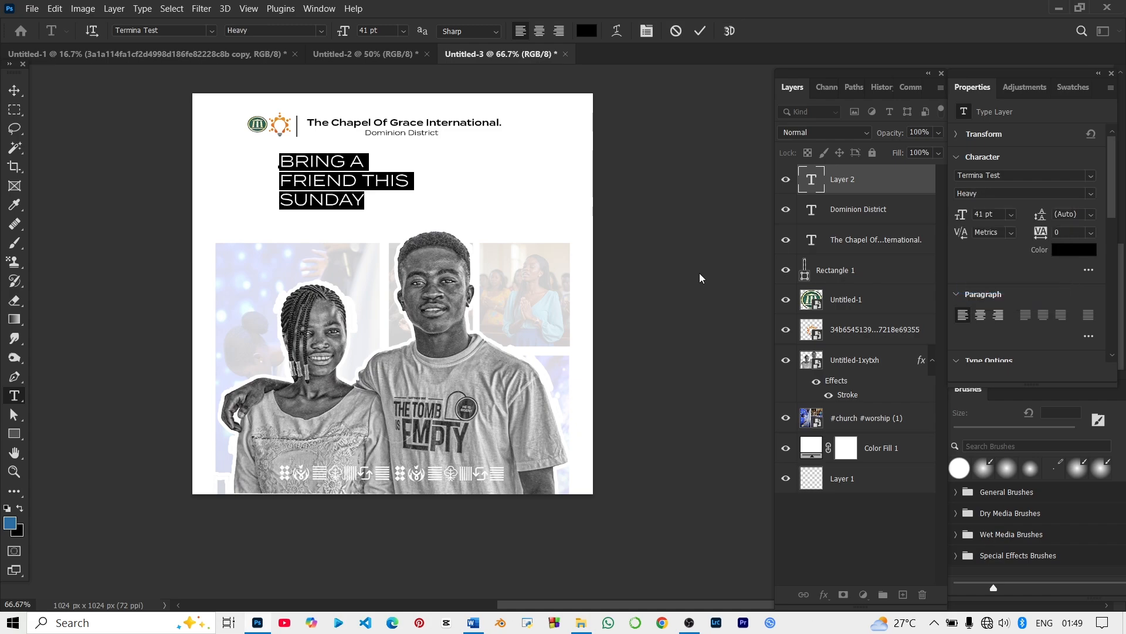
{"action": "left_click", "coordinate": [317, 183]}
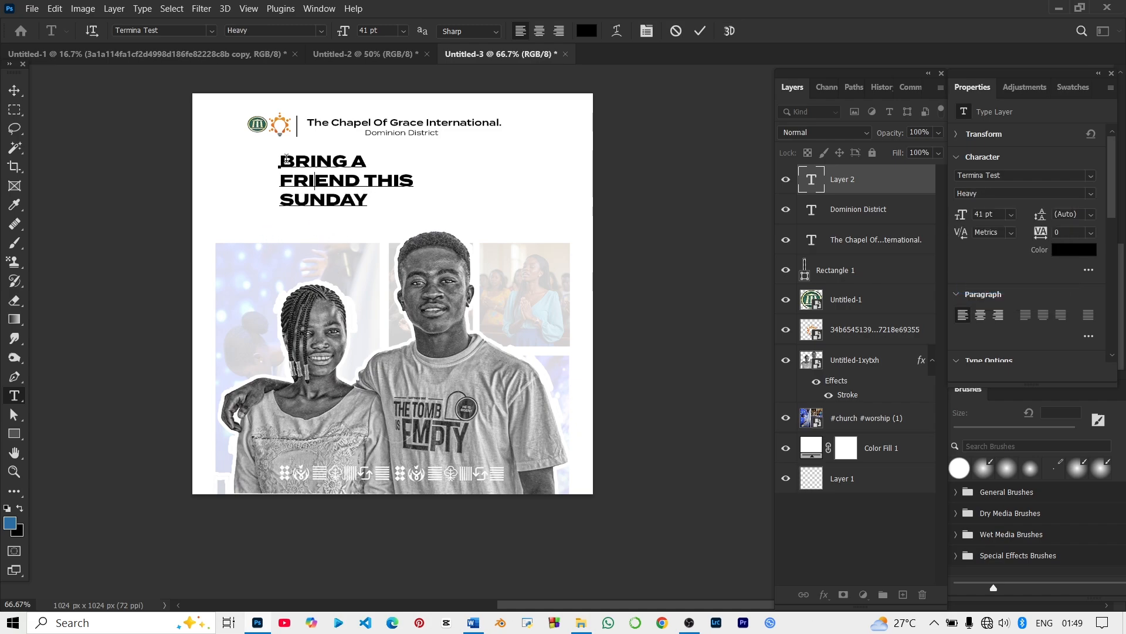
Recolour the headline words "BRING A FRIEND" bright orange (ff7800)
{"action": "left_click_drag", "start_coordinate": [281, 160], "coordinate": [357, 182]}
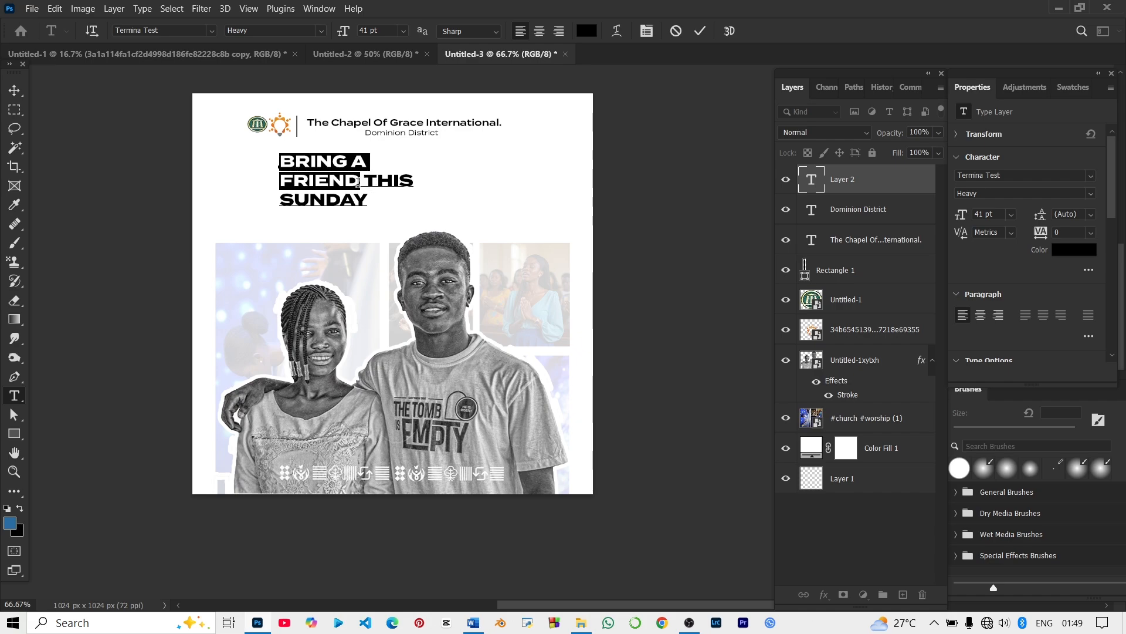
{"action": "left_click", "coordinate": [1075, 251]}
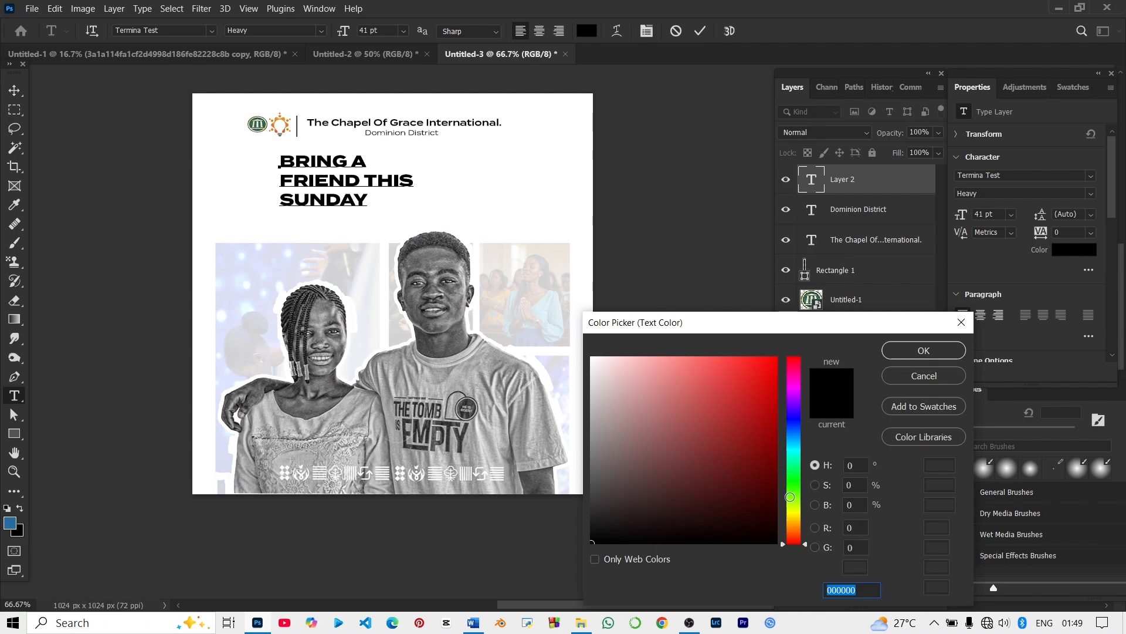
{"action": "left_click_drag", "start_coordinate": [797, 526], "coordinate": [798, 524]}
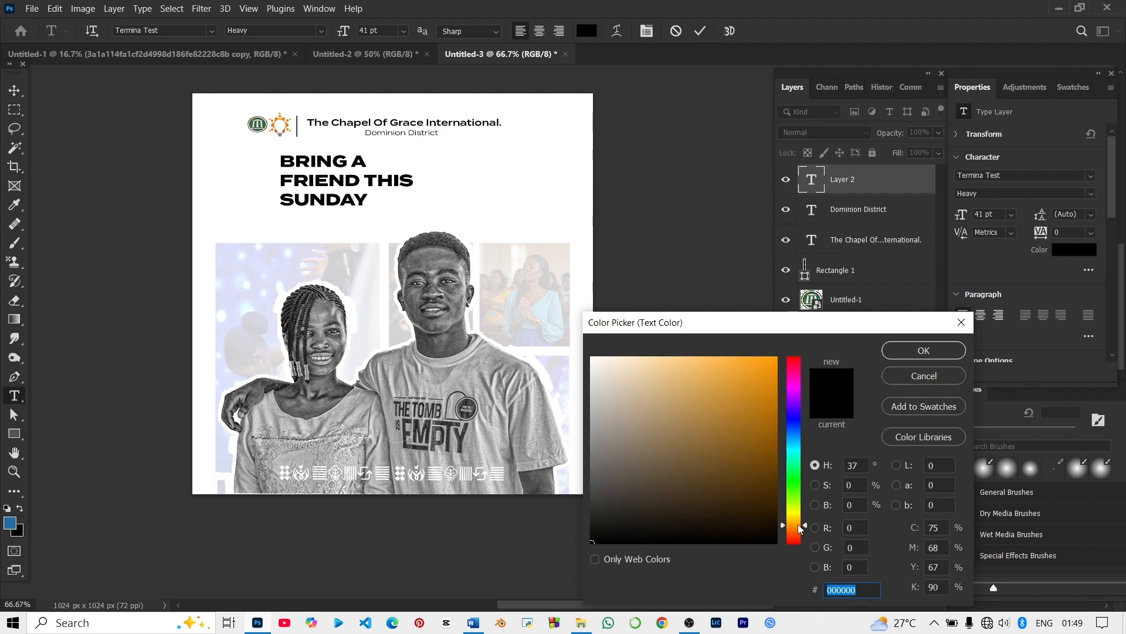
{"action": "left_click", "coordinate": [755, 390]}
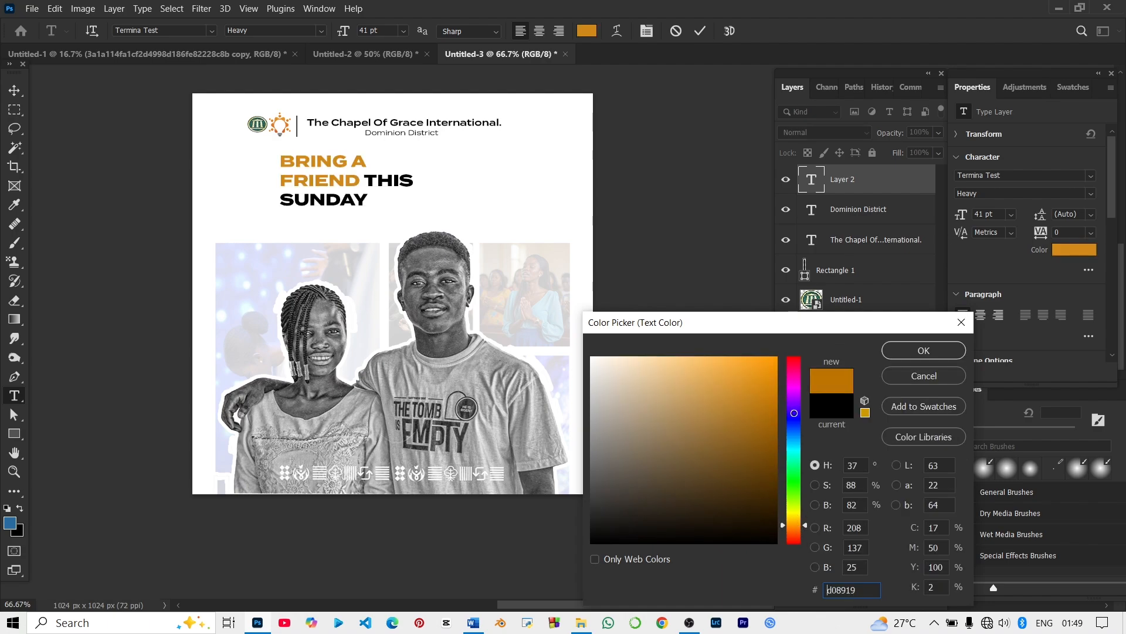
{"action": "left_click_drag", "start_coordinate": [774, 415], "coordinate": [797, 355]}
{"action": "left_click_drag", "start_coordinate": [785, 518], "coordinate": [790, 529]}
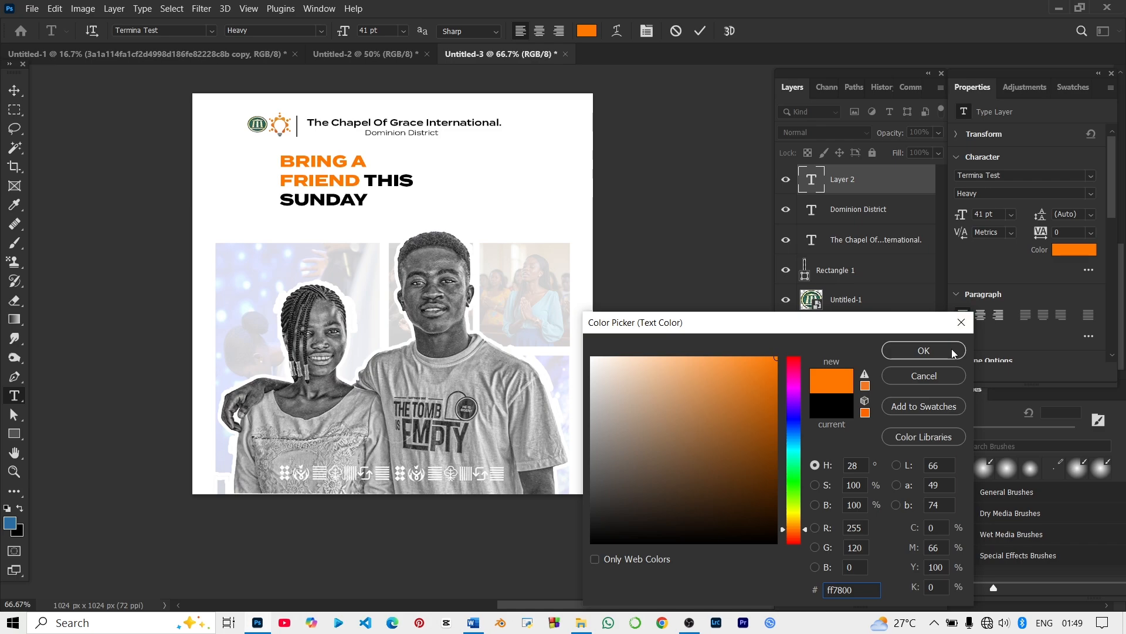
{"action": "left_click", "coordinate": [897, 352]}
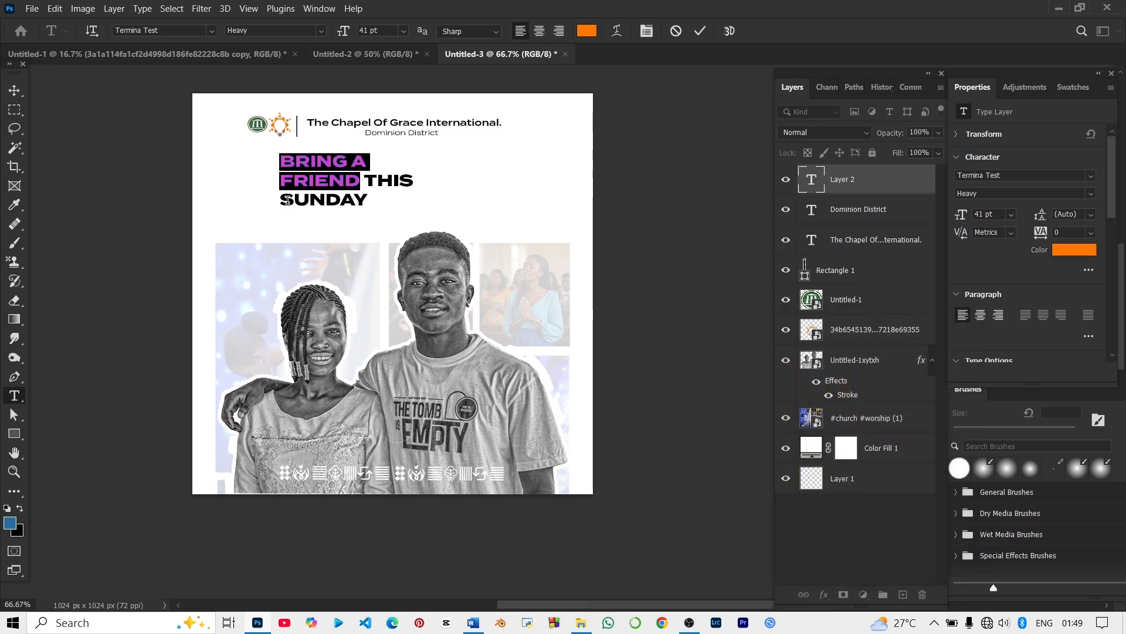
Recolour the headline words "THIS SUNDAY" dark grey (646464), sampled from the man's T-shirt area in the couple photo
{"action": "left_click_drag", "start_coordinate": [363, 180], "coordinate": [369, 201]}
{"action": "left_click", "coordinate": [1075, 250]}
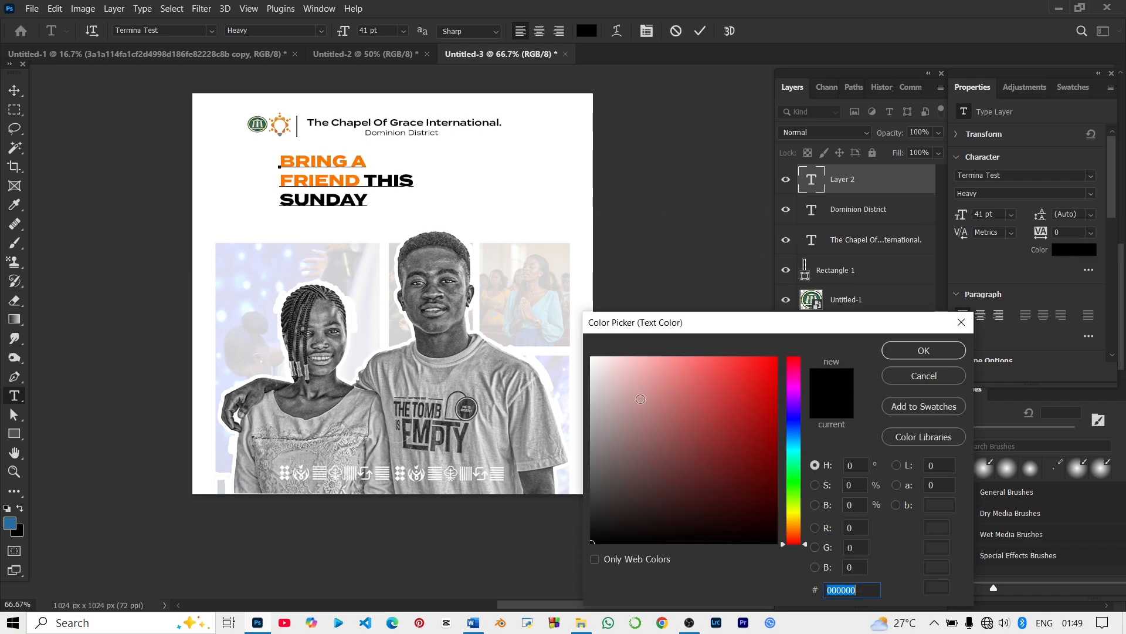
{"action": "left_click", "coordinate": [447, 343]}
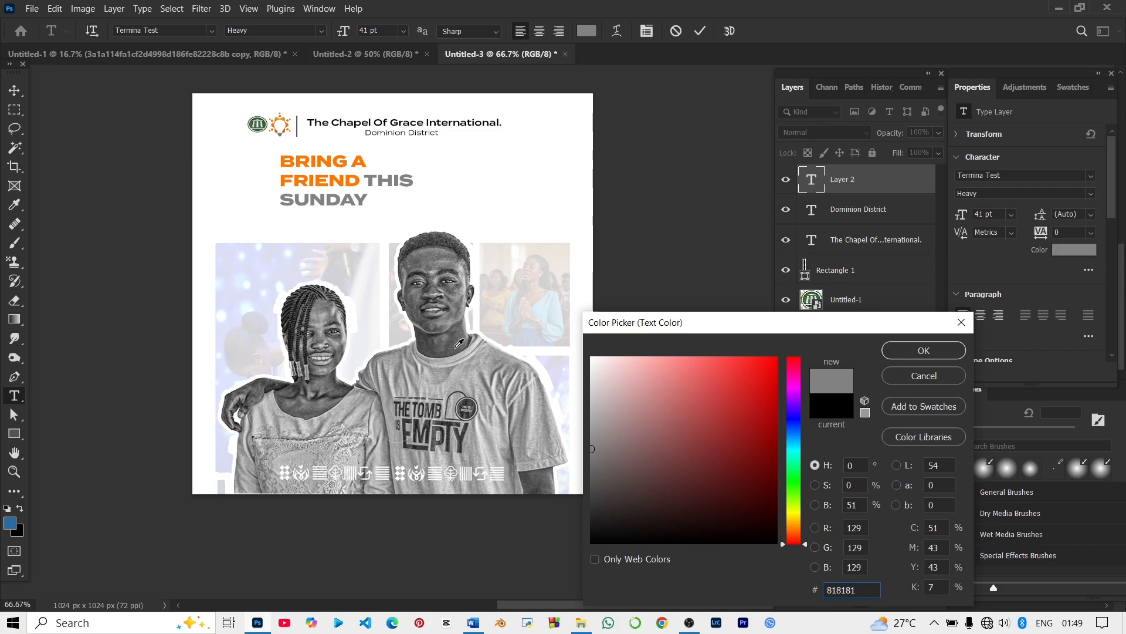
{"action": "left_click", "coordinate": [455, 355]}
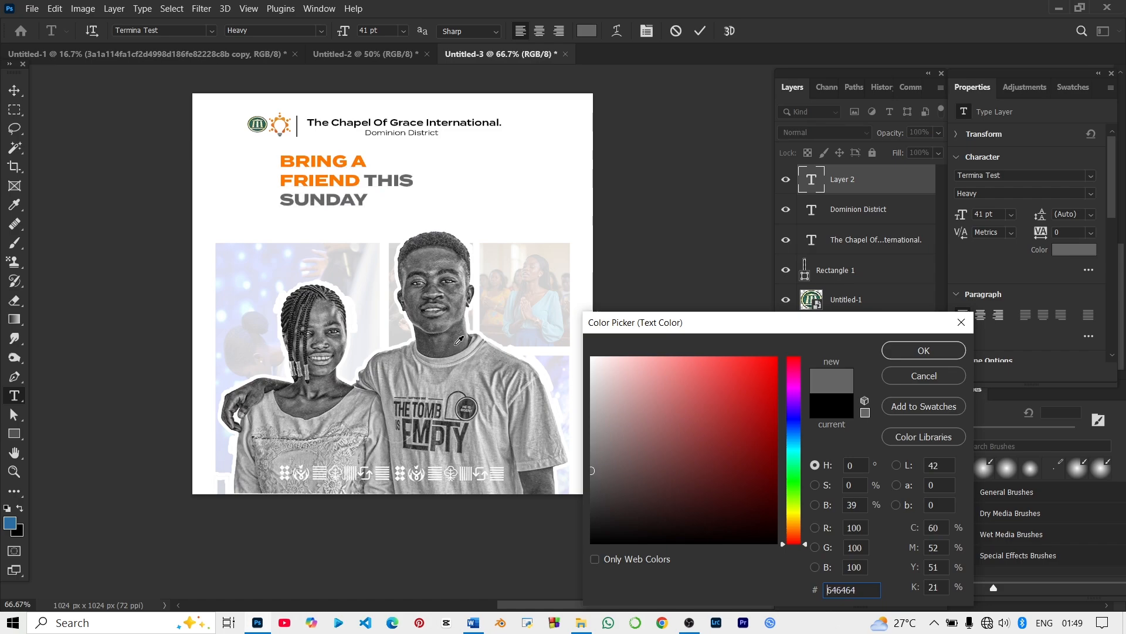
{"action": "left_click", "coordinate": [929, 350]}
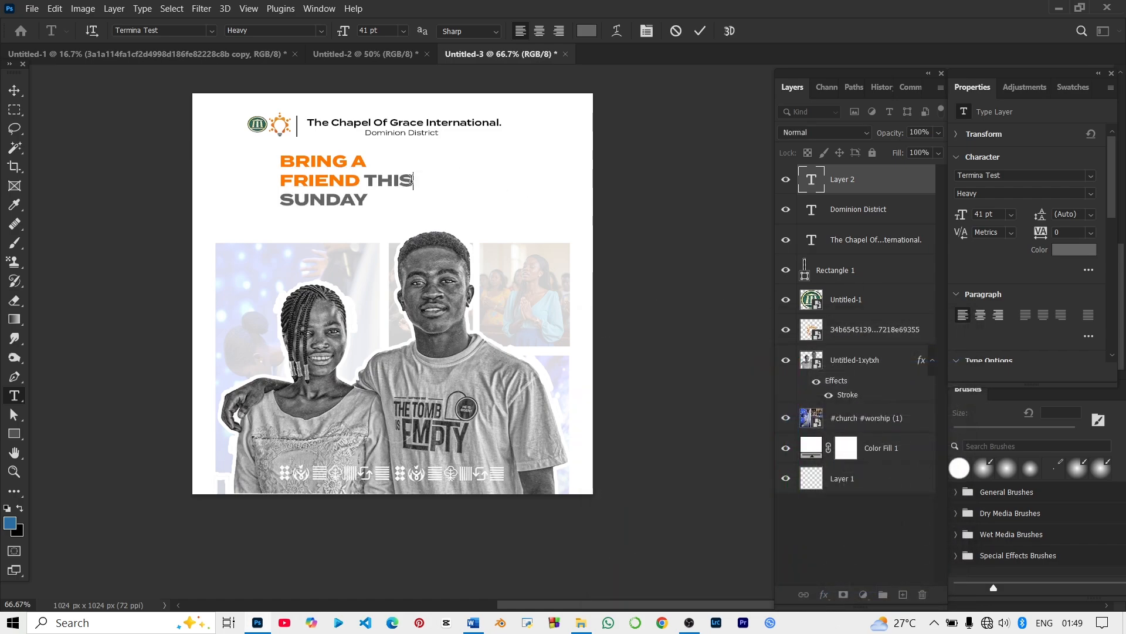
Shrink the headline word "THIS" to 13 pt and commit the text edit
{"action": "left_click_drag", "start_coordinate": [414, 180], "coordinate": [364, 181]}
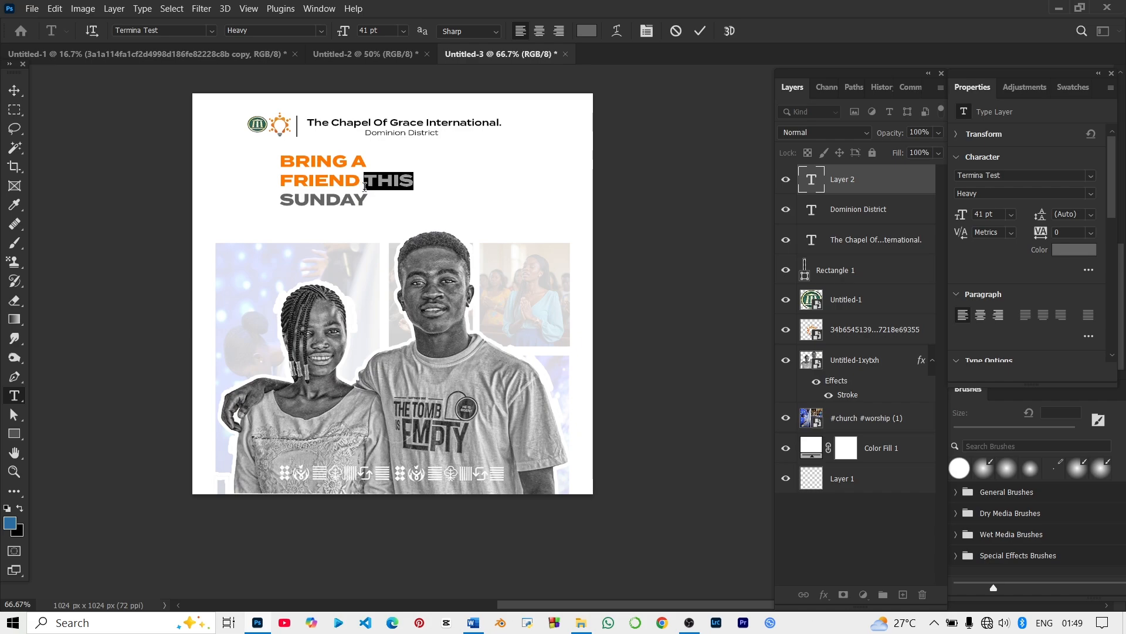
{"action": "left_click_drag", "start_coordinate": [970, 213], "coordinate": [927, 218]}
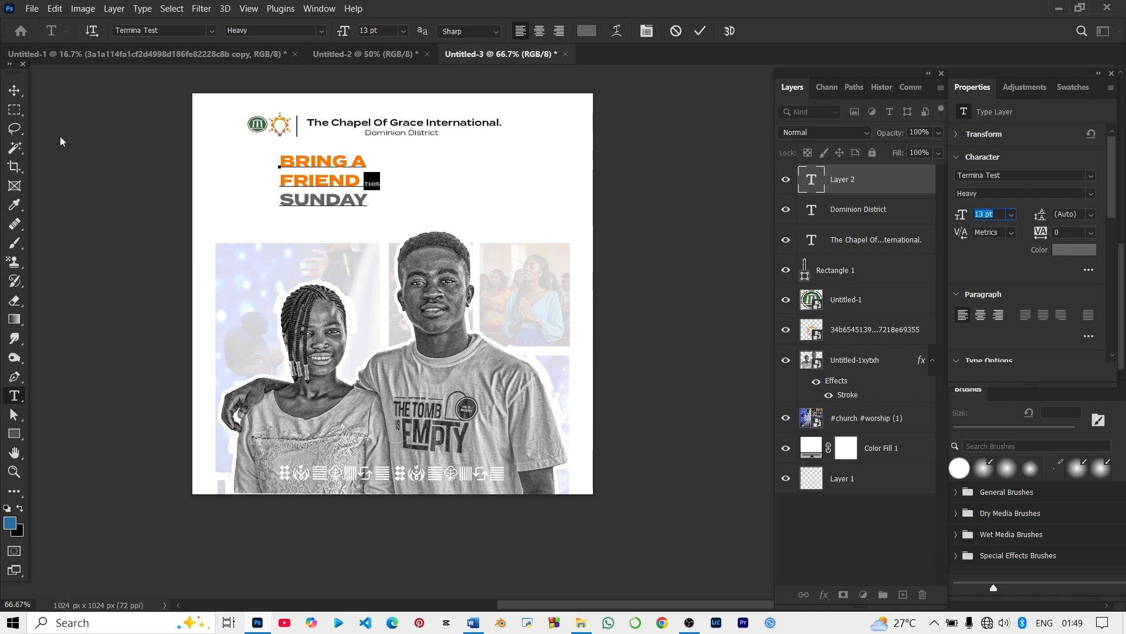
{"action": "left_click", "coordinate": [18, 92]}
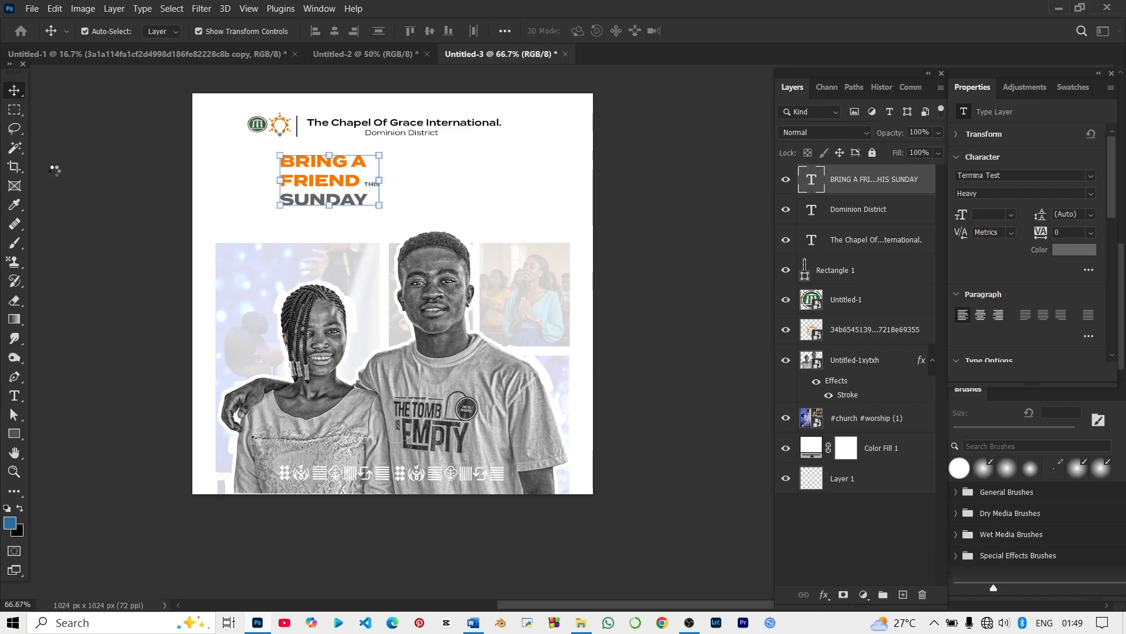
{"action": "left_click_drag", "start_coordinate": [55, 169], "coordinate": [74, 198]}
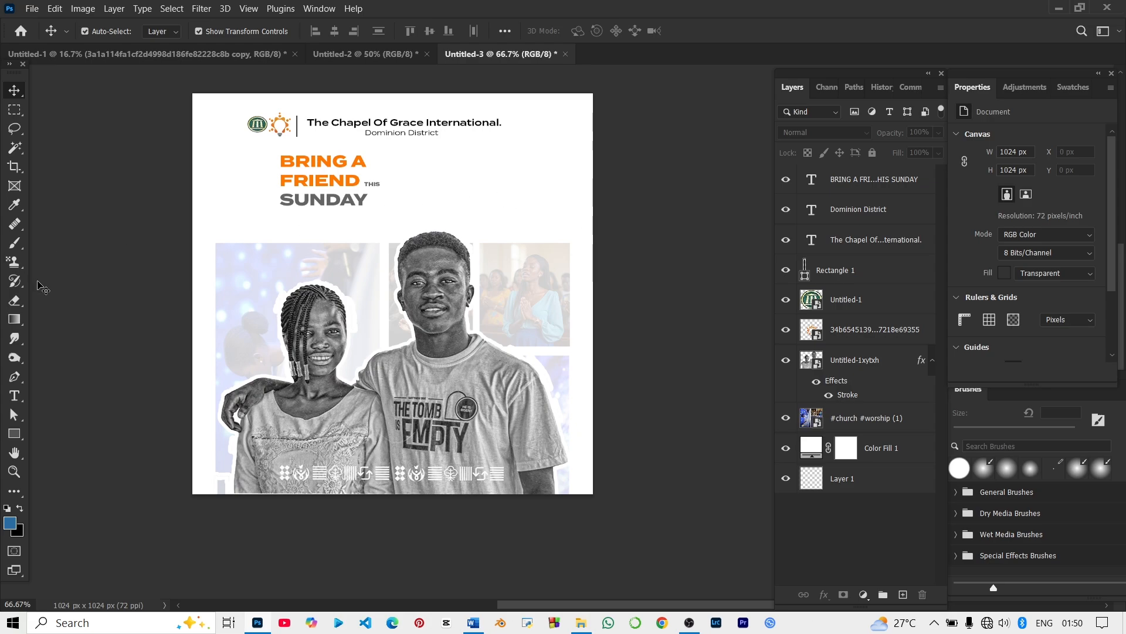
Draw a rectangle about 325 x 42 px below "SUNDAY" and fill it with the headline's orange
{"action": "left_click", "coordinate": [21, 435]}
{"action": "left_click_drag", "start_coordinate": [269, 220], "coordinate": [397, 236]}
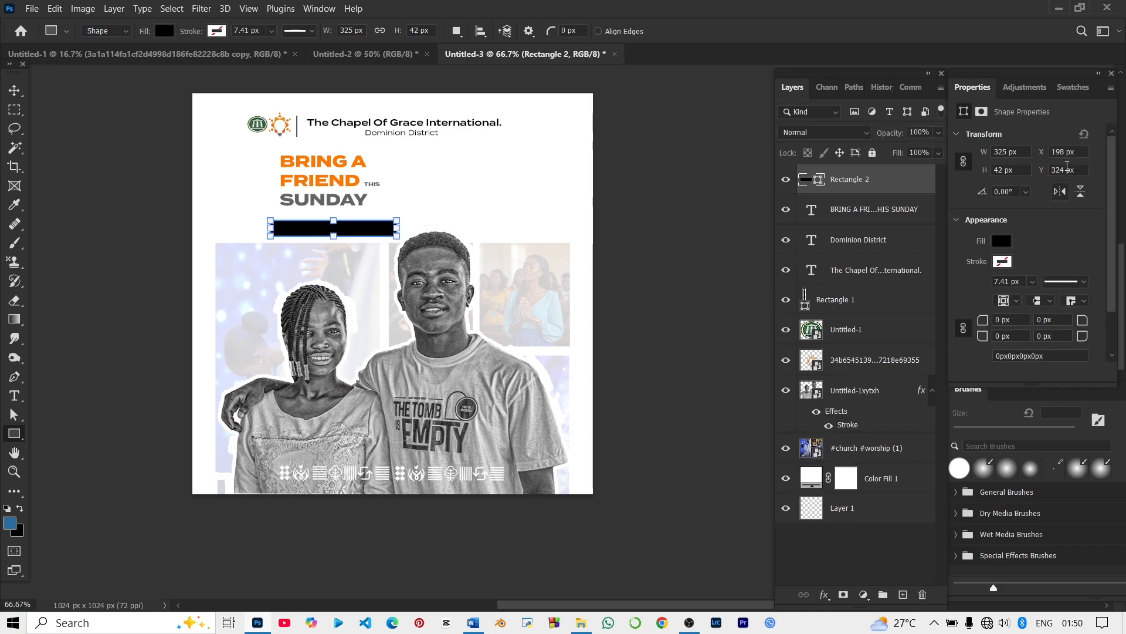
{"action": "left_click", "coordinate": [1009, 238]}
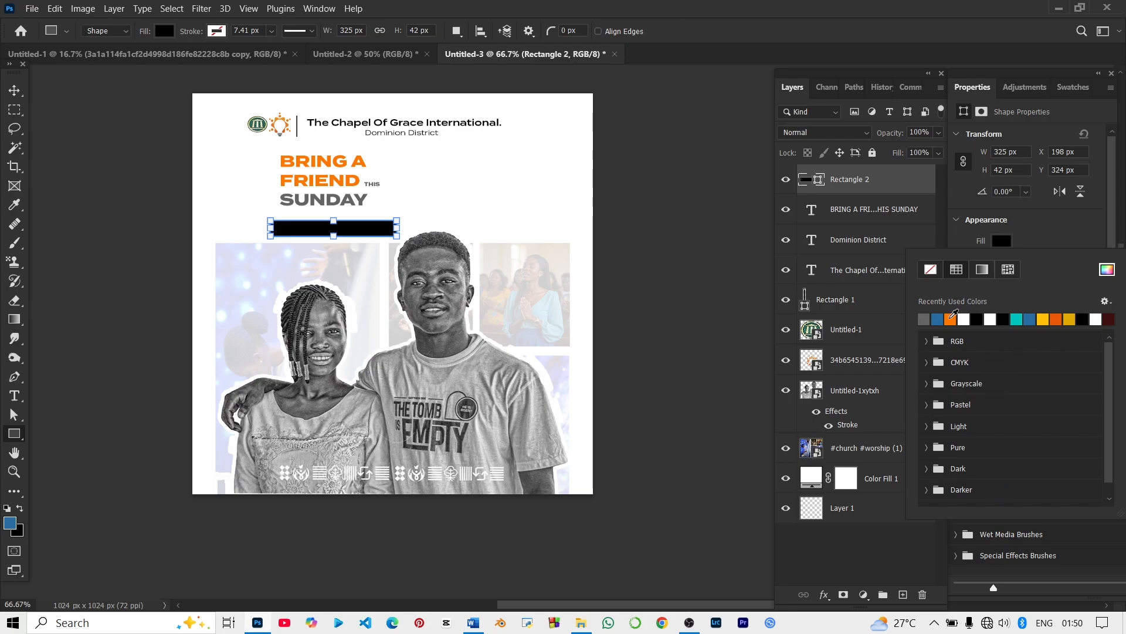
{"action": "left_click", "coordinate": [951, 318]}
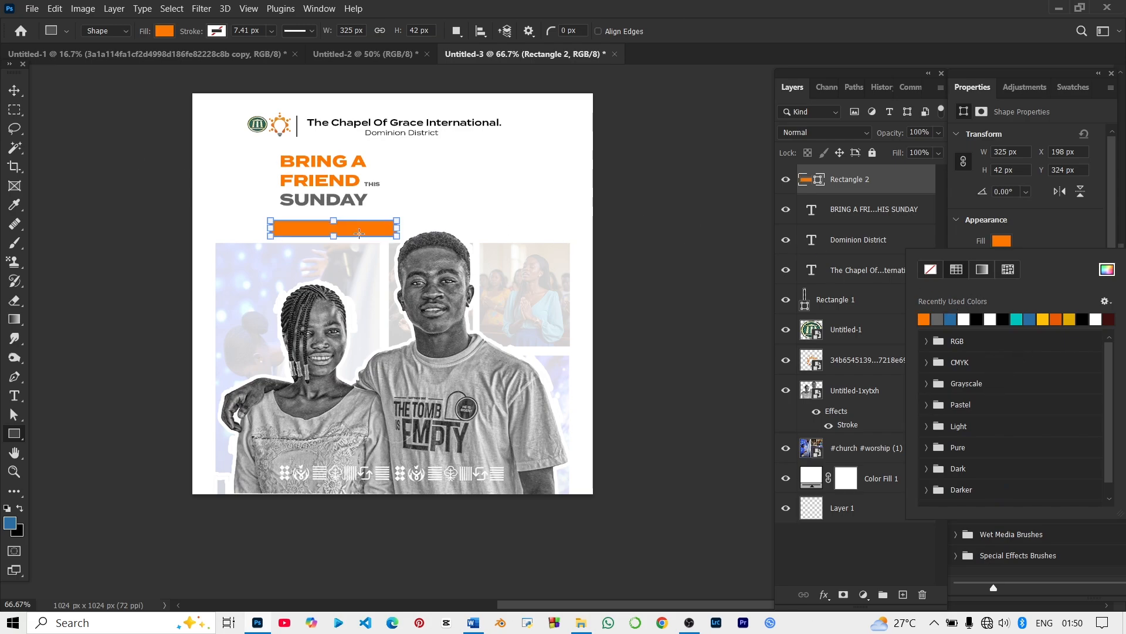
Scale the orange bar to about 87%, tilt it about -7.5° and place it just under "SUNDAY"
{"action": "left_click", "coordinate": [20, 93]}
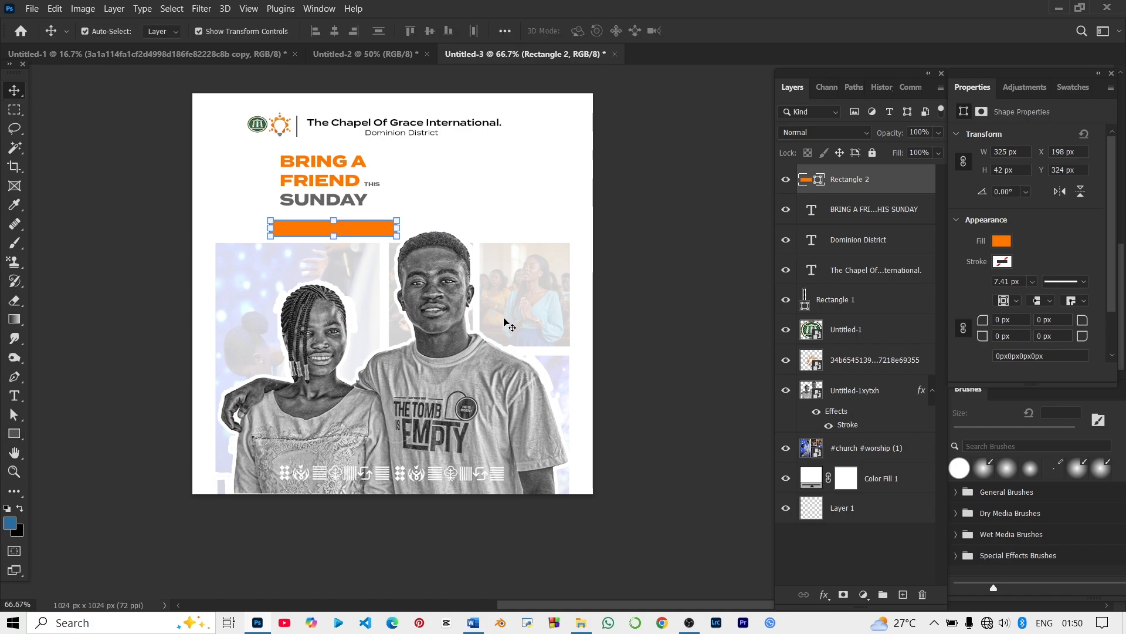
{"action": "left_click_drag", "start_coordinate": [407, 230], "coordinate": [381, 218]}
{"action": "left_click_drag", "start_coordinate": [370, 227], "coordinate": [369, 219]}
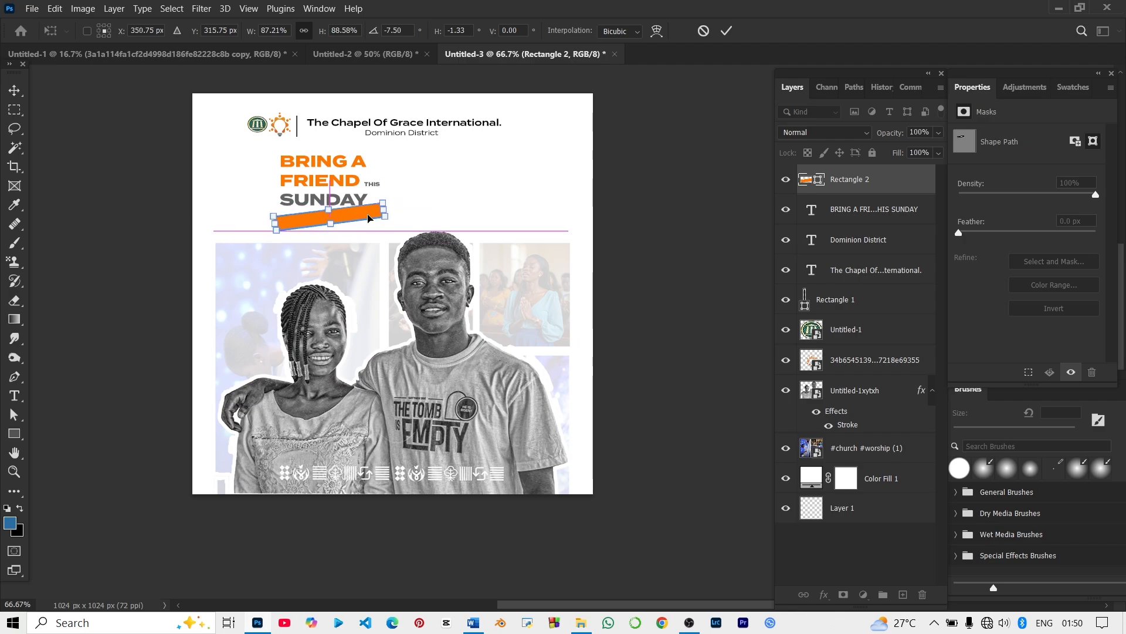
{"action": "key", "text": "Return"}
{"action": "left_click", "coordinate": [617, 293]}
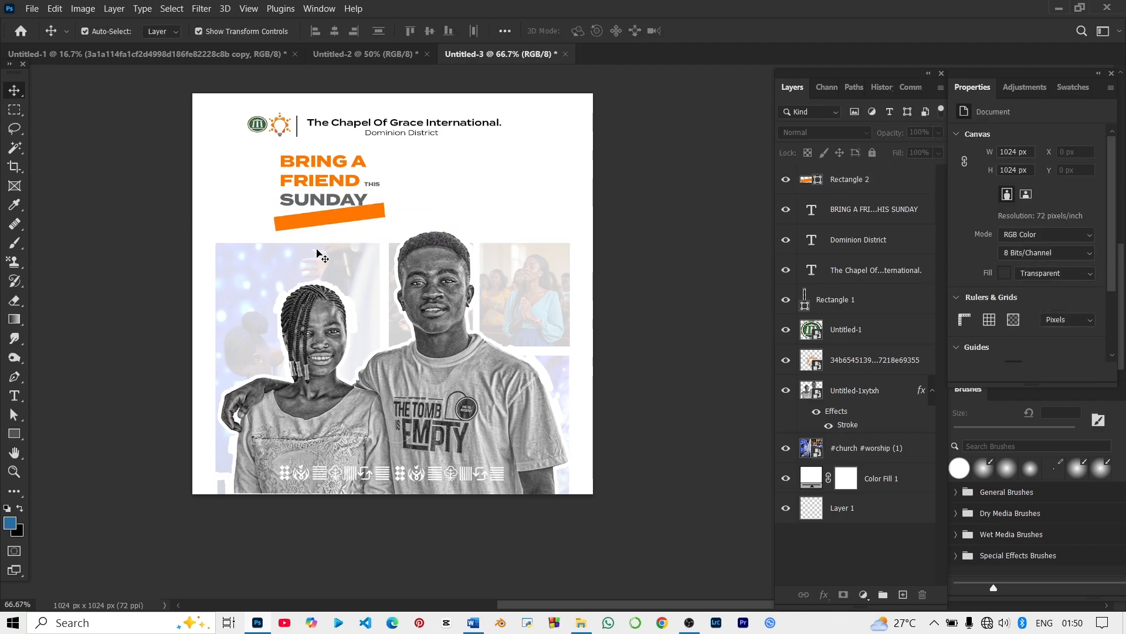
Add a separate text line reading "7:00am prompt" on the tilted orange bar
{"action": "left_click", "coordinate": [22, 397]}
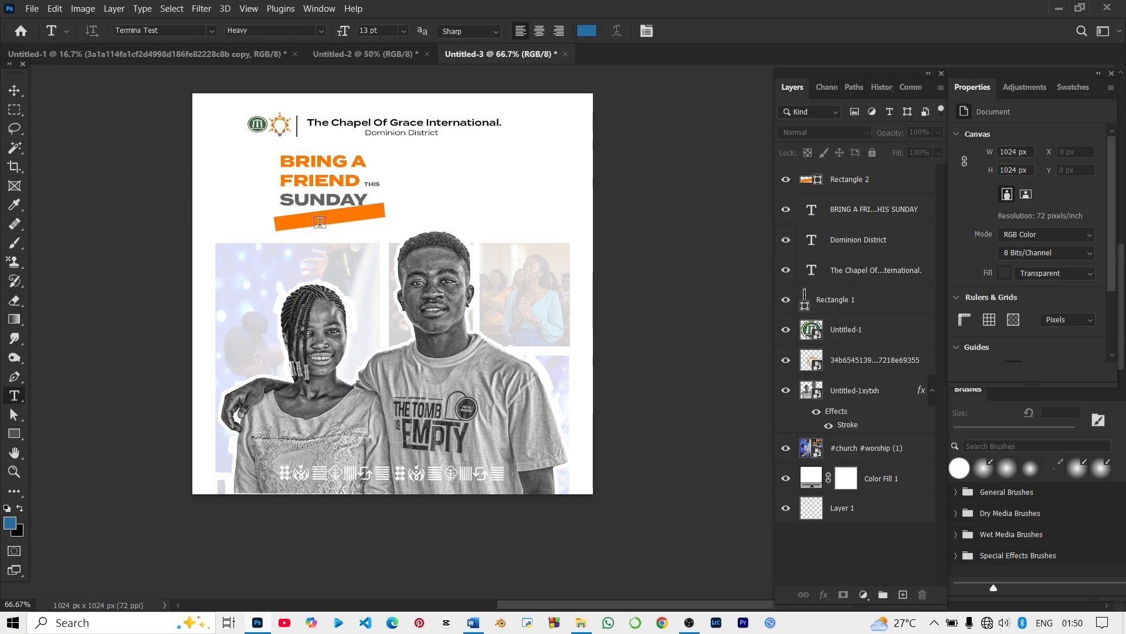
{"action": "left_click", "coordinate": [283, 223]}
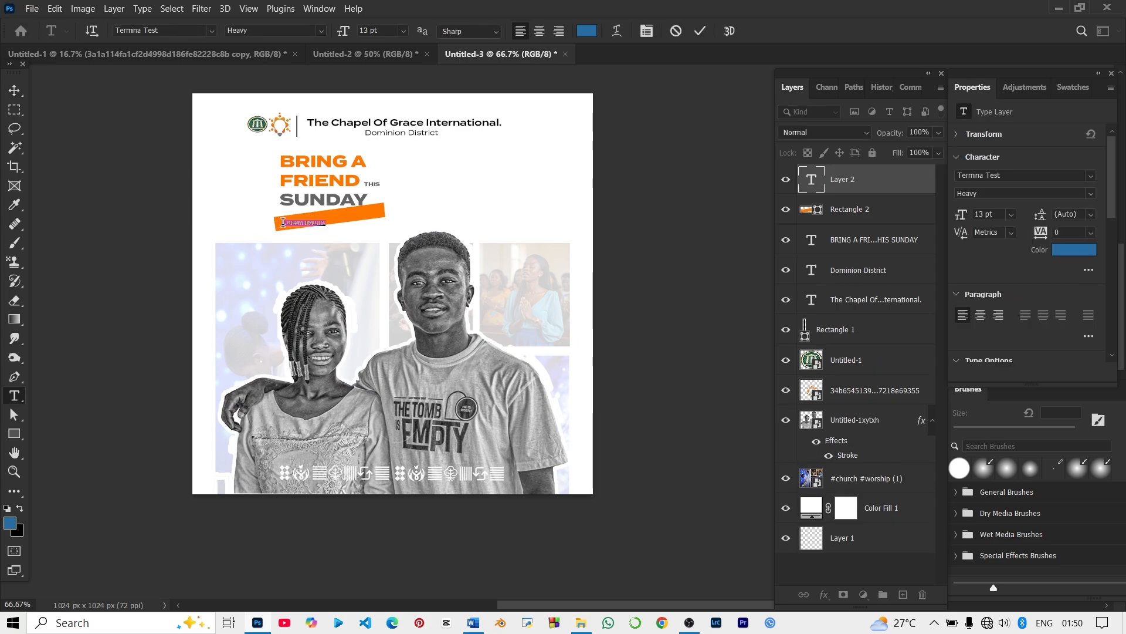
{"action": "key", "text": "BackSpace"}
{"action": "type", "text": "7:00am prompt"}
Recolour the whole "7:00am prompt" text white (ffffff)
{"action": "left_click", "coordinate": [283, 222]}
{"action": "key", "text": "ctrl+a"}
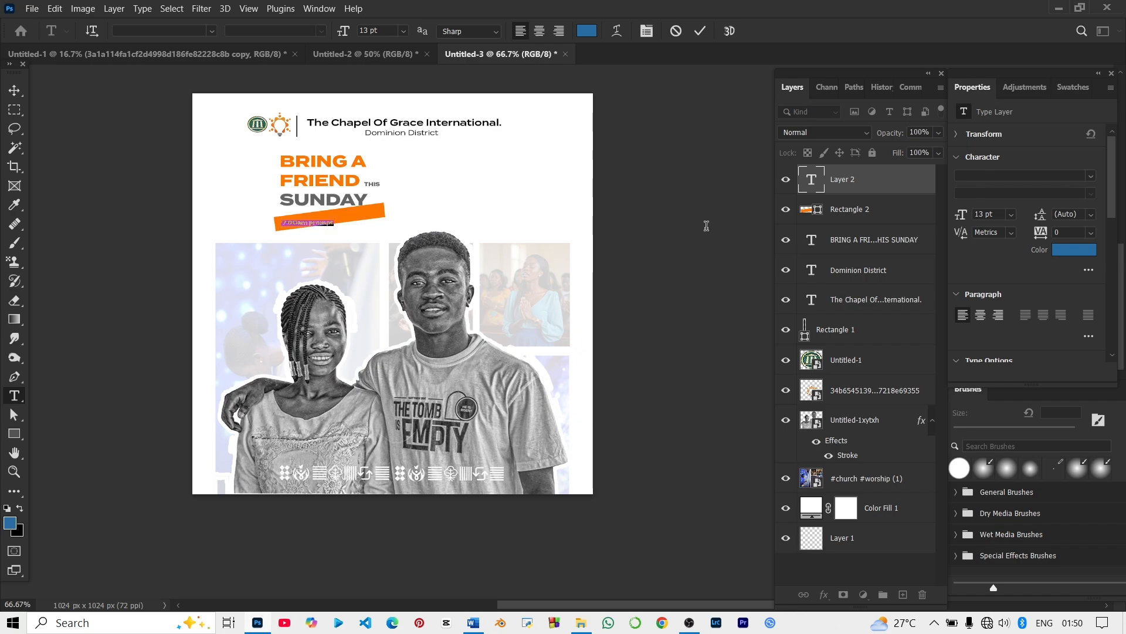
{"action": "left_click", "coordinate": [1087, 251]}
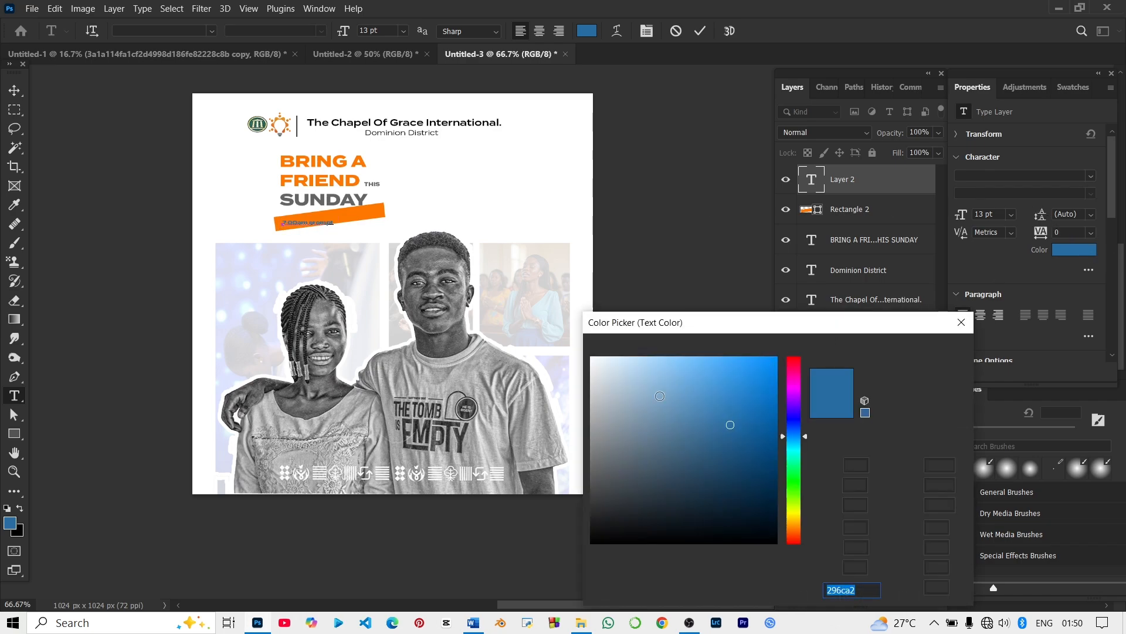
{"action": "type", "text": "9bacb9"}
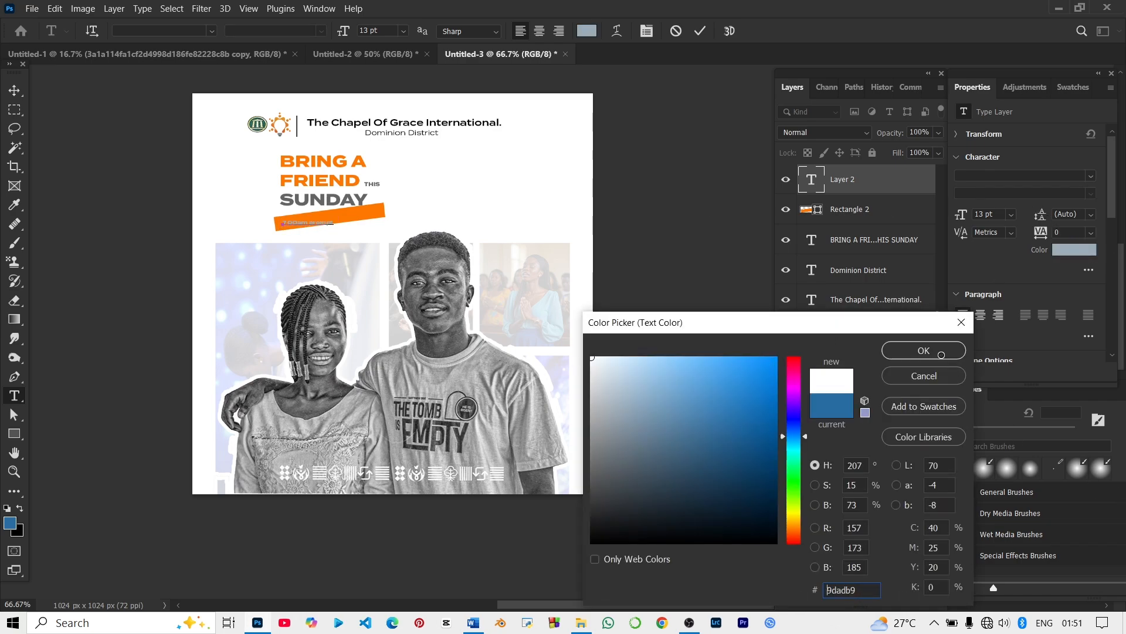
{"action": "left_click", "coordinate": [942, 356]}
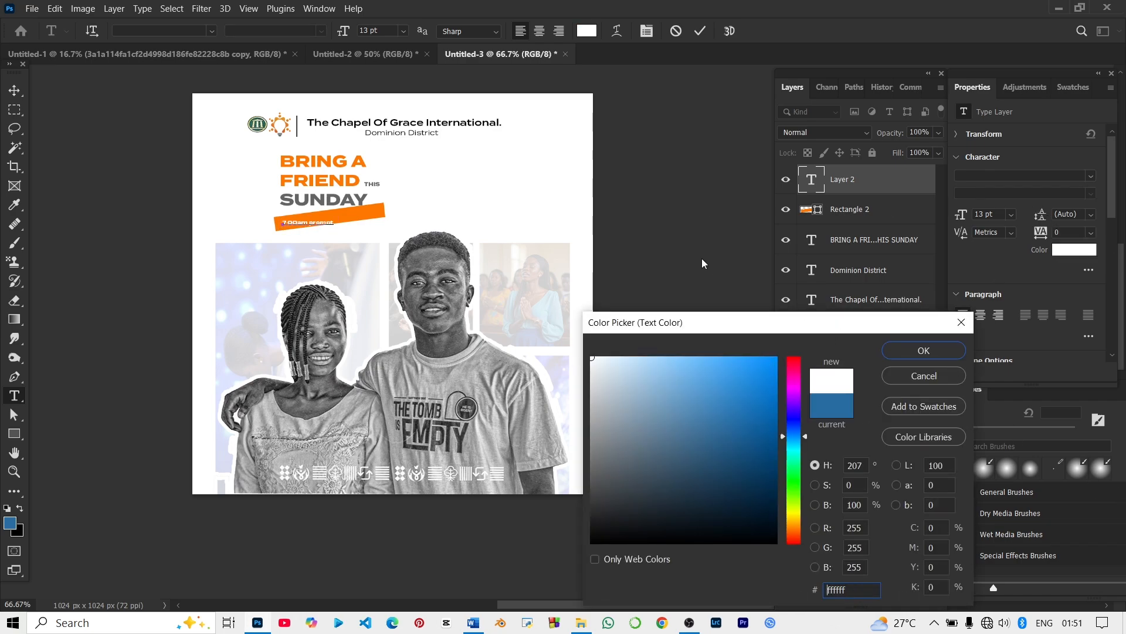
Enlarge "7:00am prompt" to about 192%, tilt it about -6.9° and fit it inside the orange bar
{"action": "left_click", "coordinate": [14, 90]}
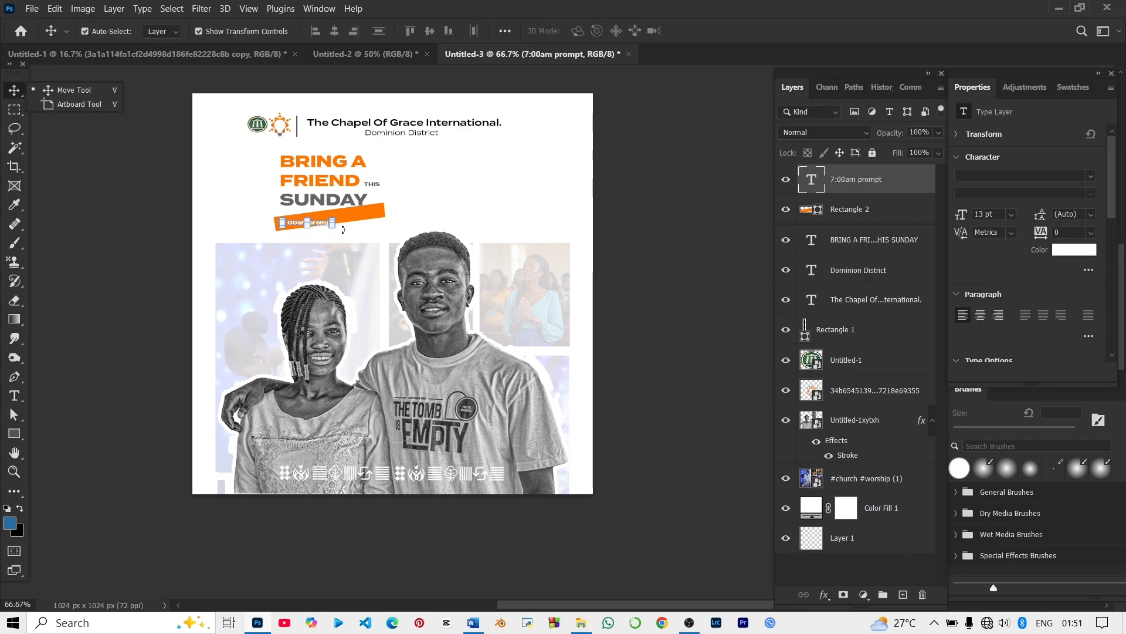
{"action": "left_click_drag", "start_coordinate": [332, 223], "coordinate": [354, 215]}
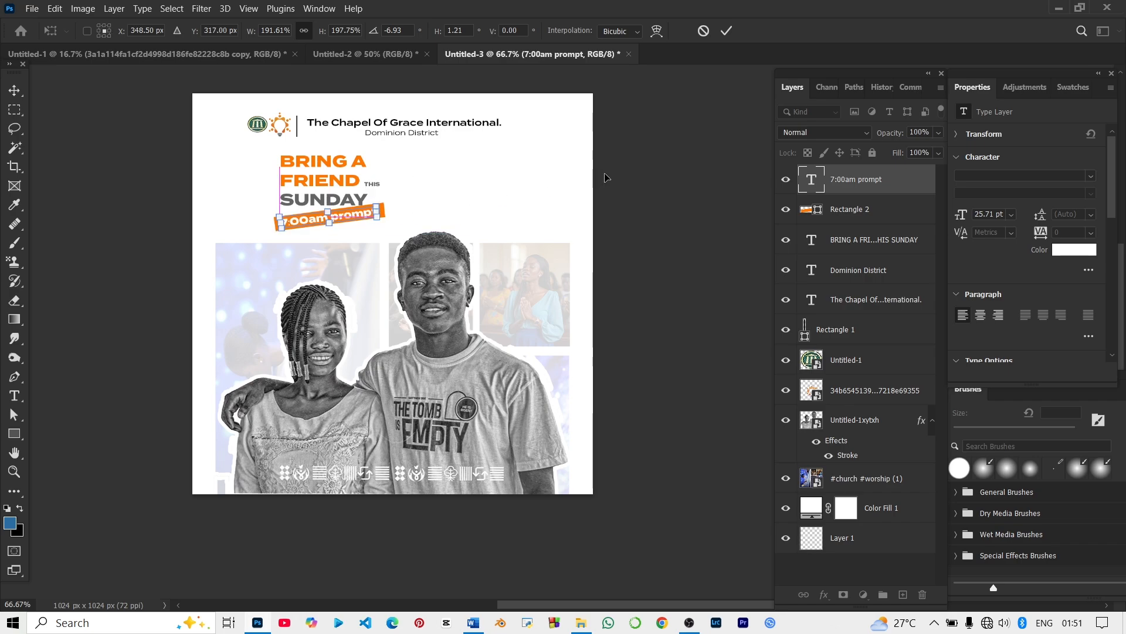
{"action": "left_click", "coordinate": [625, 167]}
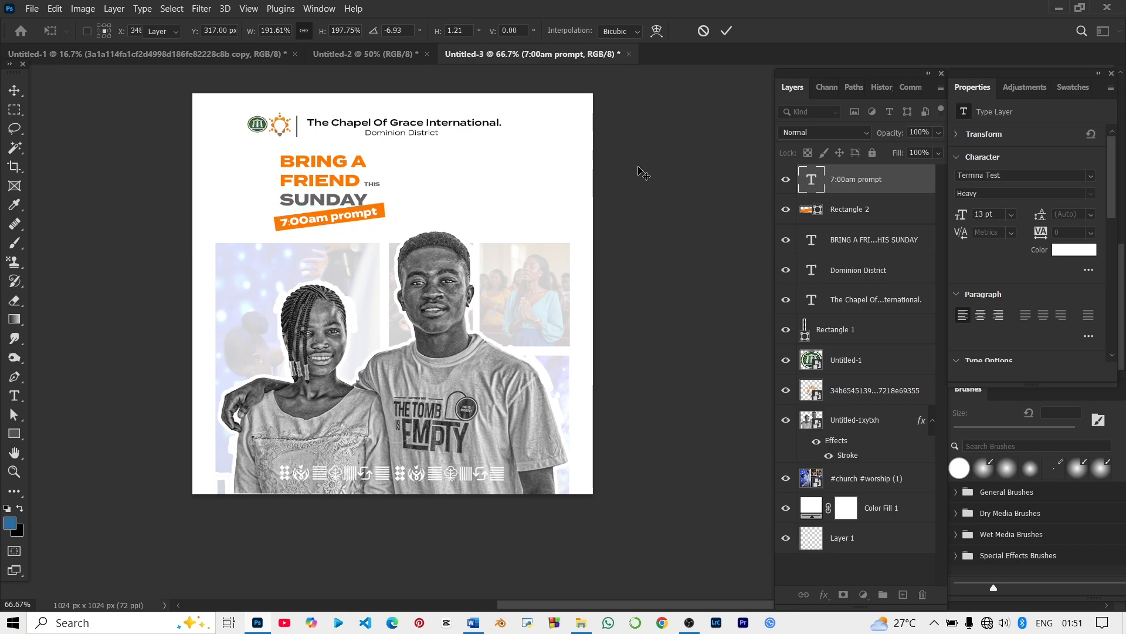
{"action": "left_click", "coordinate": [643, 173]}
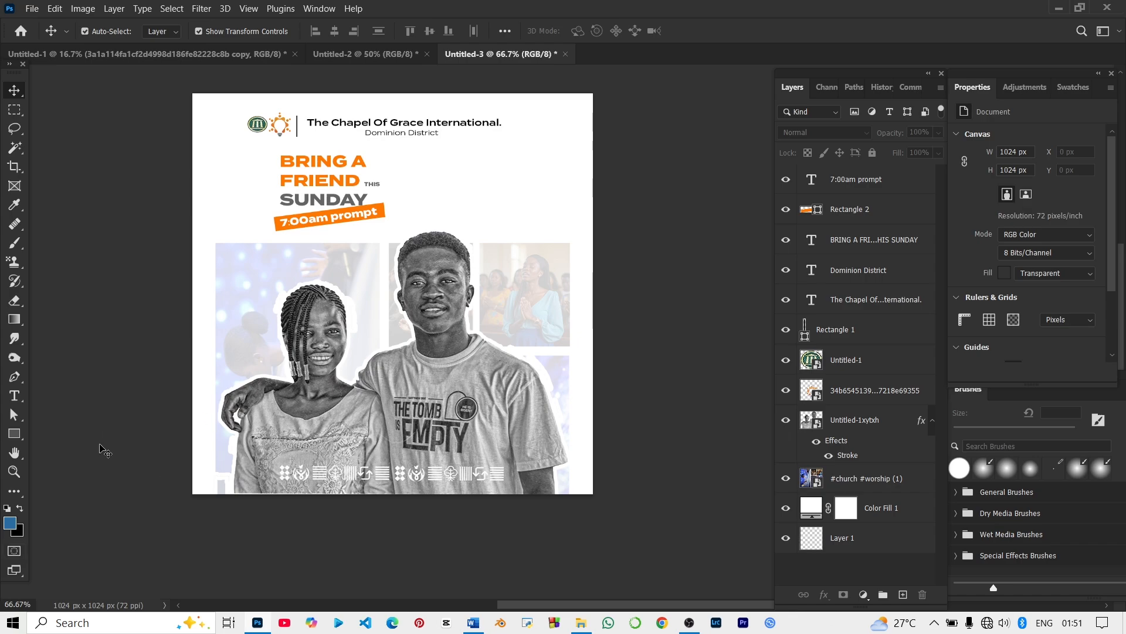
Duplicate the "BRING A FRIEND THIS SUNDAY" headline beside the original and replace the copy's text with "10th", "SEPT." and "2023" on three lines
{"action": "left_click", "coordinate": [293, 178]}
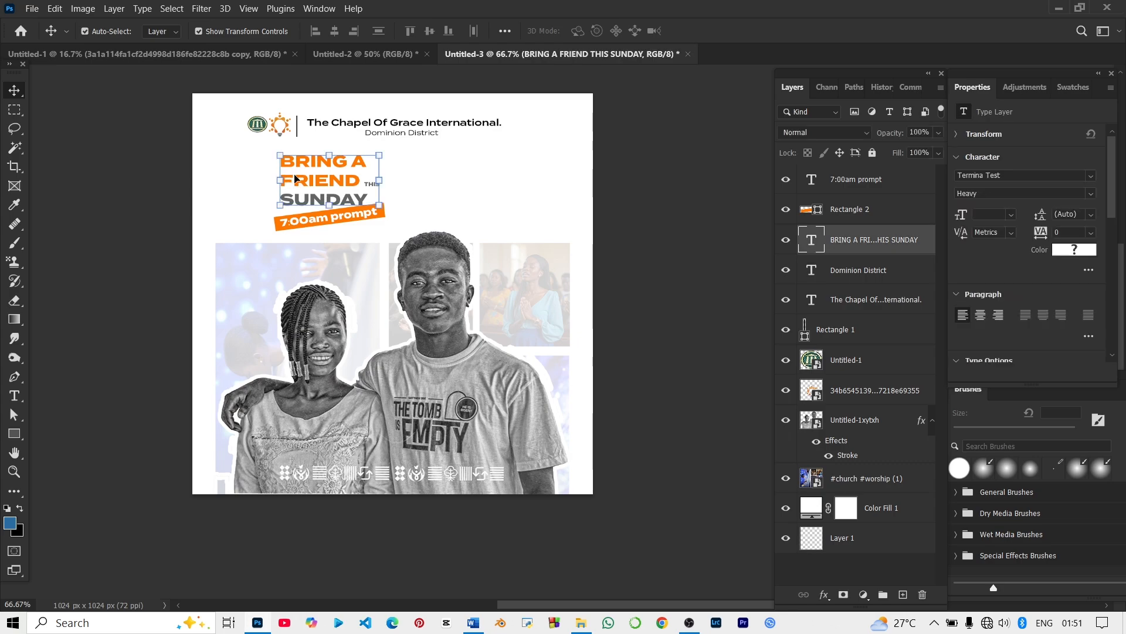
{"action": "left_click_drag", "start_coordinate": [296, 182], "coordinate": [458, 180]}
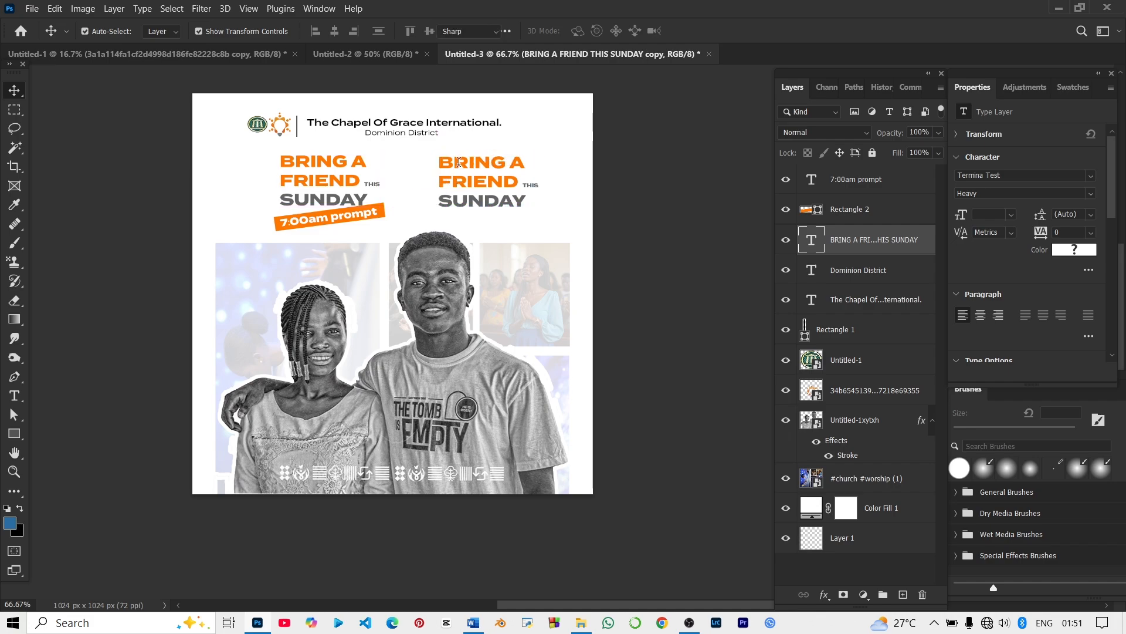
{"action": "double_click", "coordinate": [460, 164]}
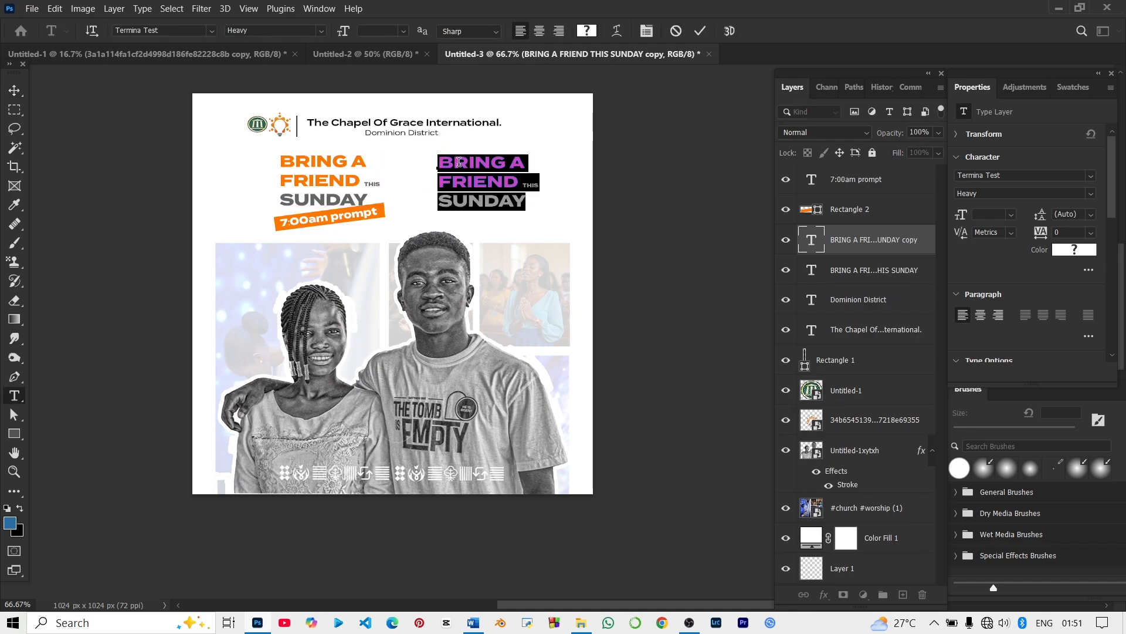
{"action": "type", "text": "10th"}
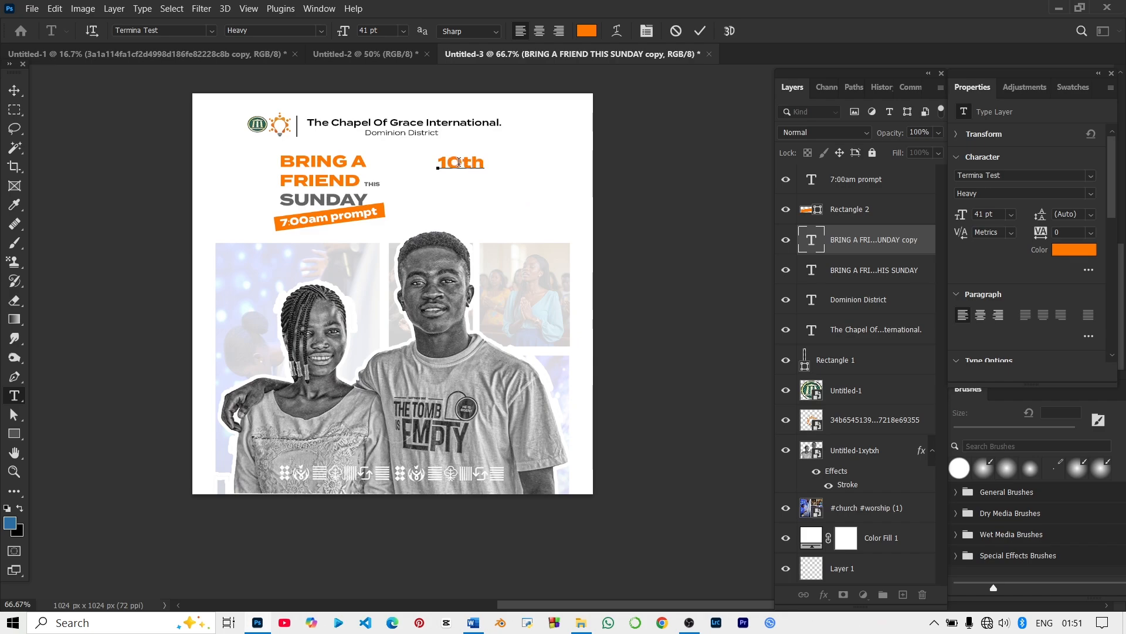
{"action": "key", "text": "Return"}
{"action": "type", "text": "SEPT"}
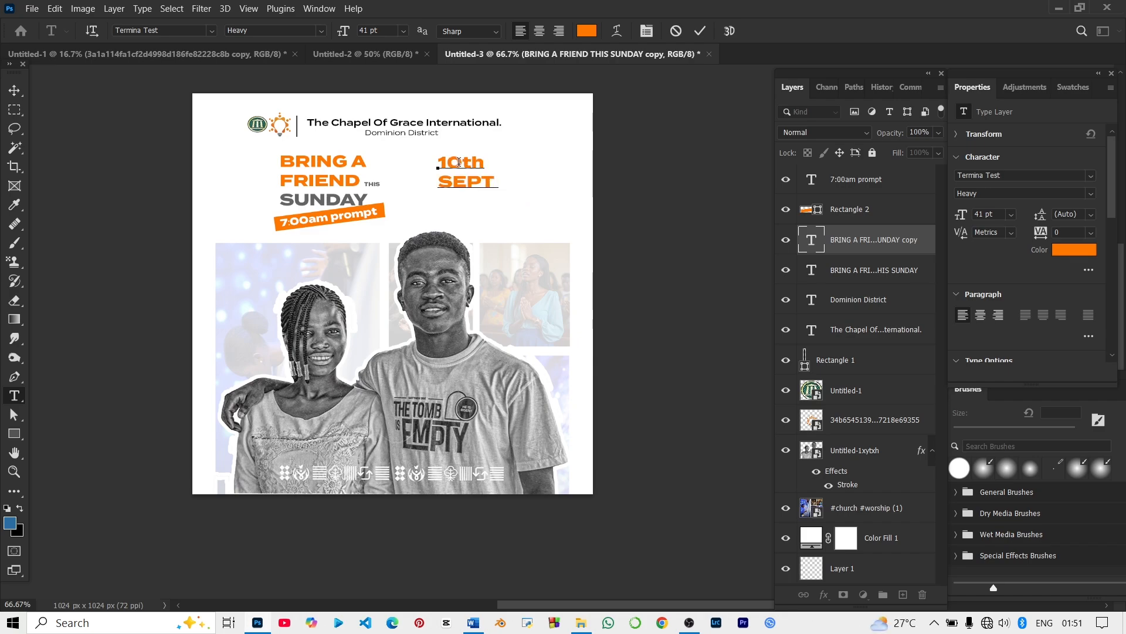
{"action": "type", "text": "."}
{"action": "key", "text": "Return"}
{"action": "type", "text": "2023"}
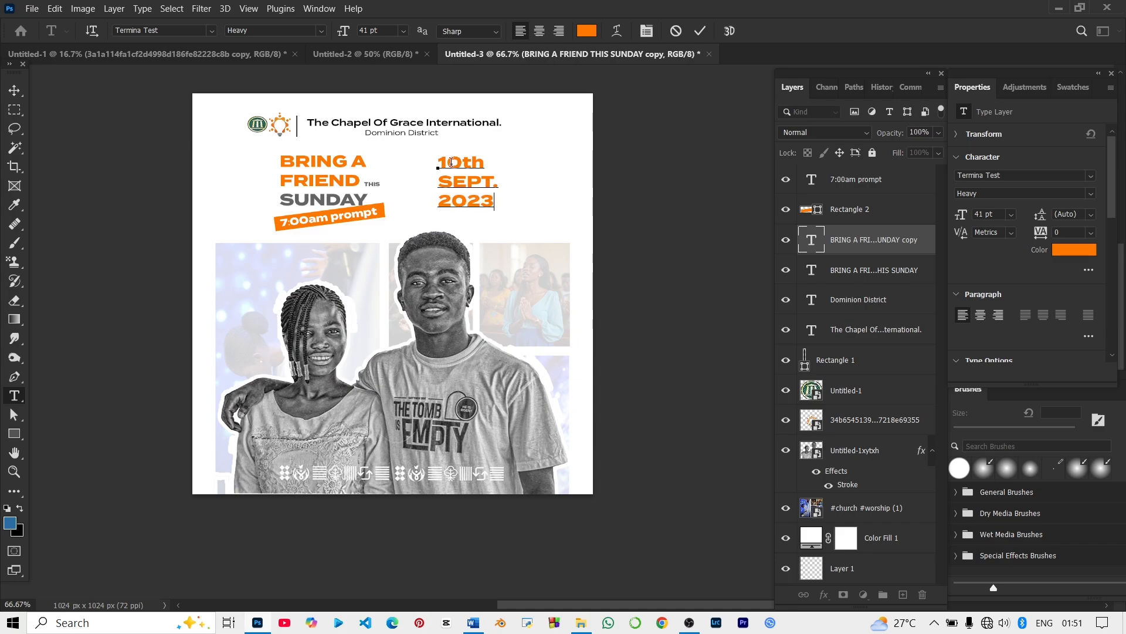
Recolour the whole "10th SEPT. 2023" text dark grey (646464)
{"action": "key", "text": "ctrl+a"}
{"action": "left_click", "coordinate": [1077, 251]}
{"action": "type", "text": "646464"}
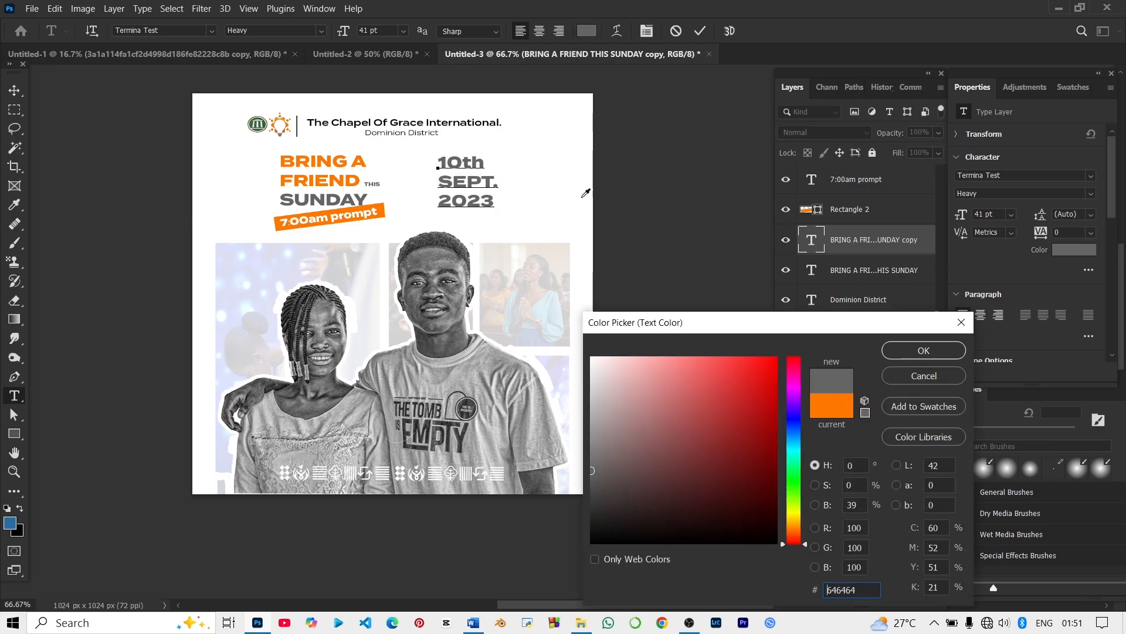
{"action": "left_click", "coordinate": [924, 350]}
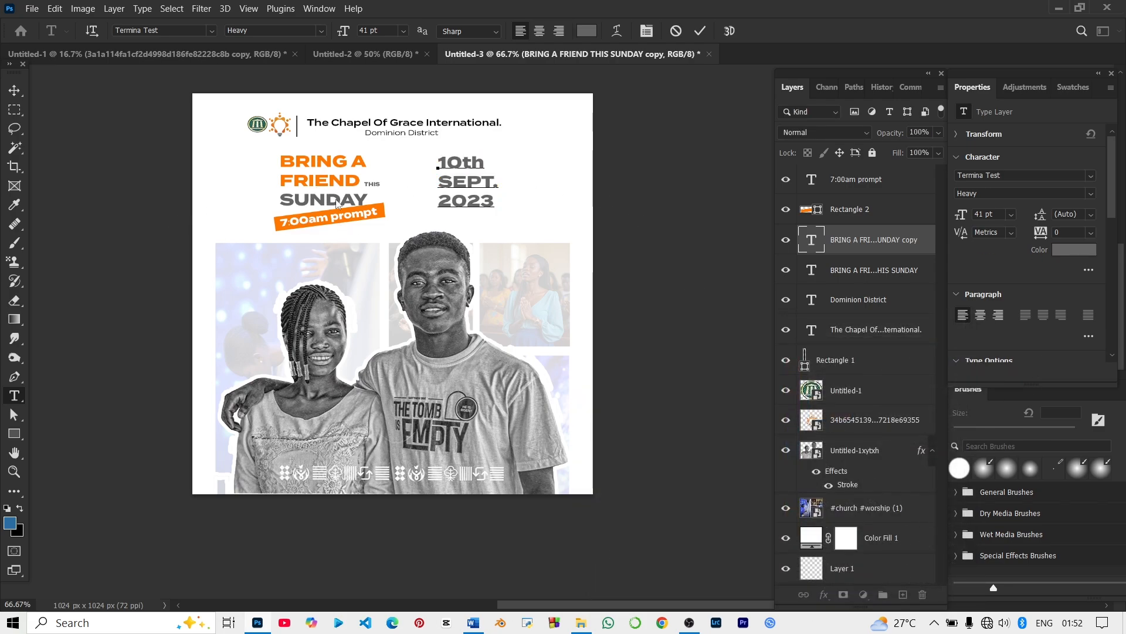
Recolour only the "SEPT." line of the date text bright blue (009aea)
{"action": "left_click_drag", "start_coordinate": [442, 180], "coordinate": [555, 179]}
{"action": "left_click", "coordinate": [1070, 249]}
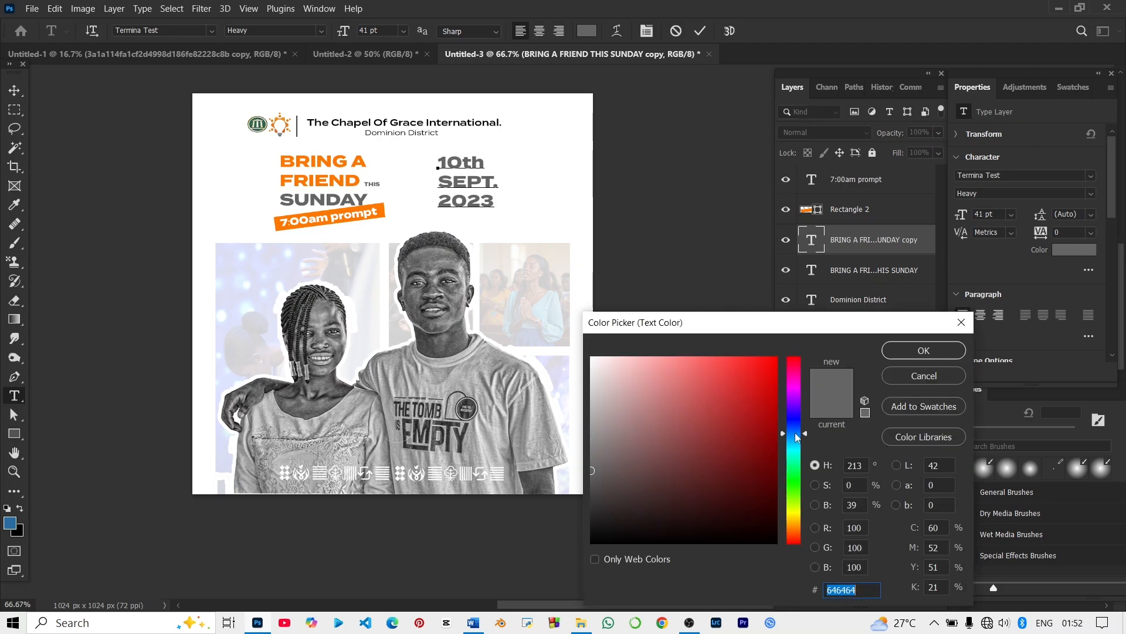
{"action": "left_click", "coordinate": [798, 434]}
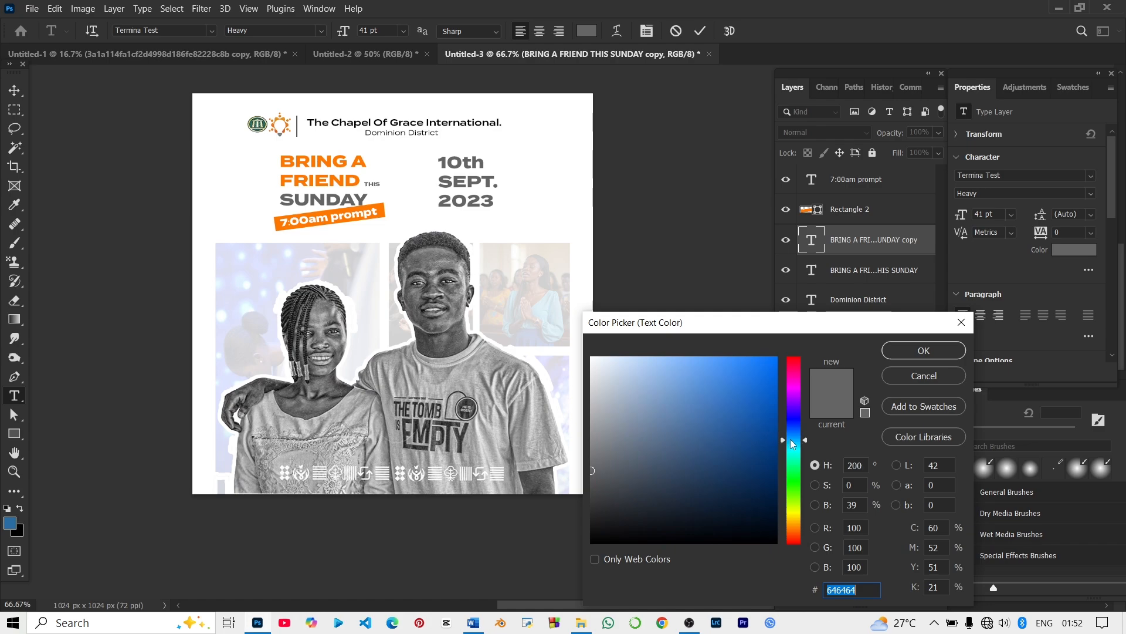
{"action": "left_click", "coordinate": [791, 439]}
{"action": "type", "text": "009aea"}
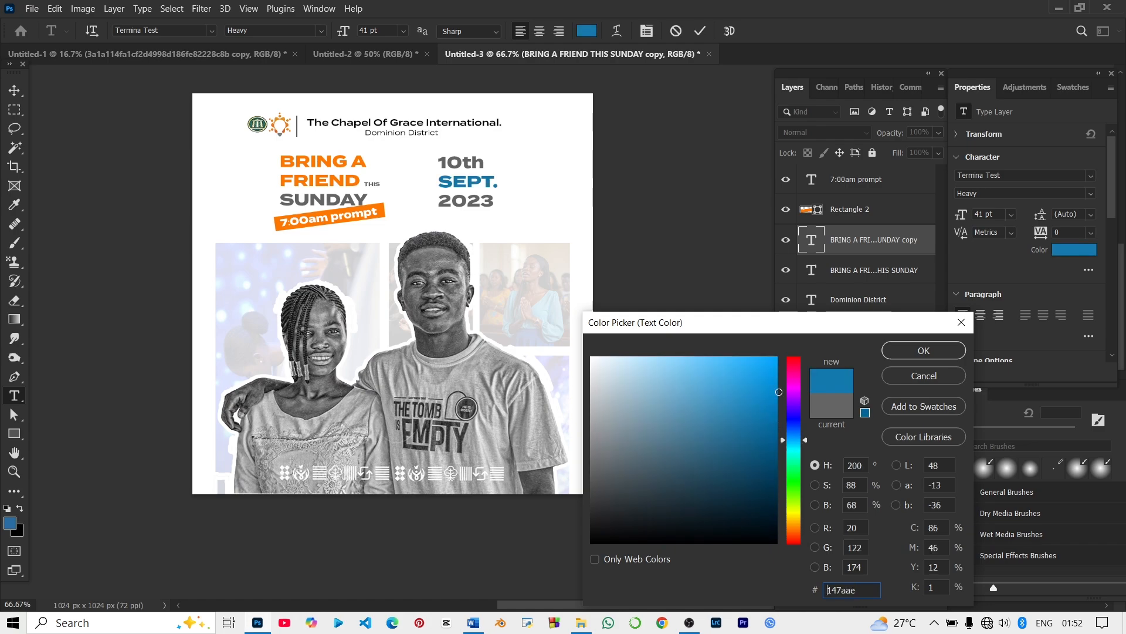
{"action": "left_click", "coordinate": [960, 350]}
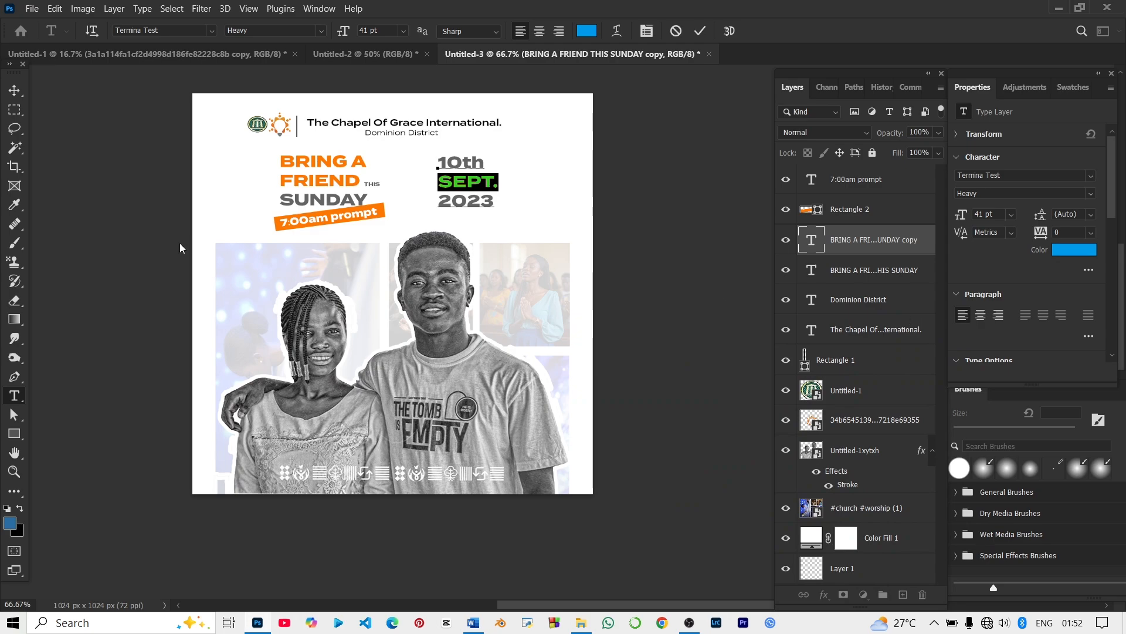
{"action": "left_click", "coordinate": [148, 232]}
{"action": "key", "text": "v"}
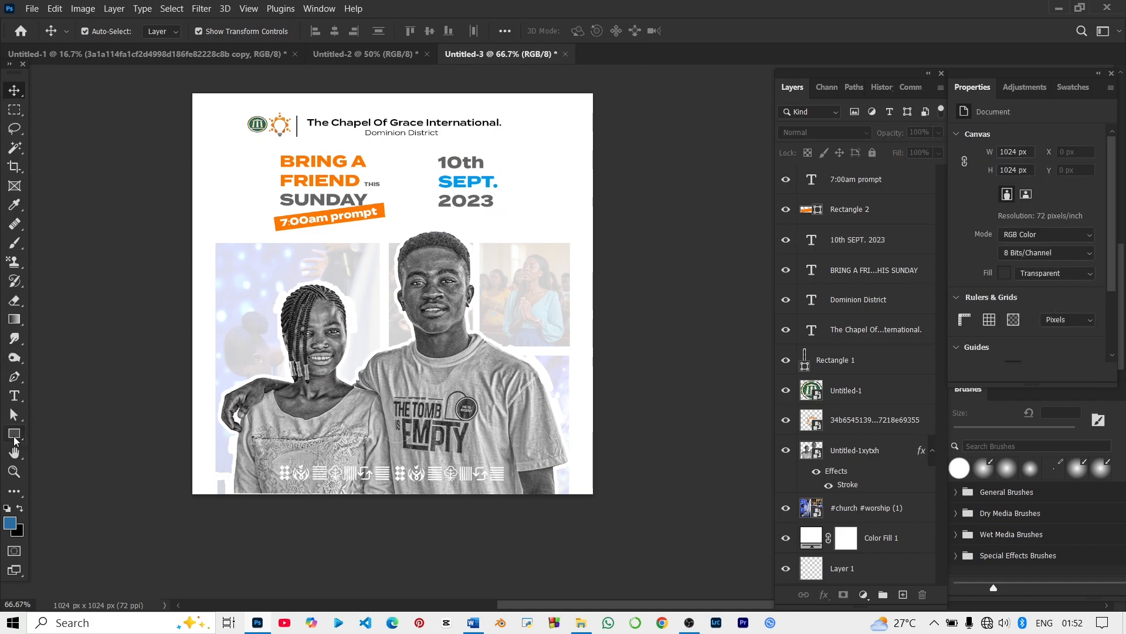
Draw a black triangle about 335 x 138 px just below the date, over the man's head
{"action": "left_click", "coordinate": [14, 434]}
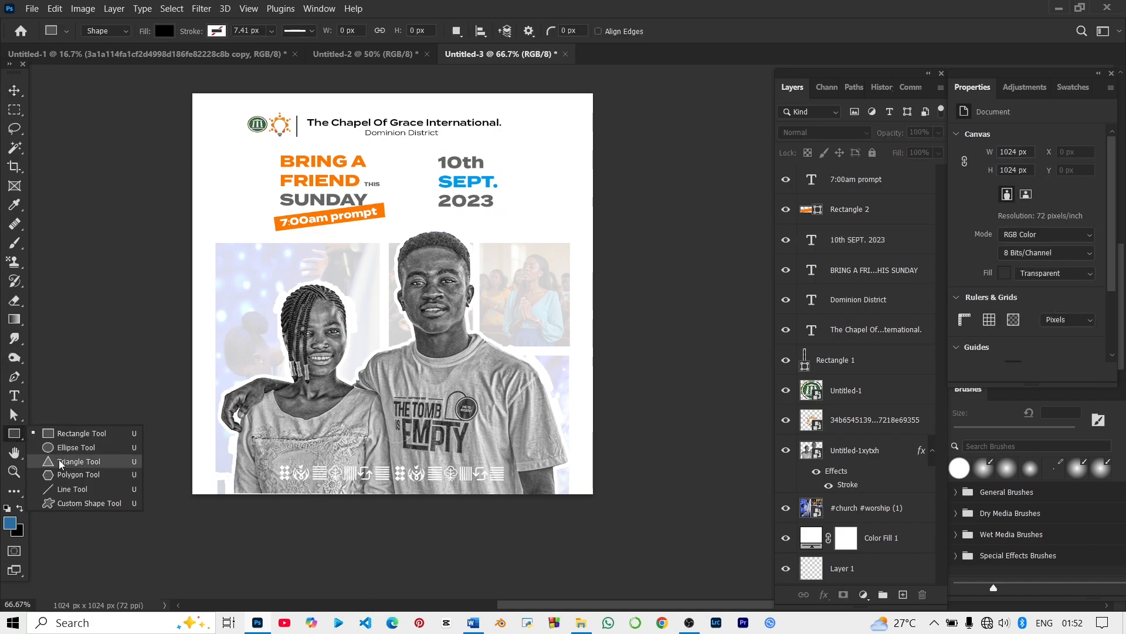
{"action": "left_click", "coordinate": [63, 462]}
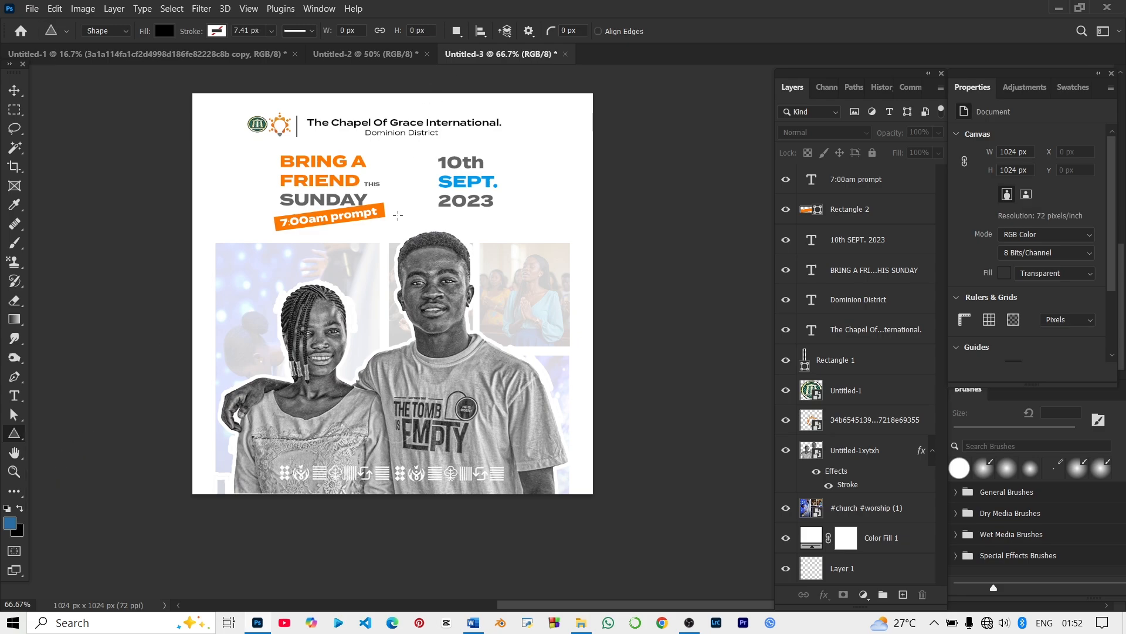
{"action": "left_click_drag", "start_coordinate": [398, 215], "coordinate": [528, 269]}
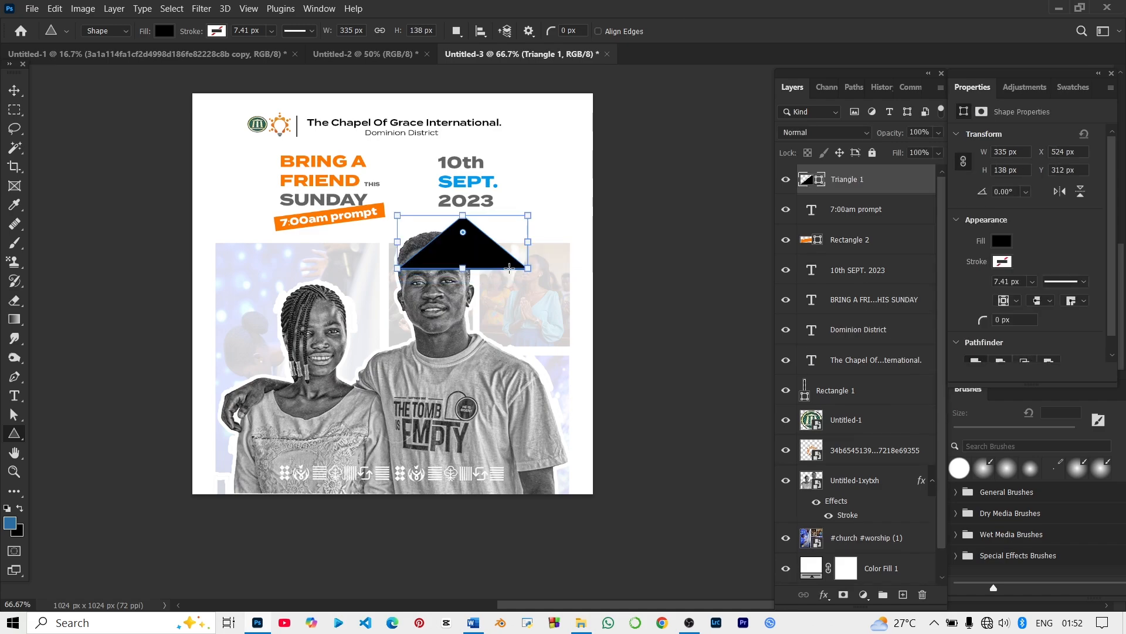
{"action": "left_click", "coordinate": [1002, 242]}
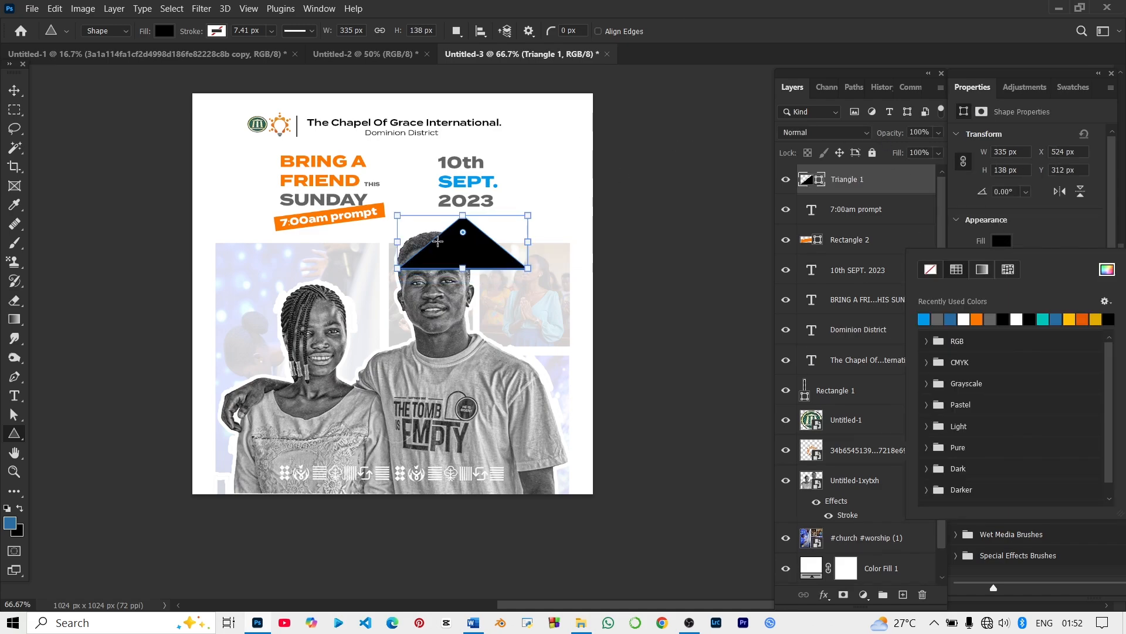
{"action": "key", "text": "Escape"}
{"action": "key", "text": "v"}
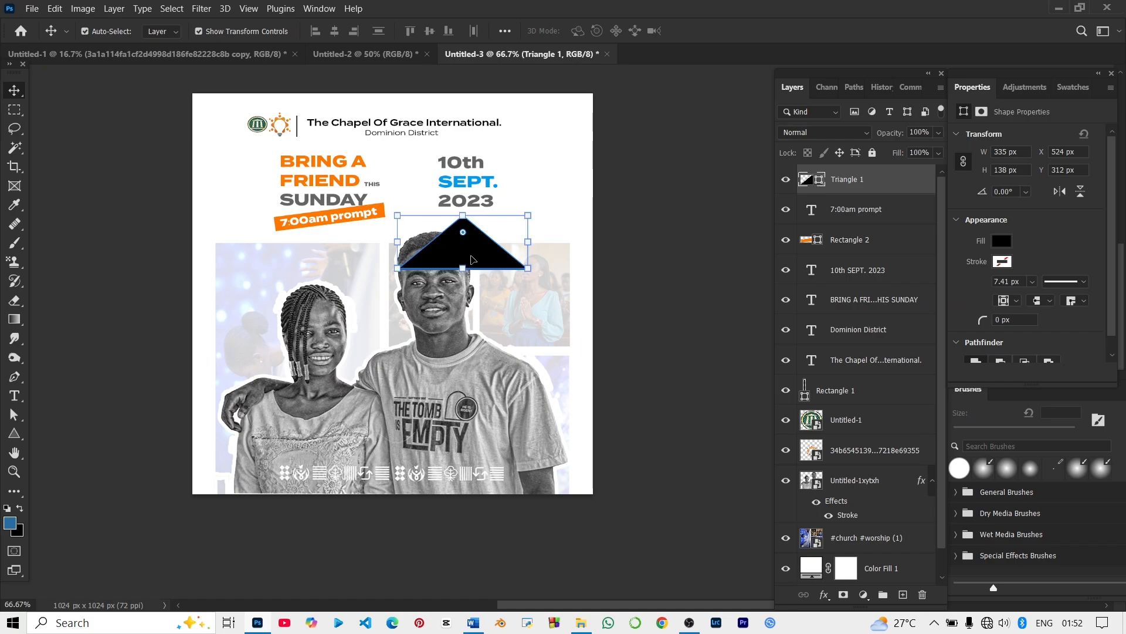
Duplicate the black triangle about 70 px lower, align it horizontally with the original and fill the copy white
{"action": "left_click_drag", "start_coordinate": [474, 254], "coordinate": [474, 280]}
{"action": "key", "text": "ctrl+j"}
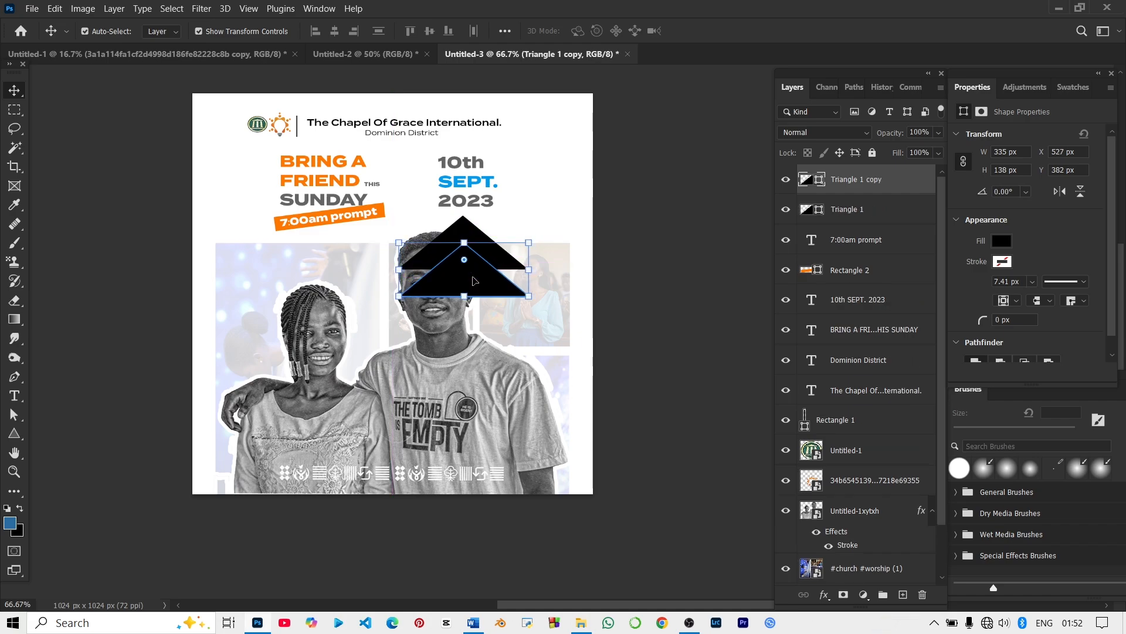
{"action": "key", "text": "Left"}
{"action": "key", "text": "Left"}
{"action": "key", "text": "Right"}
{"action": "key", "text": "Right"}
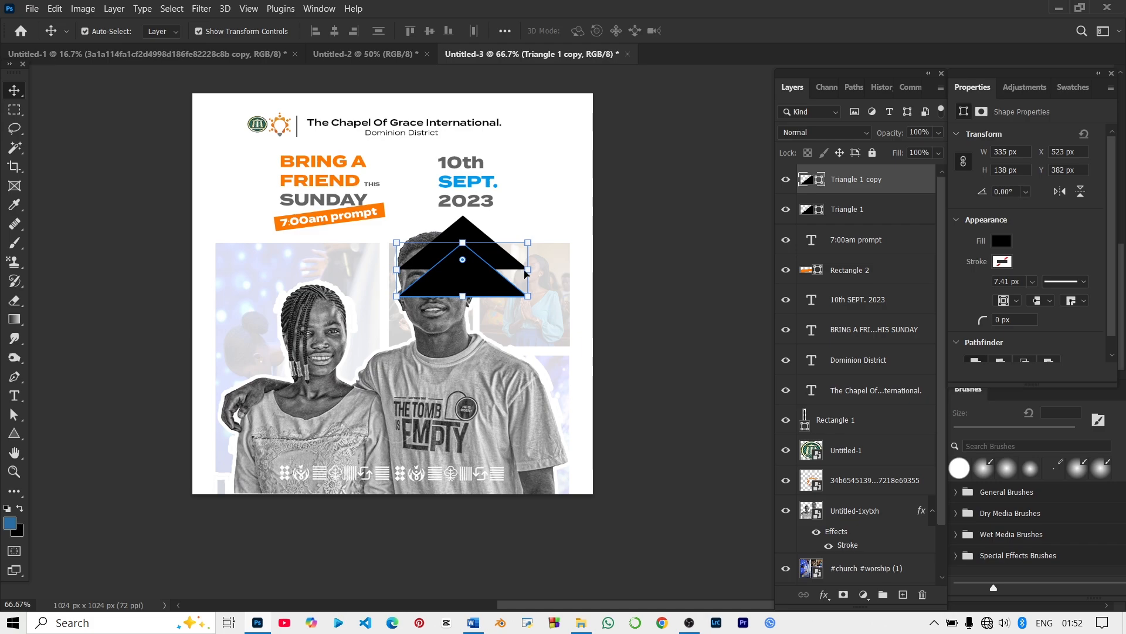
{"action": "left_click", "coordinate": [1002, 243]}
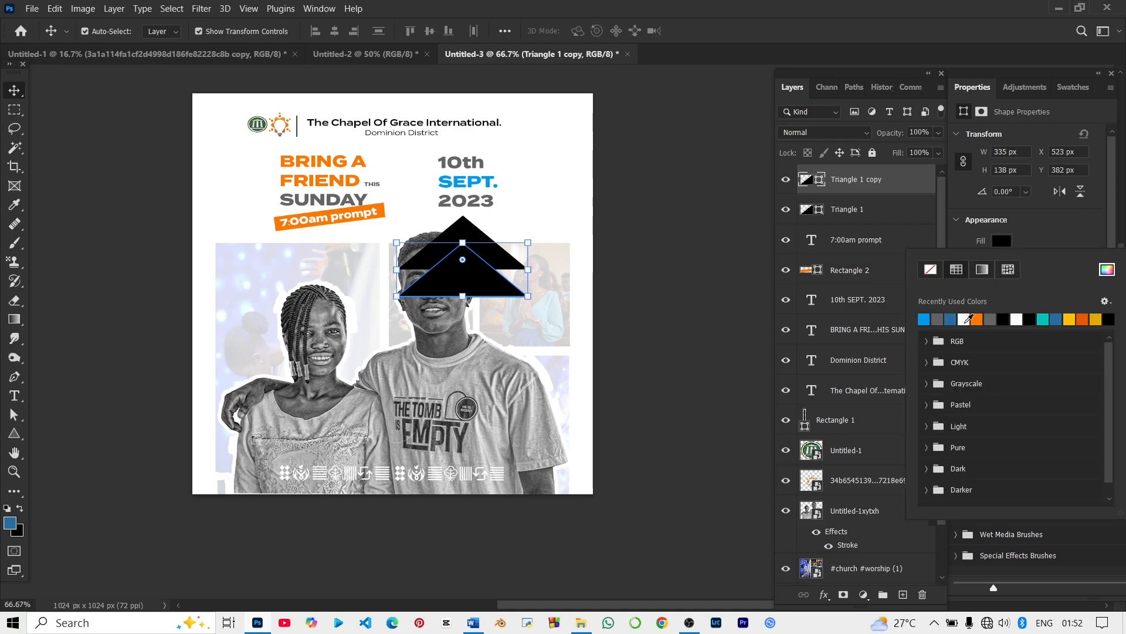
{"action": "left_click", "coordinate": [964, 319]}
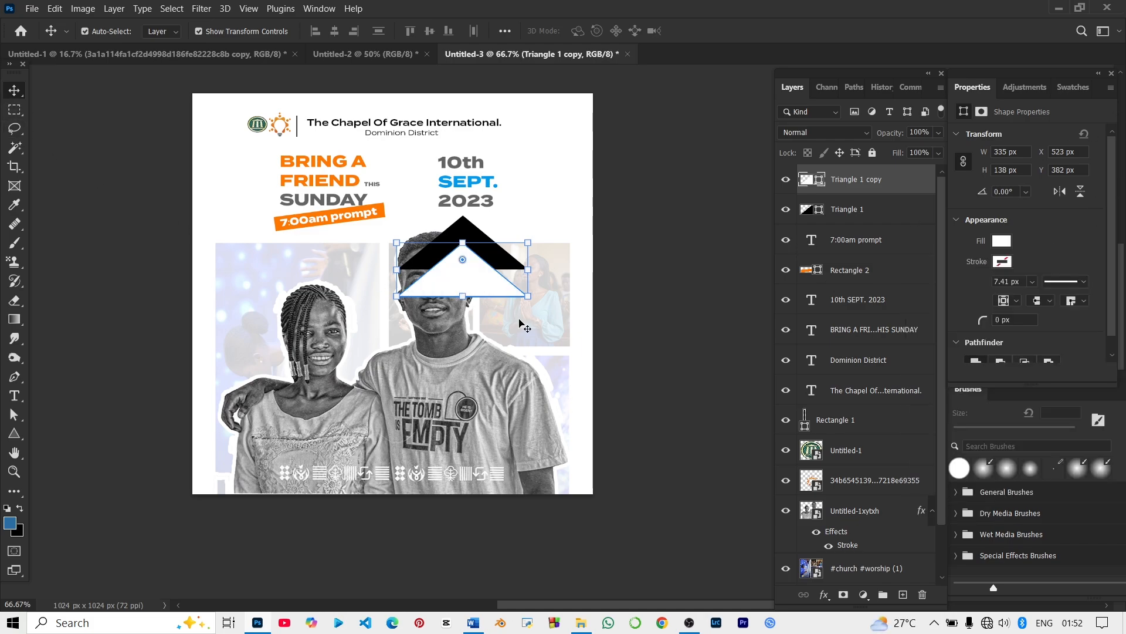
{"action": "left_click", "coordinate": [677, 294]}
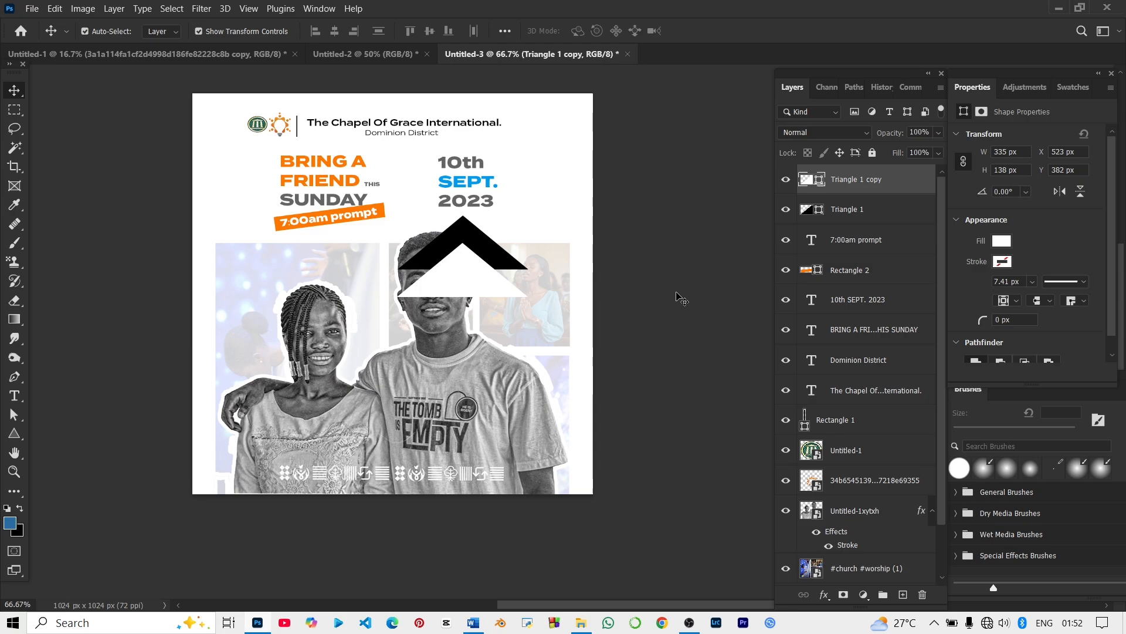
Duplicate the black triangle in front of the white one and move the copy straight down to about Y 420 px
{"action": "left_click", "coordinate": [453, 286]}
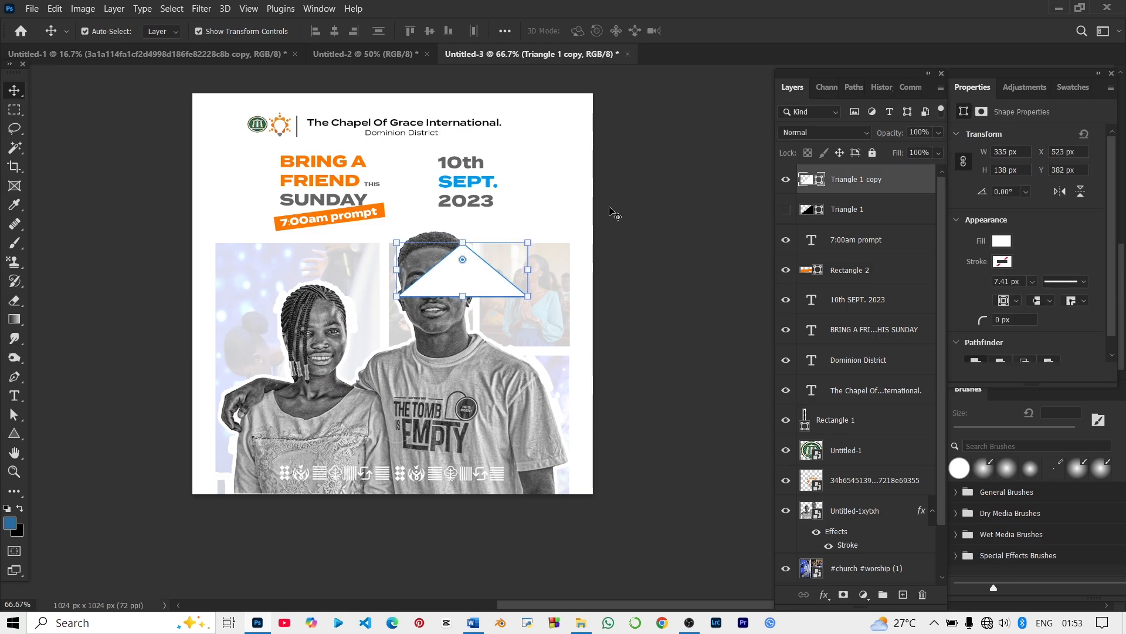
{"action": "key", "text": "ctrl+z"}
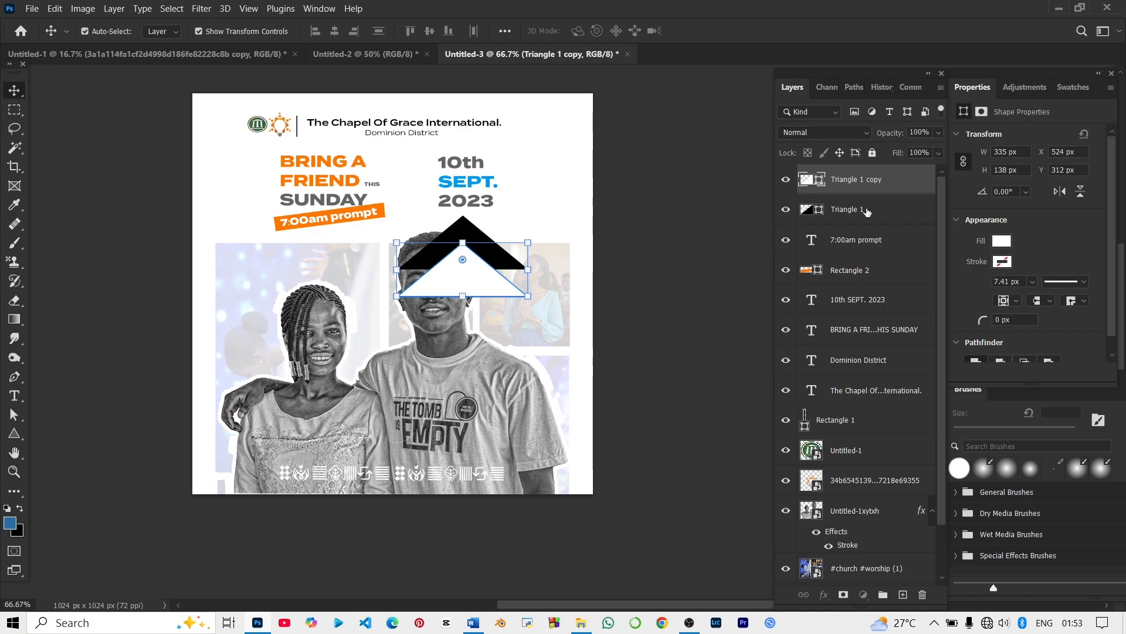
{"action": "left_click", "coordinate": [867, 210]}
{"action": "left_click_drag", "start_coordinate": [867, 212], "coordinate": [872, 171]}
{"action": "left_click_drag", "start_coordinate": [463, 253], "coordinate": [461, 291]}
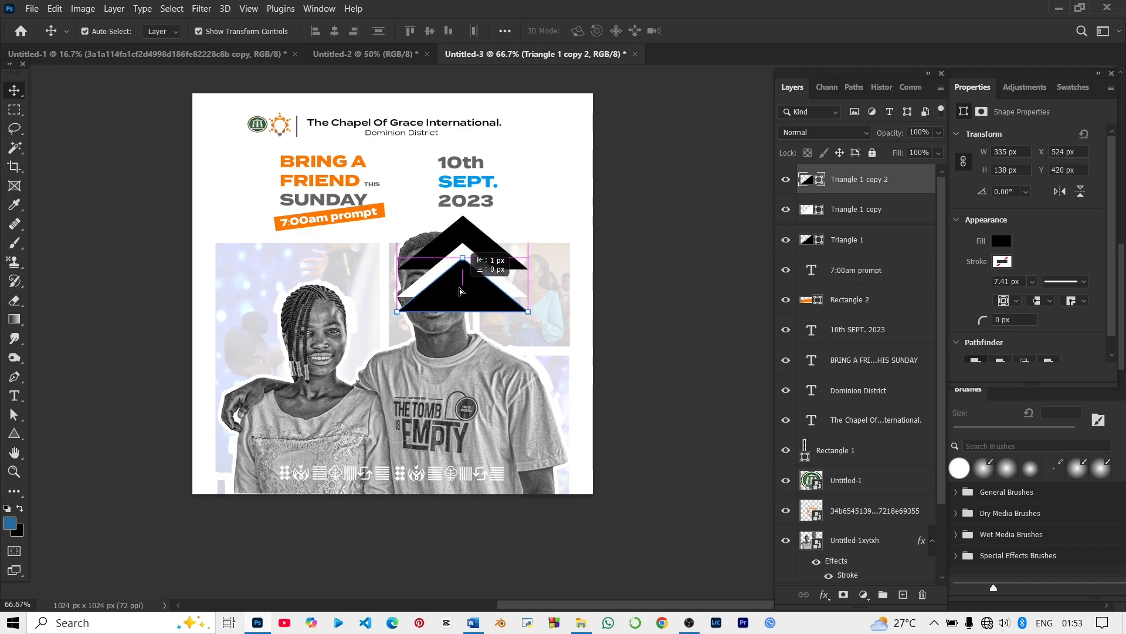
{"action": "left_click", "coordinate": [644, 301]}
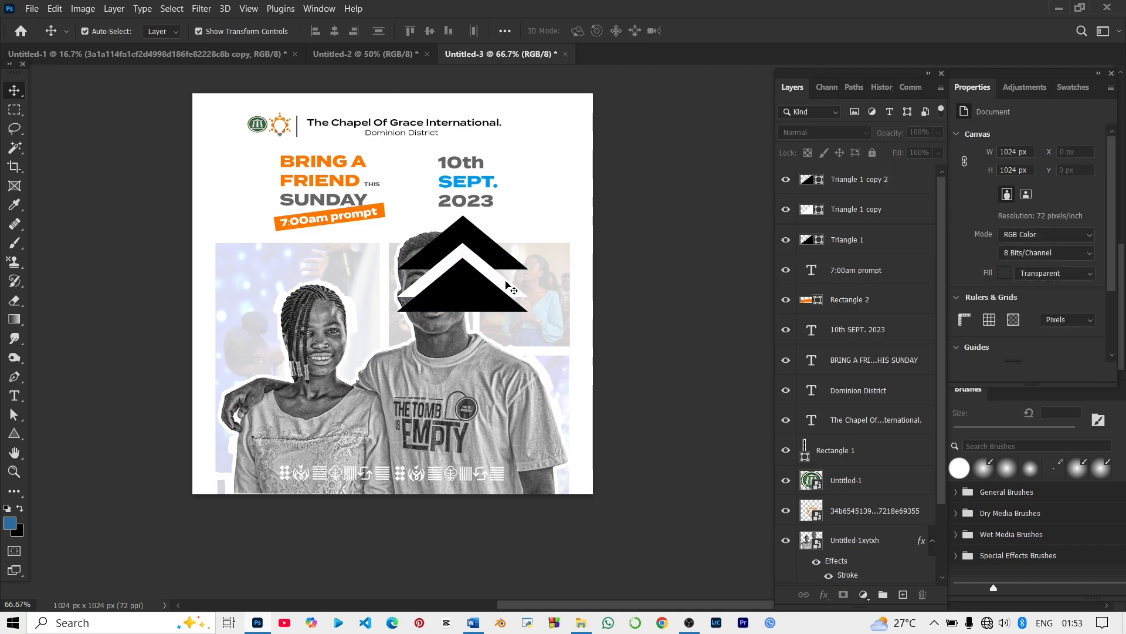
{"action": "left_click", "coordinate": [827, 213]}
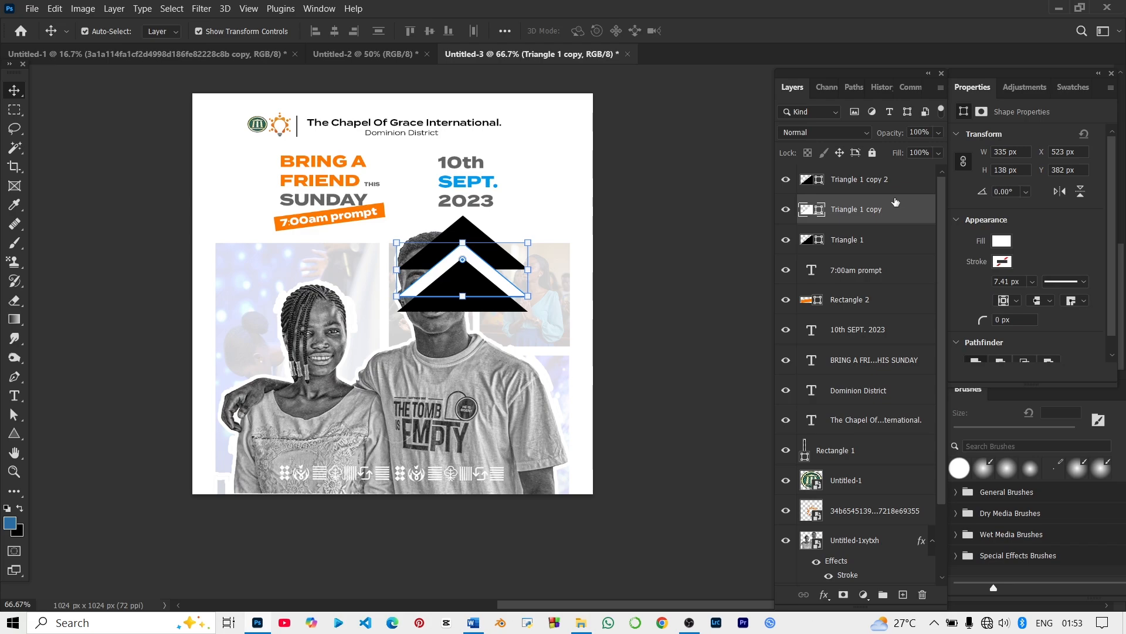
{"action": "left_click_drag", "start_coordinate": [890, 213], "coordinate": [876, 169]}
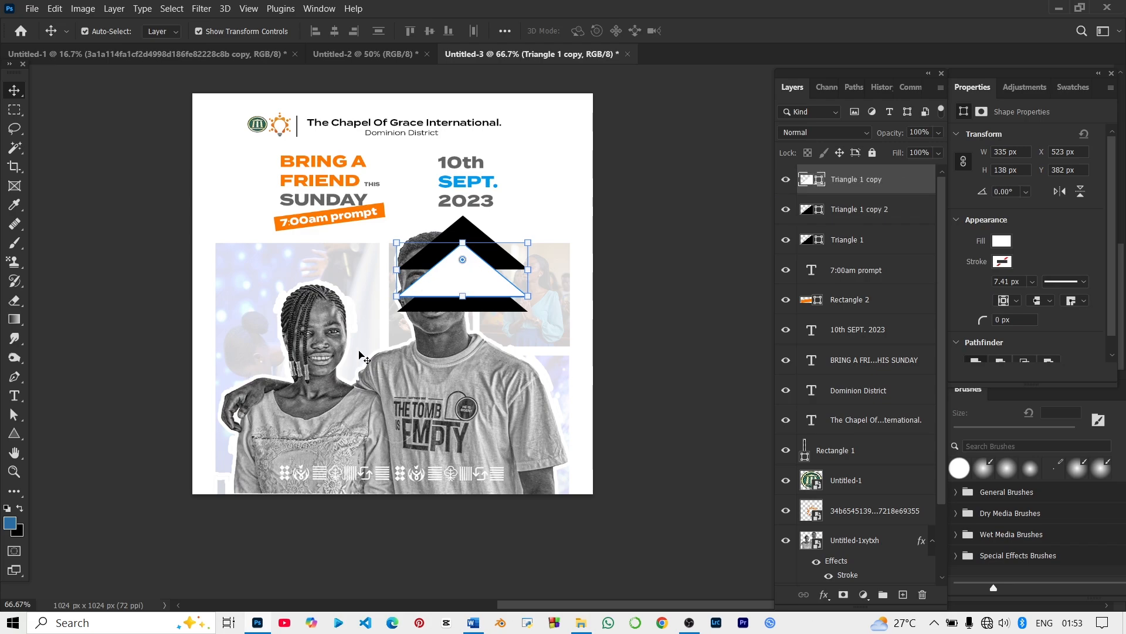
{"action": "left_click_drag", "start_coordinate": [454, 297], "coordinate": [469, 322]}
{"action": "key", "text": "ctrl+z"}
{"action": "left_click_drag", "start_coordinate": [890, 179], "coordinate": [890, 204]}
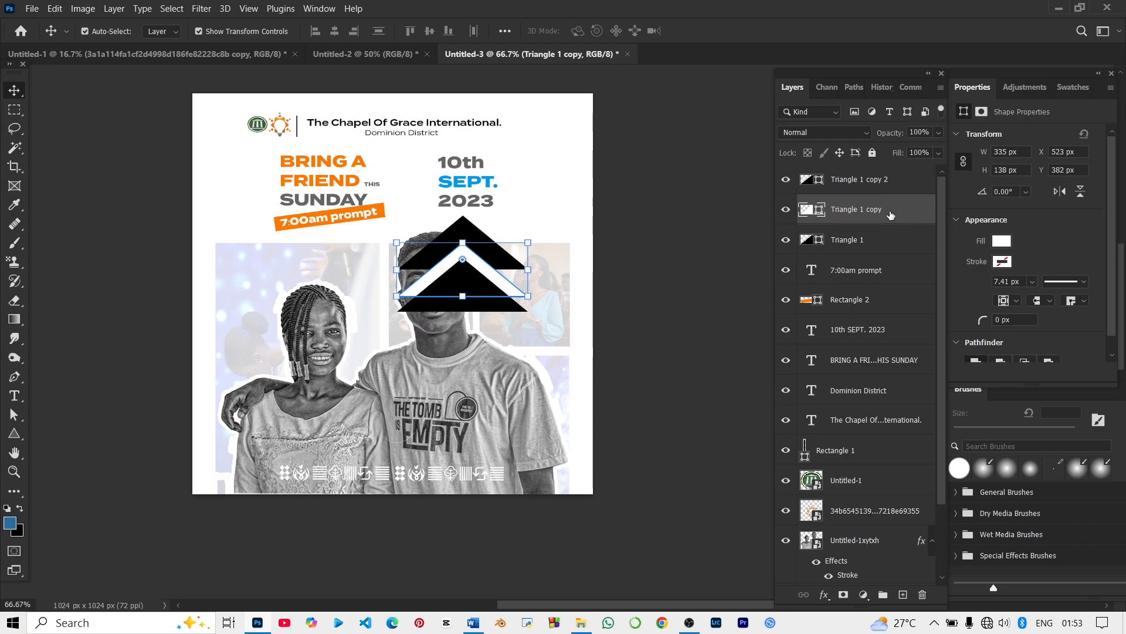
Duplicate the white triangle in front of the lower black one and move the copy straight down by about 107 px
{"action": "left_click_drag", "start_coordinate": [891, 215], "coordinate": [892, 171]}
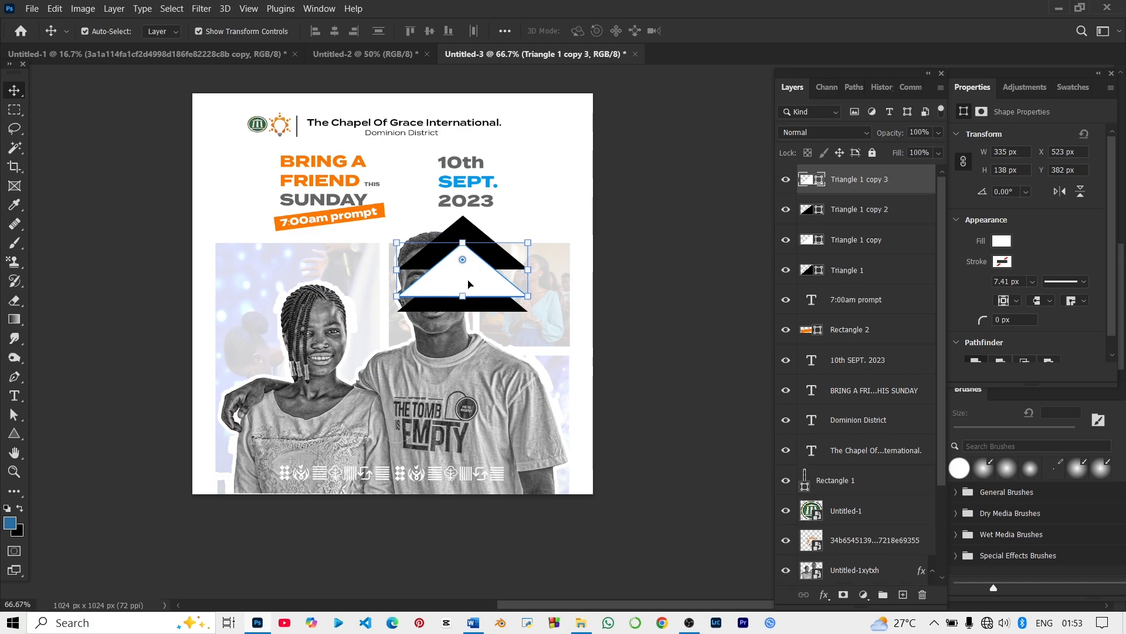
{"action": "left_click_drag", "start_coordinate": [470, 280], "coordinate": [470, 322]}
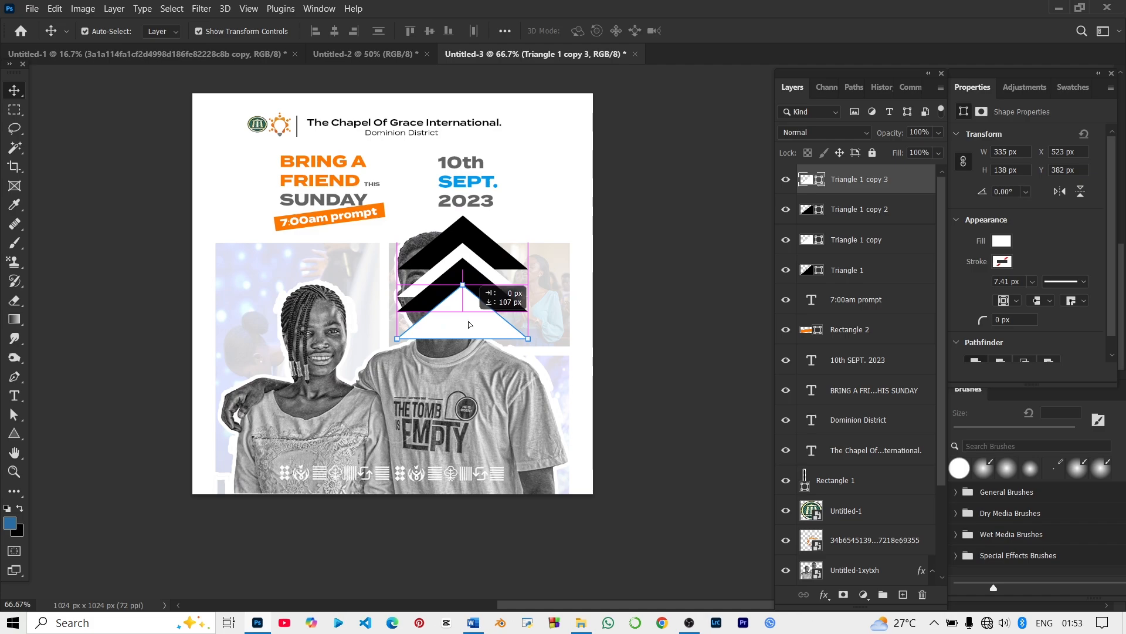
{"action": "left_click", "coordinate": [748, 222]}
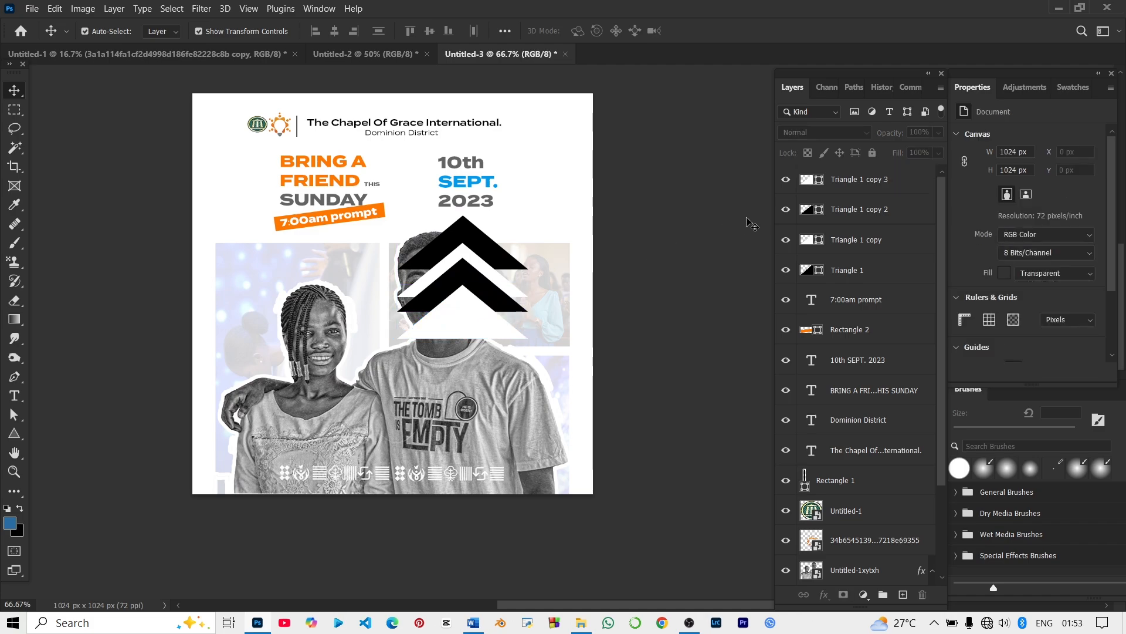
Combine the four stacked black and white triangle layers into a single smart object
{"action": "left_click", "coordinate": [855, 271]}
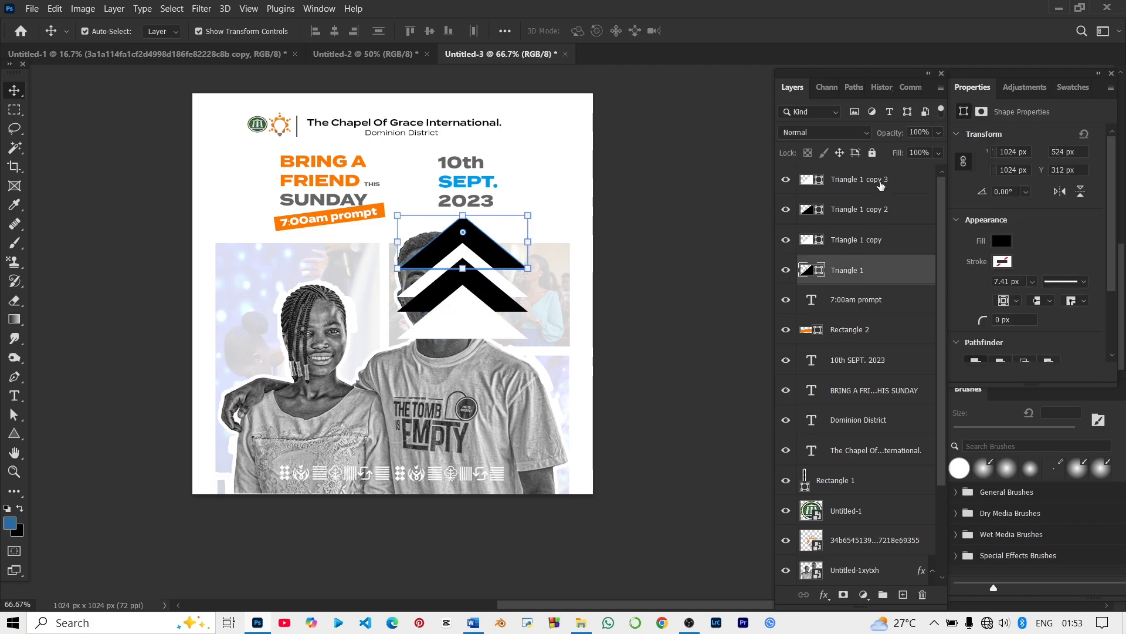
{"action": "left_click", "coordinate": [880, 183], "text": "shift"}
{"action": "right_click", "coordinate": [880, 185]}
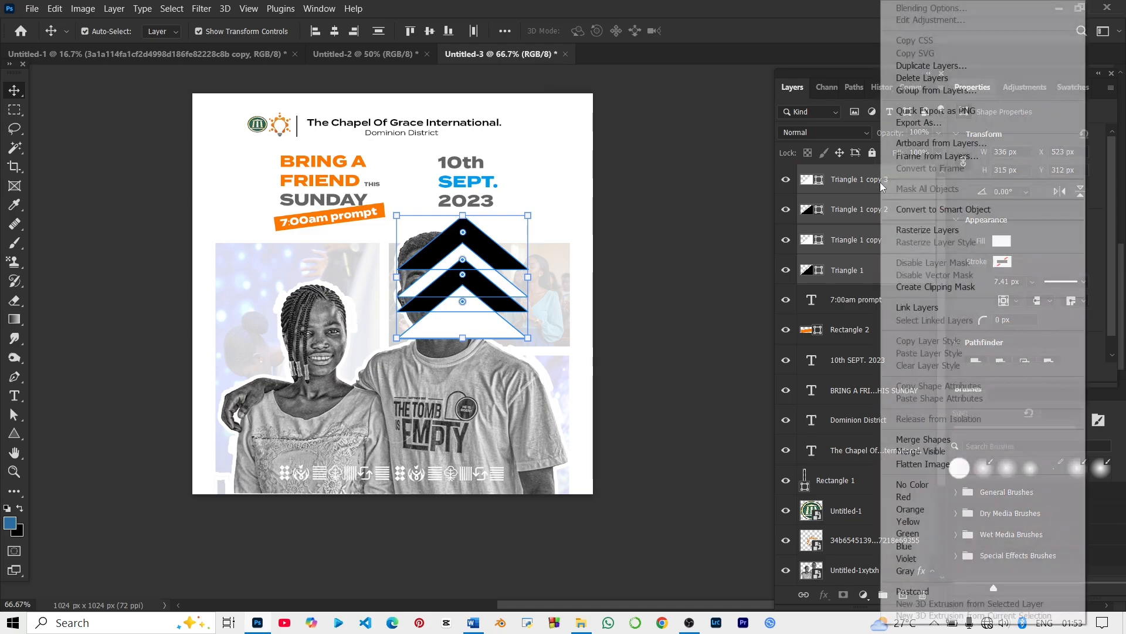
{"action": "left_click", "coordinate": [931, 210]}
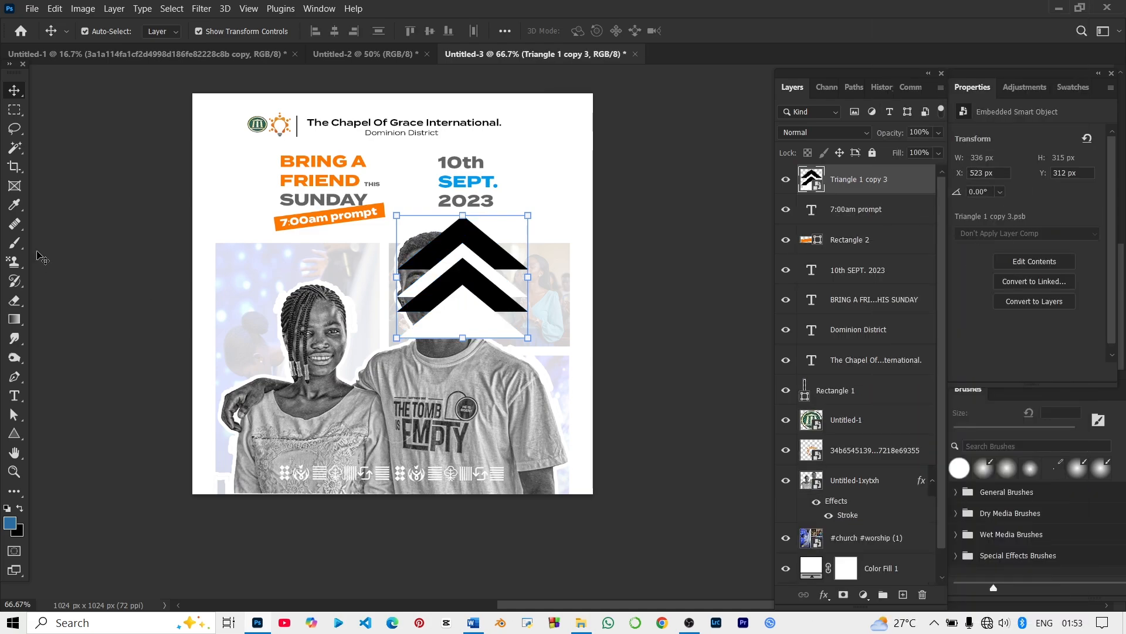
Select the black areas of the triangle smart object with the Magic Wand and add a layer mask that keeps only those chevrons
{"action": "left_click", "coordinate": [14, 148]}
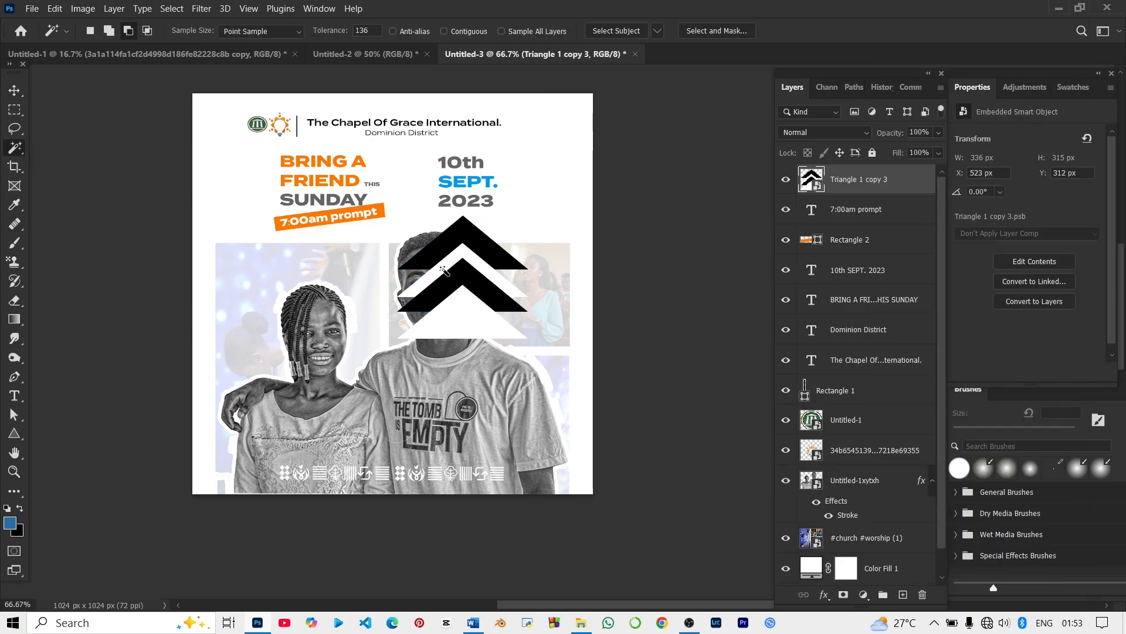
{"action": "left_click", "coordinate": [469, 236]}
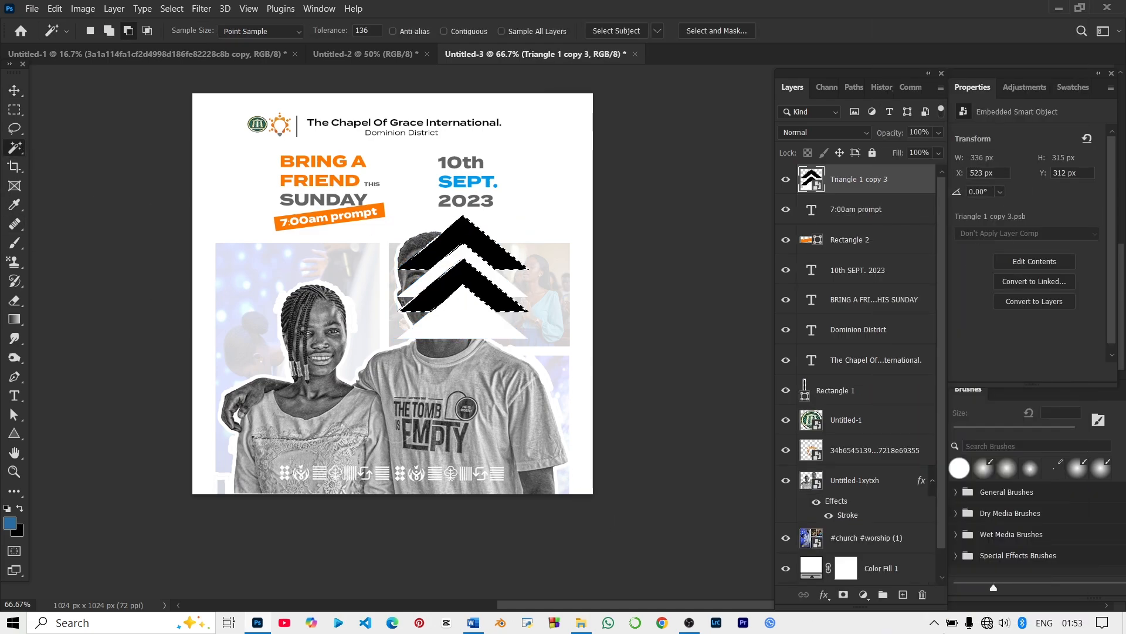
{"action": "left_click", "coordinate": [844, 595]}
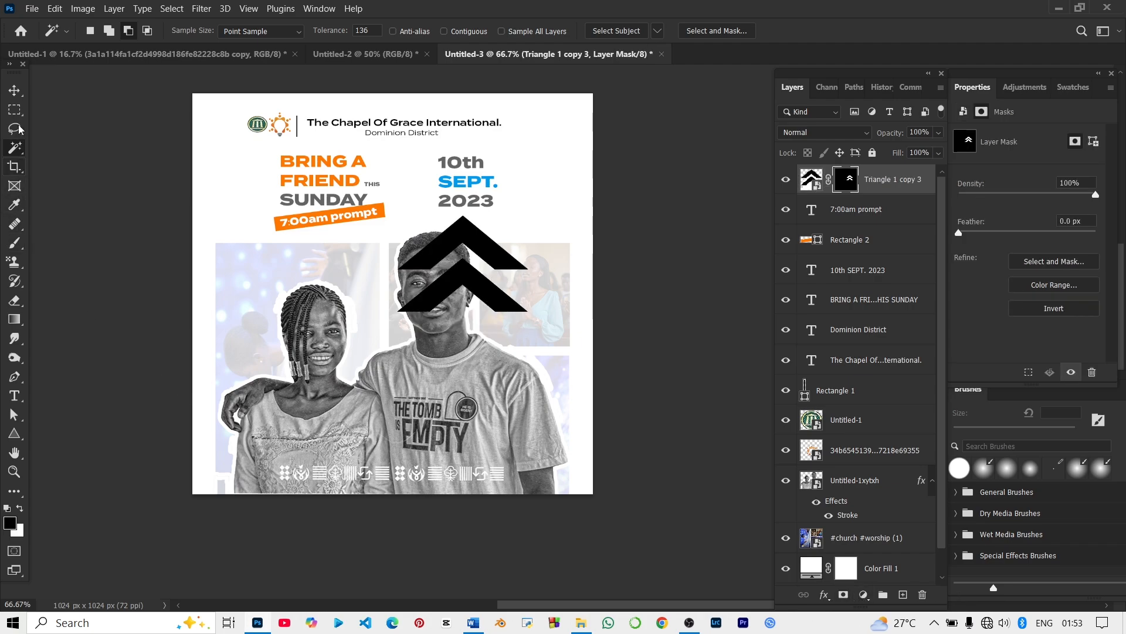
Squash the masked chevrons vertically to roughly three quarters of their height, keeping their upper edge and width
{"action": "left_click", "coordinate": [14, 90]}
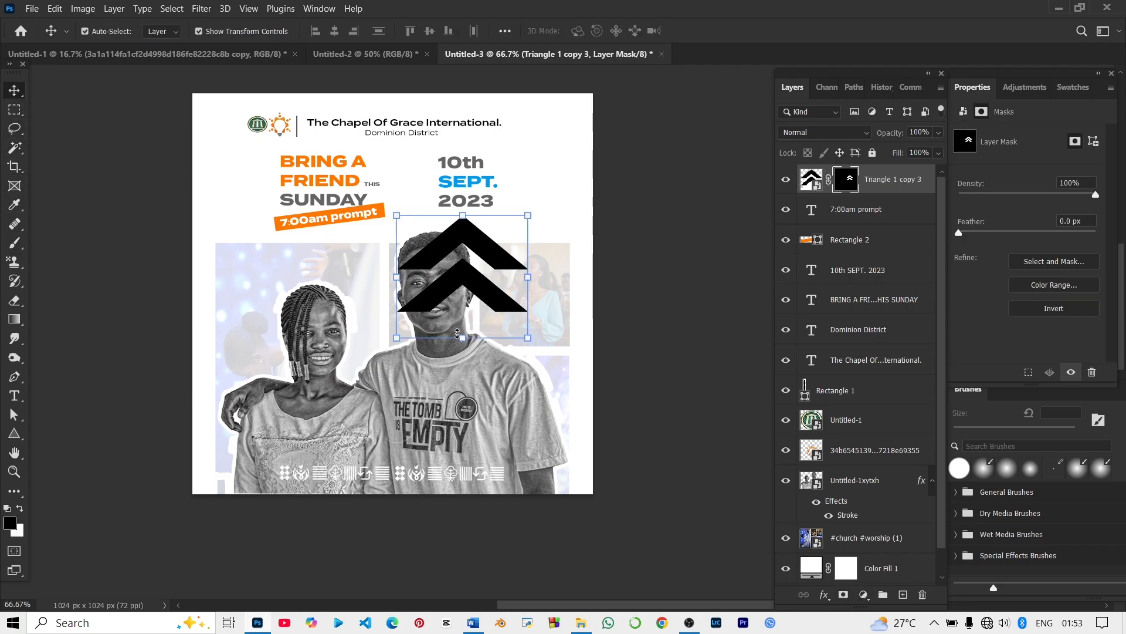
{"action": "left_click_drag", "start_coordinate": [461, 340], "coordinate": [466, 314]}
{"action": "key", "text": "Return"}
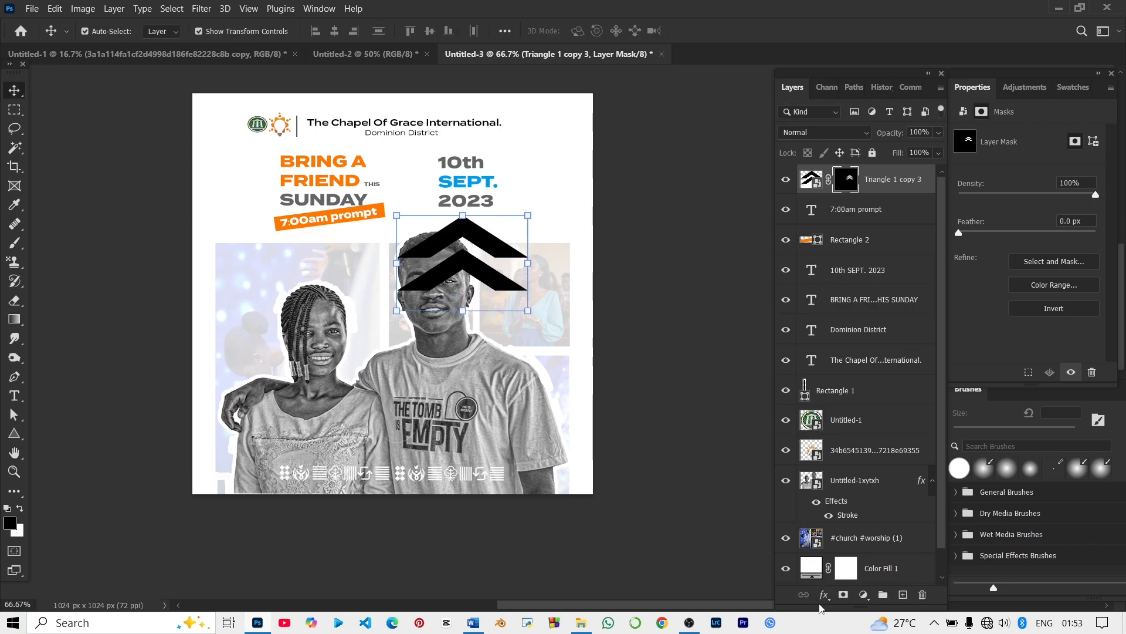
{"action": "left_click", "coordinate": [823, 594]}
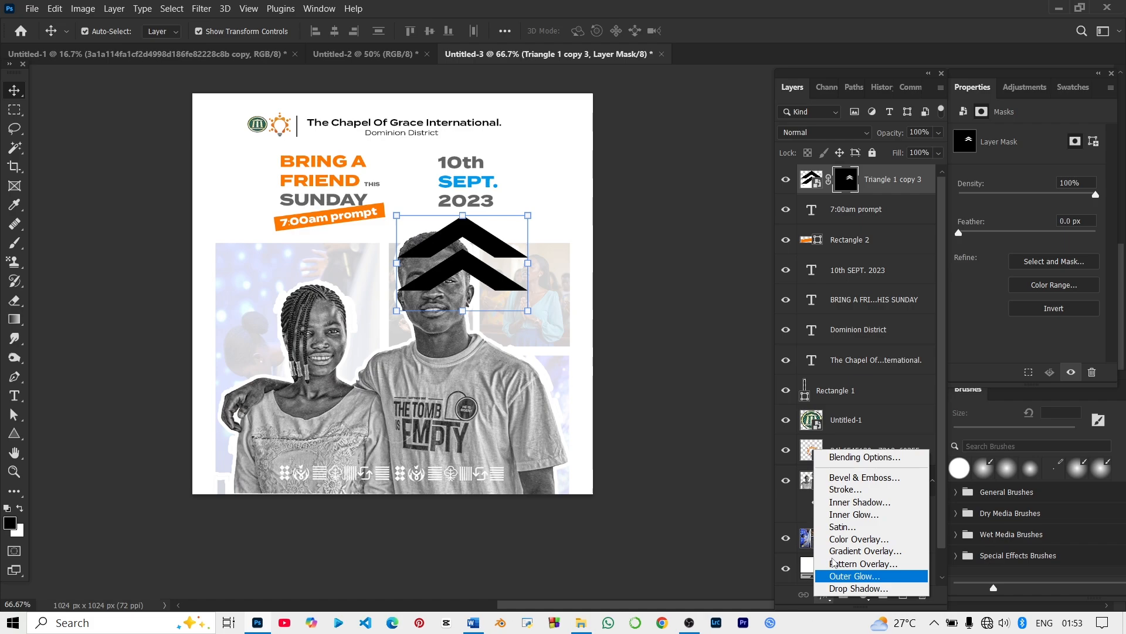
{"action": "left_click", "coordinate": [860, 503]}
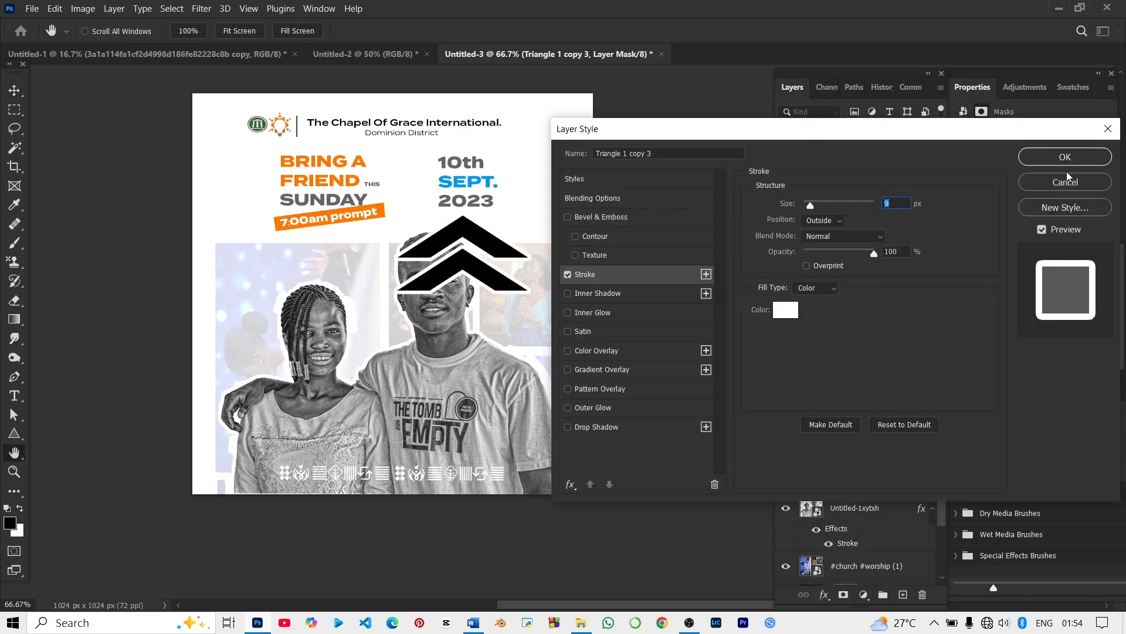
{"action": "left_click", "coordinate": [1066, 183]}
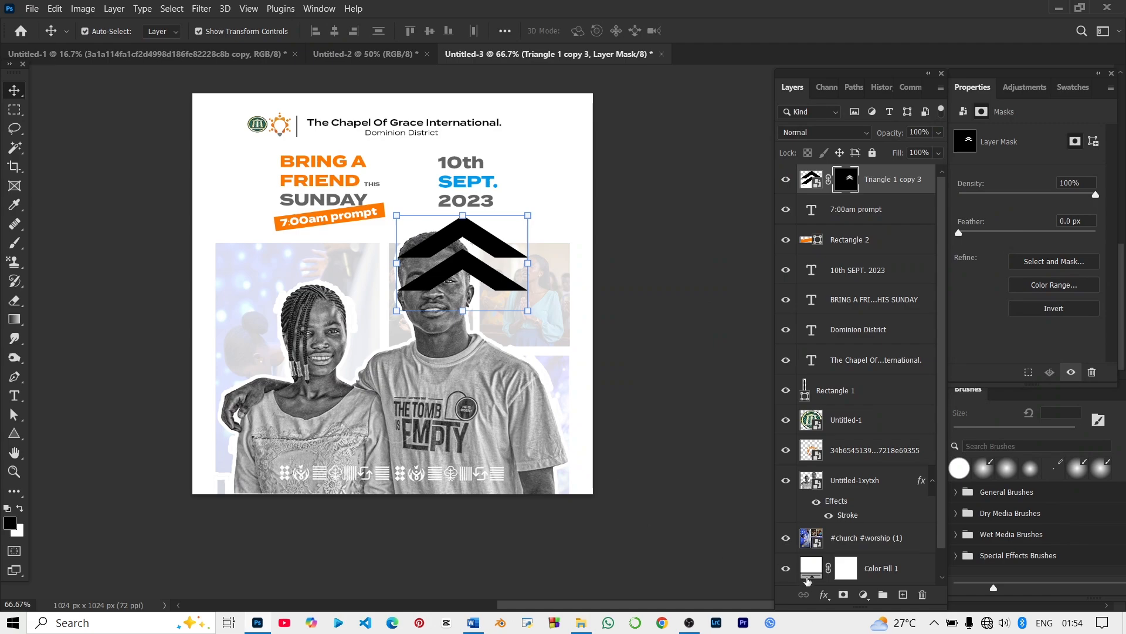
Add a Color Overlay to the chevron layer in a medium grey close to the word SUNDAY, in Normal mode at 100% opacity
{"action": "left_click", "coordinate": [825, 595]}
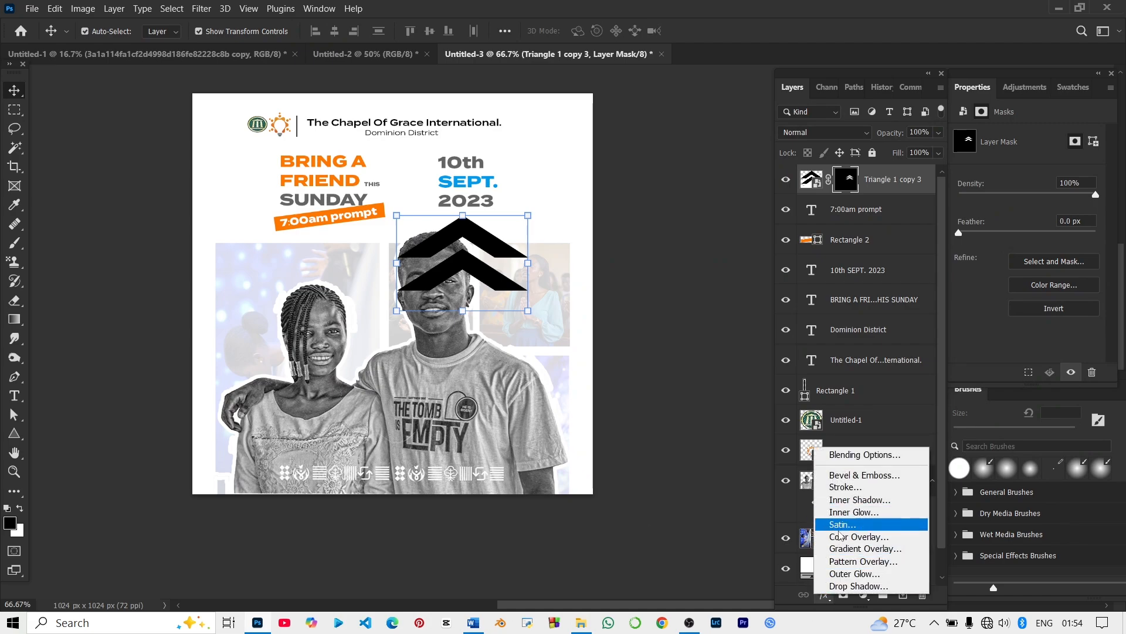
{"action": "left_click", "coordinate": [845, 536]}
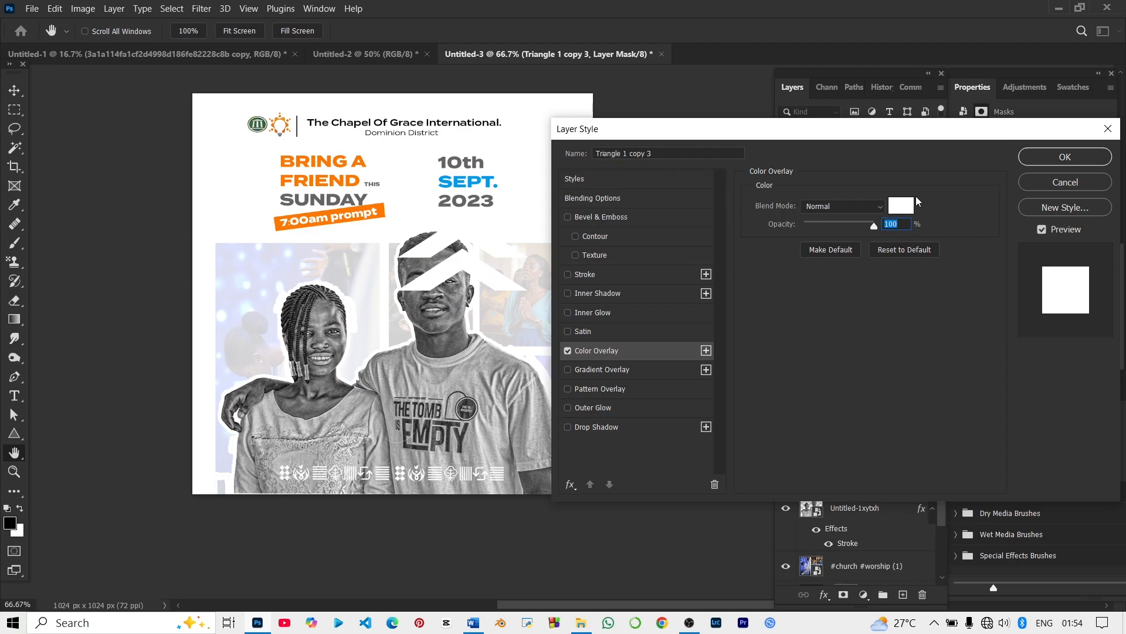
{"action": "left_click", "coordinate": [907, 208]}
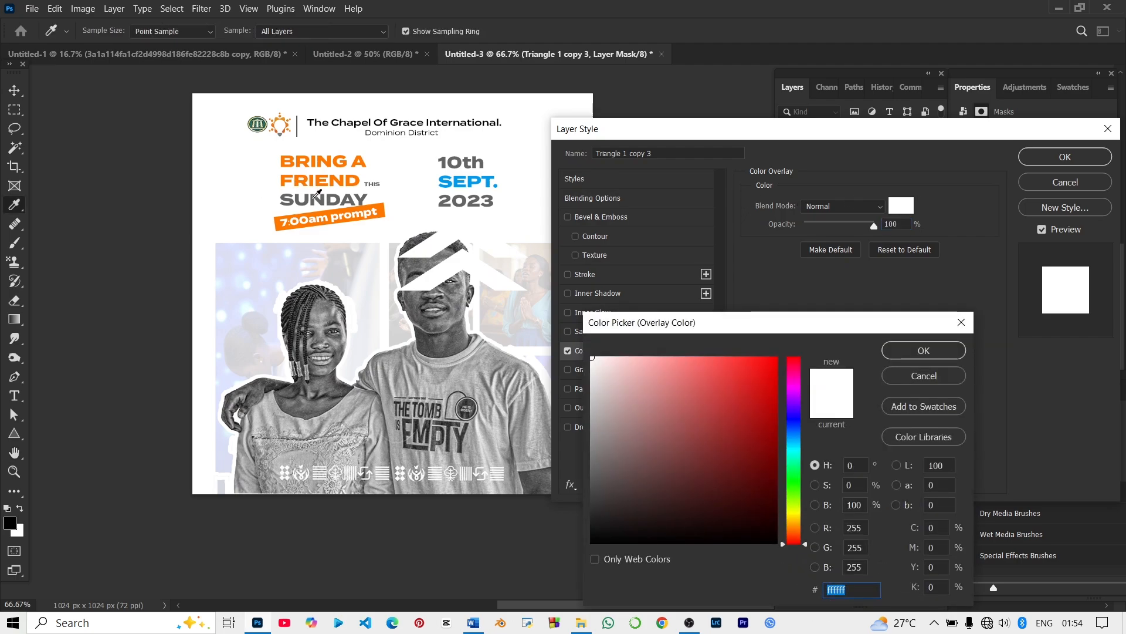
{"action": "type", "text": "000000"}
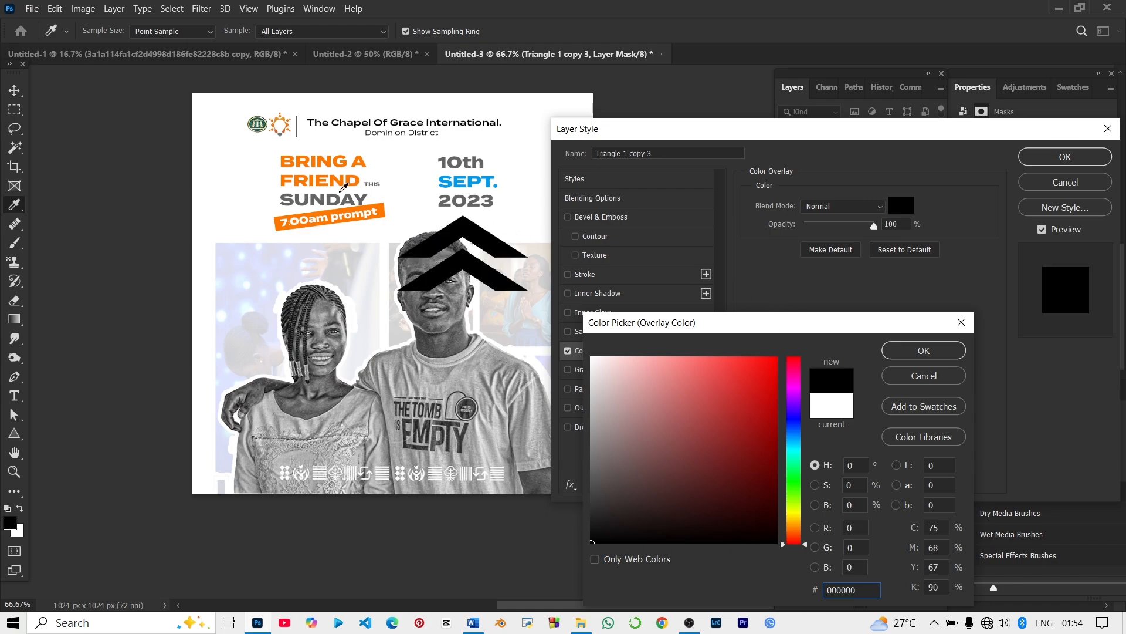
{"action": "left_click", "coordinate": [337, 196]}
{"action": "left_click_drag", "start_coordinate": [587, 404], "coordinate": [592, 456]}
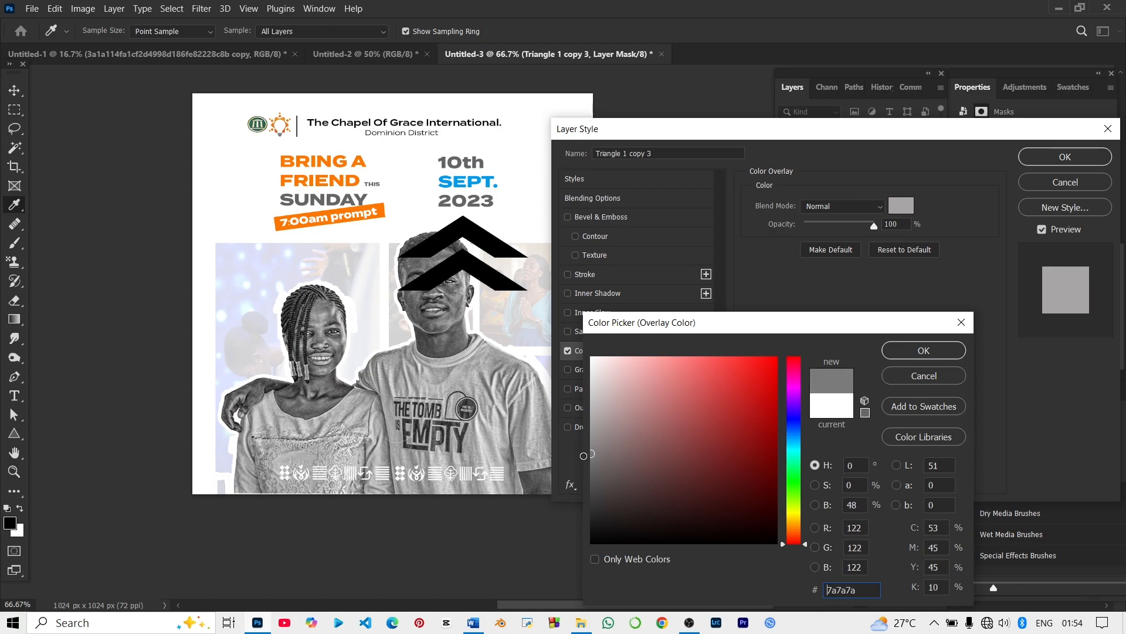
{"action": "left_click", "coordinate": [906, 354]}
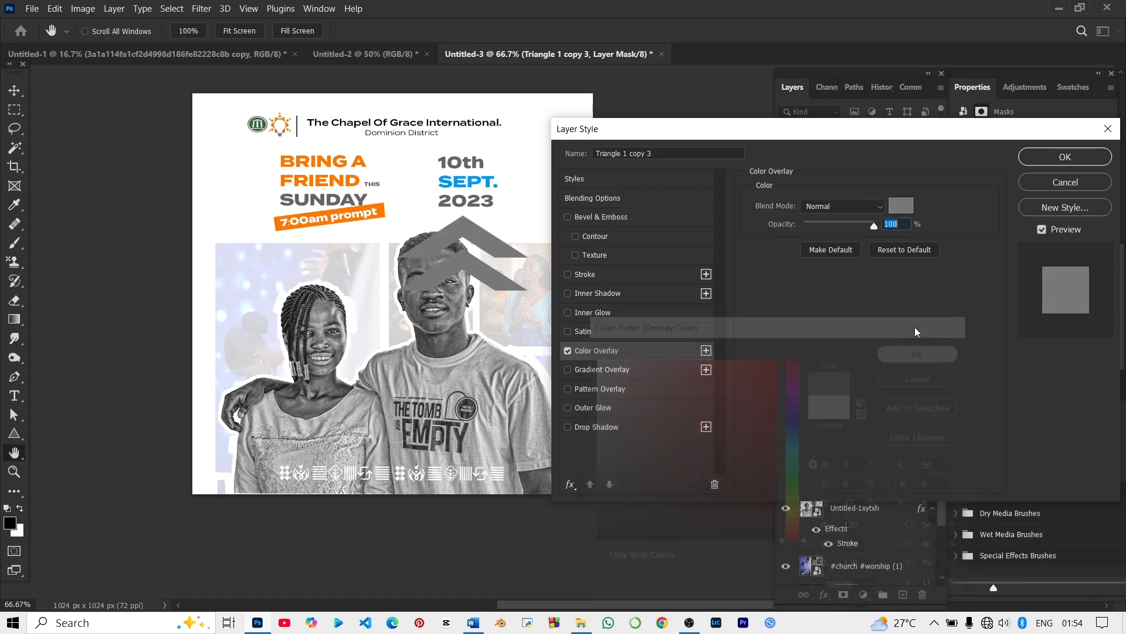
{"action": "left_click_drag", "start_coordinate": [1011, 128], "coordinate": [1009, 64]}
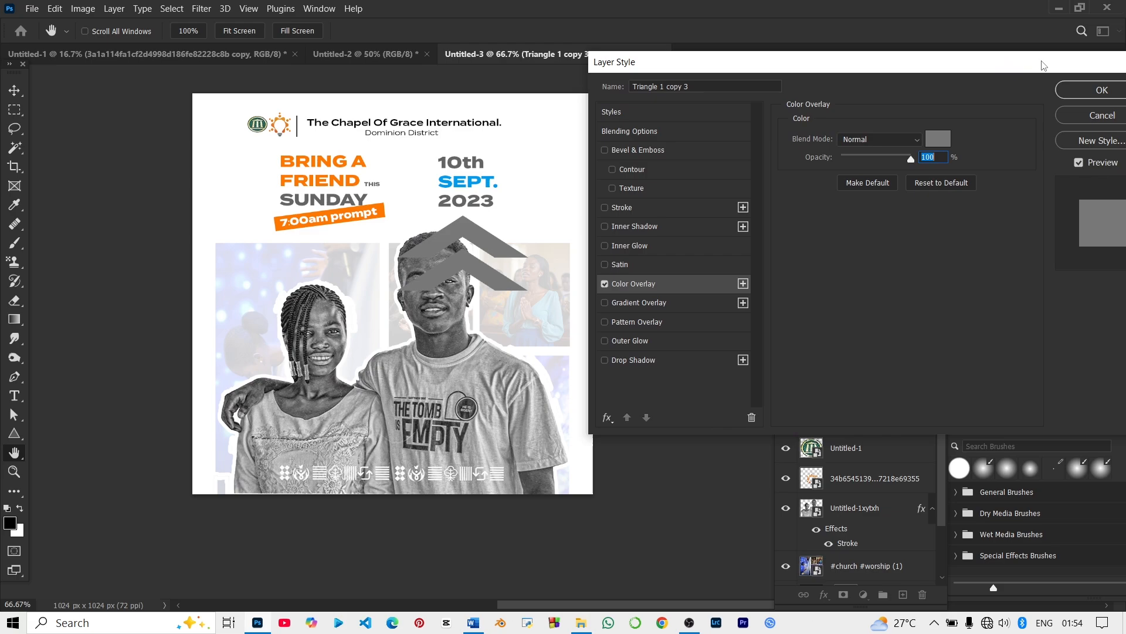
{"action": "left_click", "coordinate": [1097, 89]}
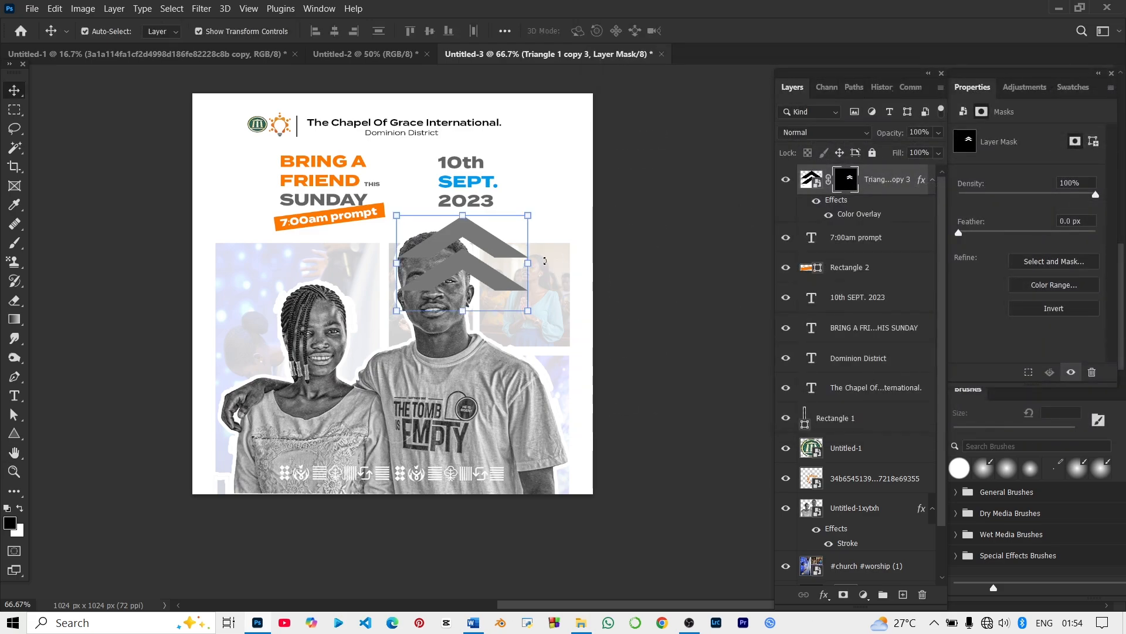
Rotate the chevrons 90° to point right, shrink them to about 14.6% wide by 22% high, and place them between headline and date
{"action": "left_click_drag", "start_coordinate": [545, 260], "coordinate": [402, 185]}
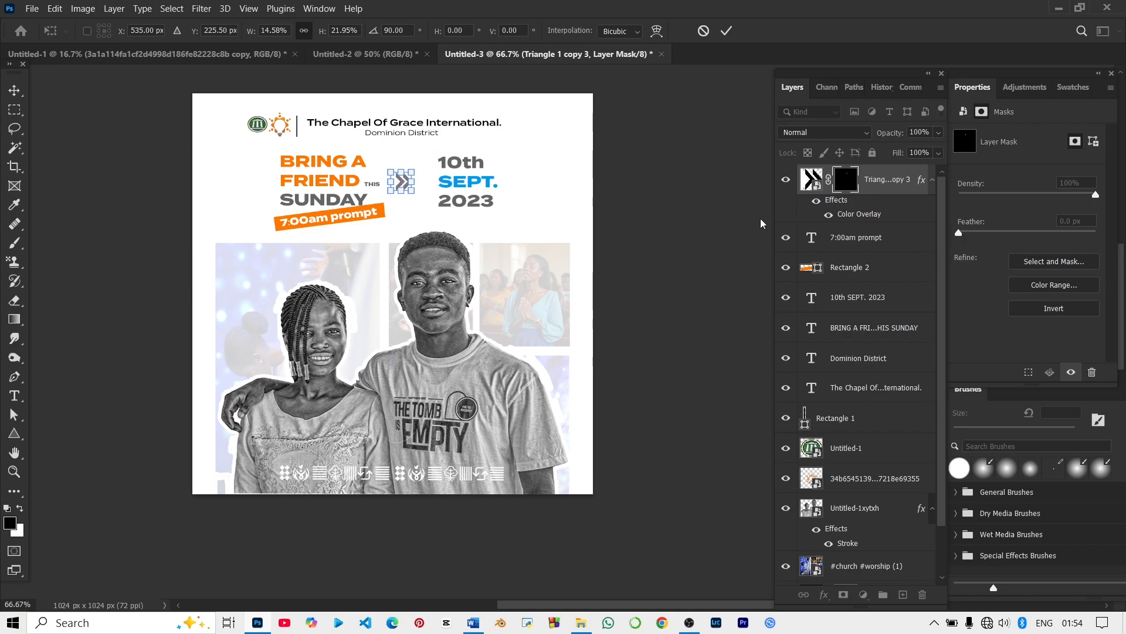
{"action": "key", "text": "Return"}
Move the date text closer to the chevrons and enlarge it to about 116%, around 47.8 pt
{"action": "left_click_drag", "start_coordinate": [679, 139], "coordinate": [446, 198]}
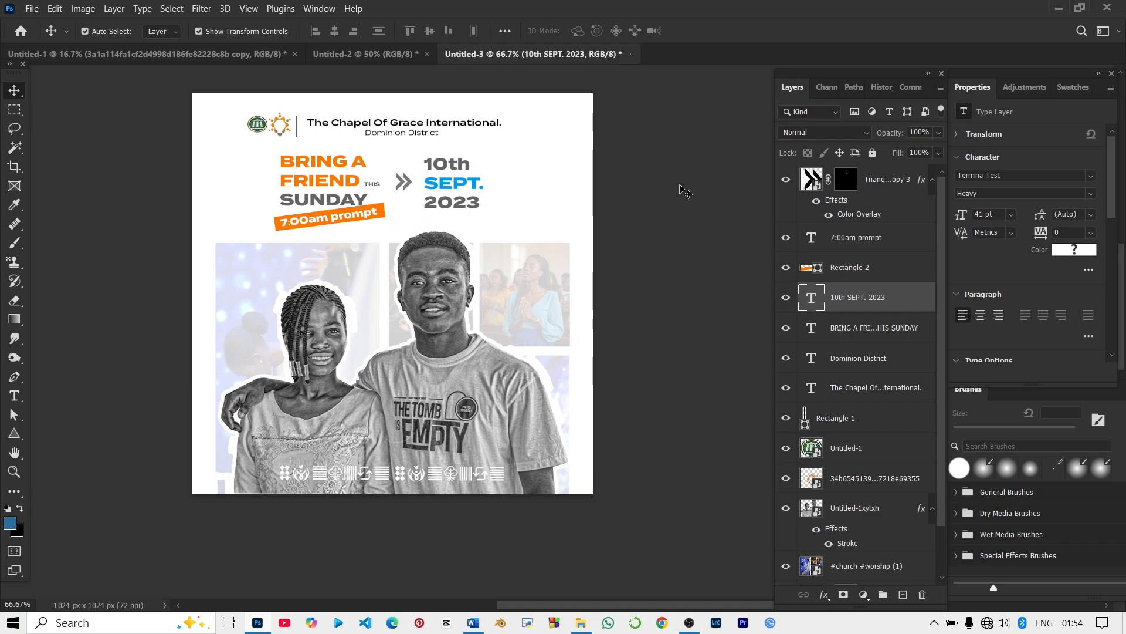
{"action": "left_click", "coordinate": [681, 186]}
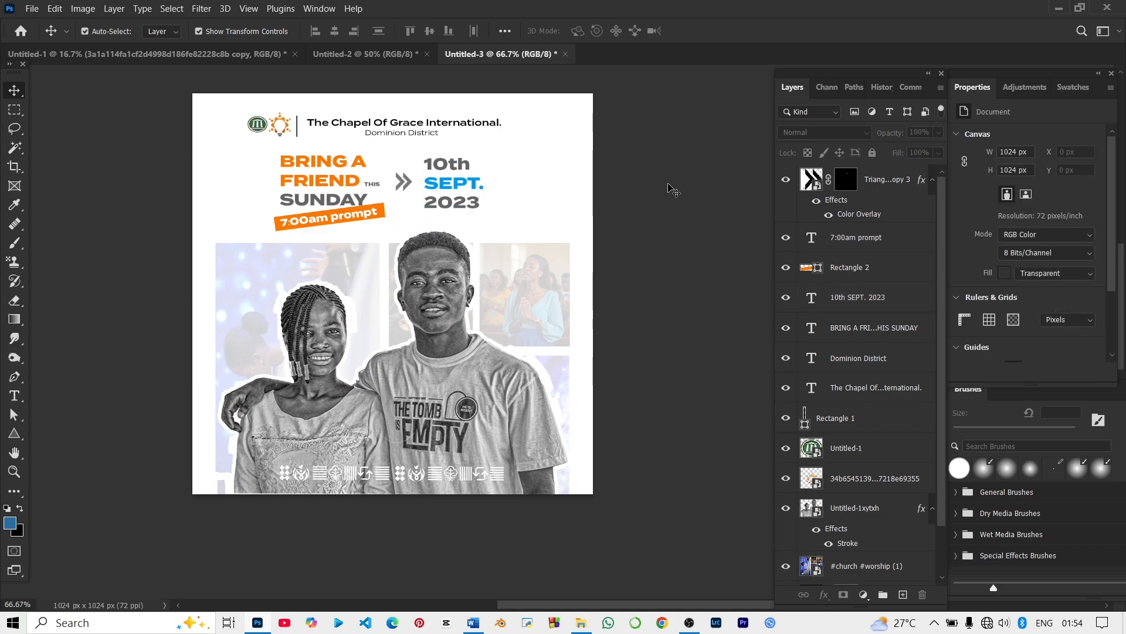
{"action": "left_click", "coordinate": [453, 186]}
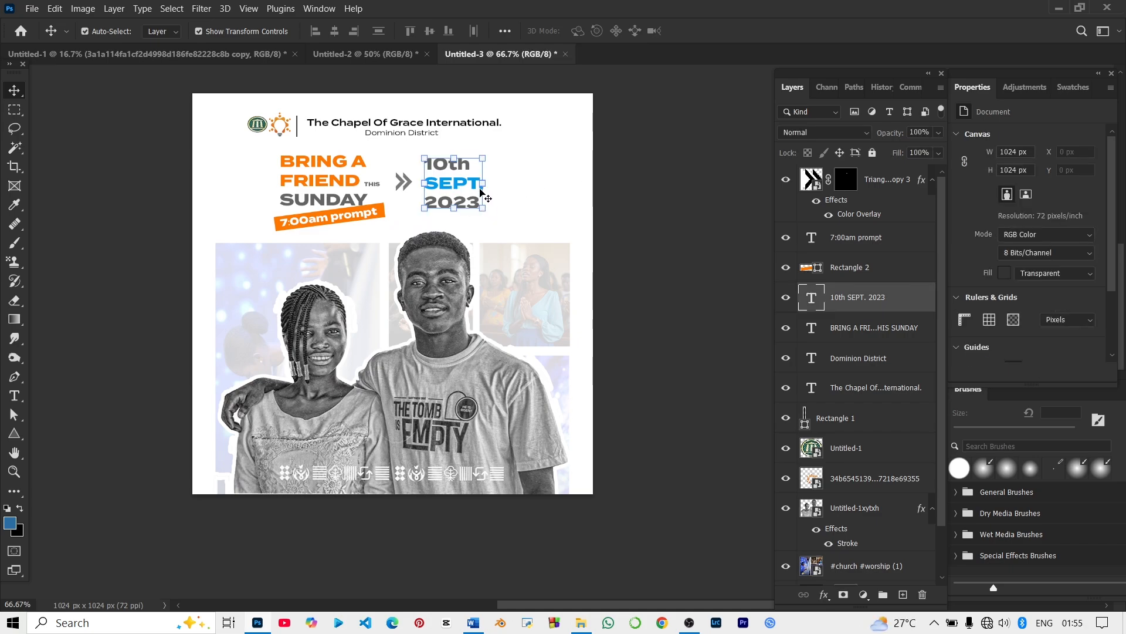
{"action": "left_click_drag", "start_coordinate": [485, 183], "coordinate": [493, 188]}
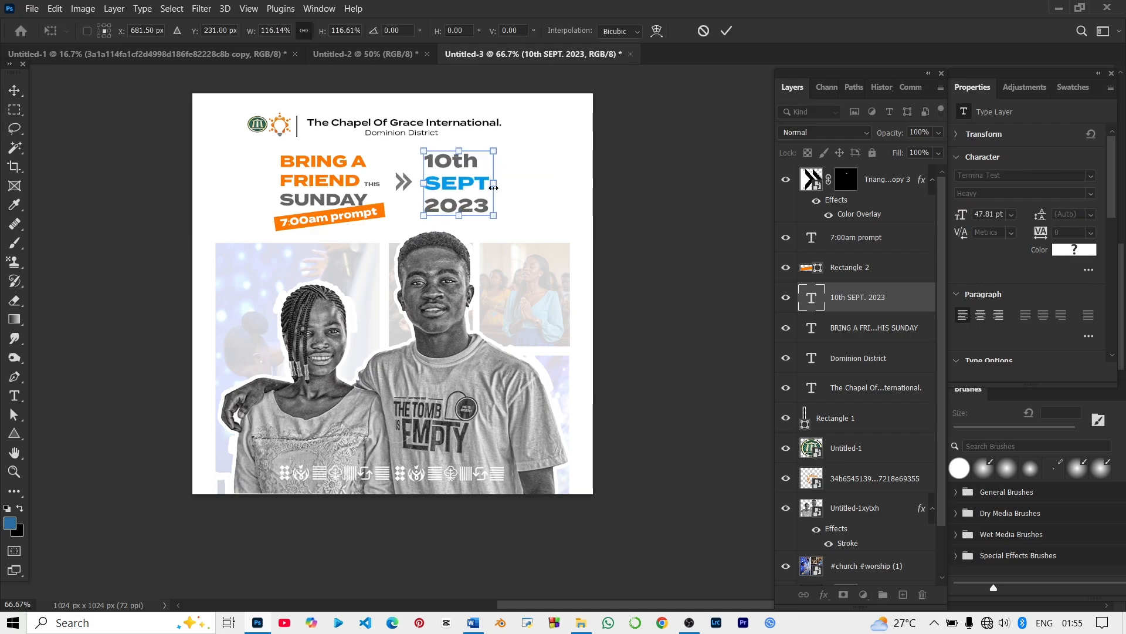
{"action": "key", "text": "Return"}
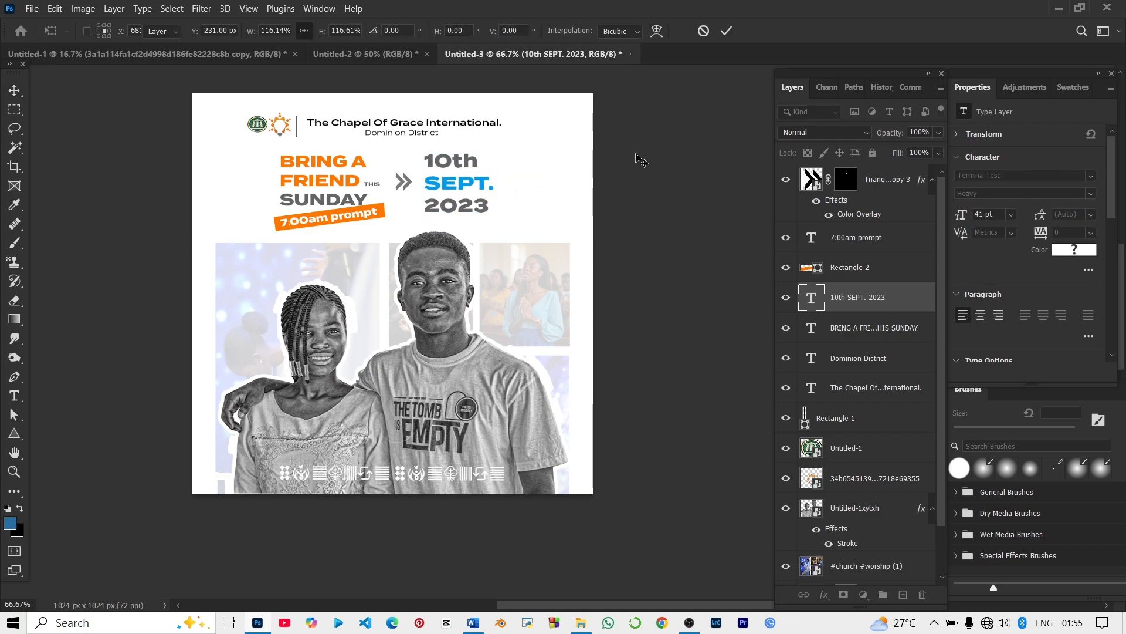
{"action": "left_click", "coordinate": [641, 168]}
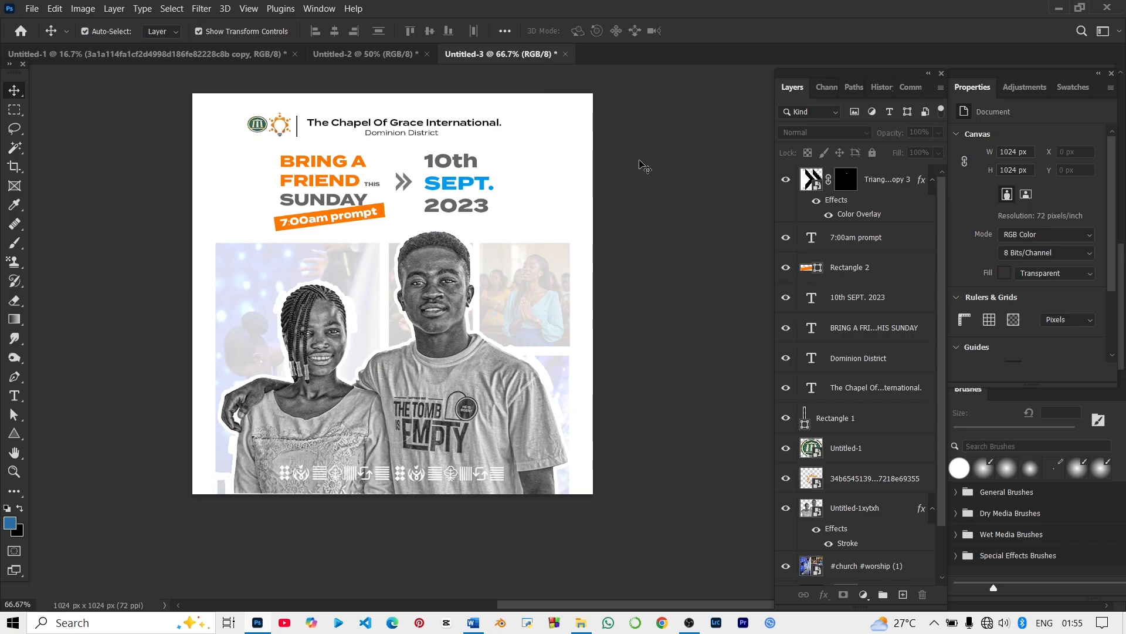
{"action": "scroll", "coordinate": [644, 166], "scroll_direction": "up", "scroll_amount": 2}
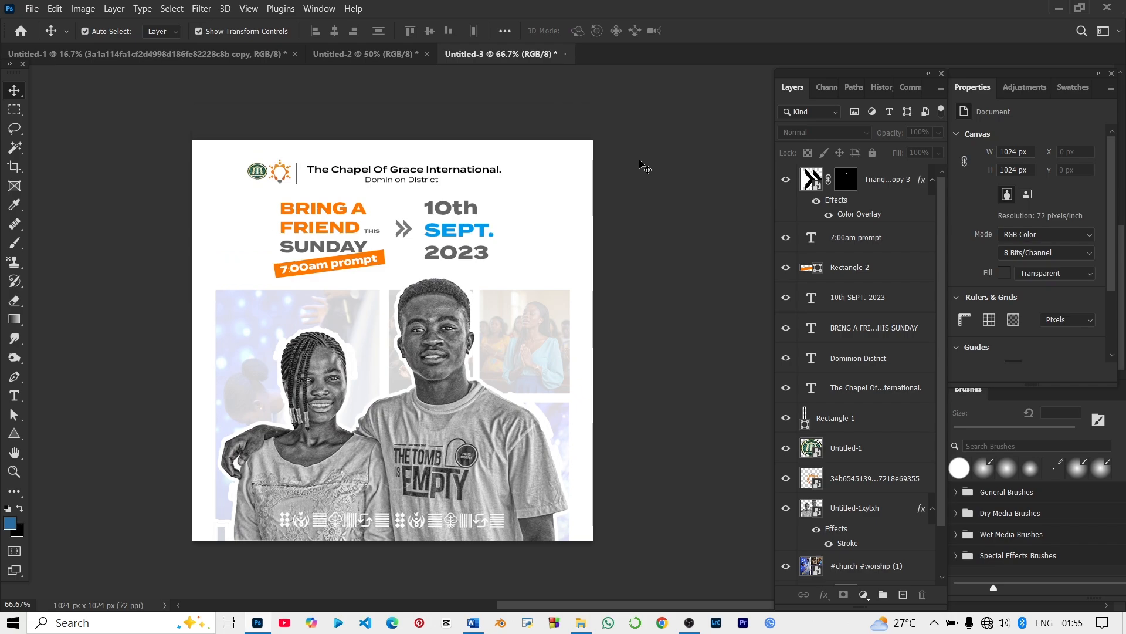